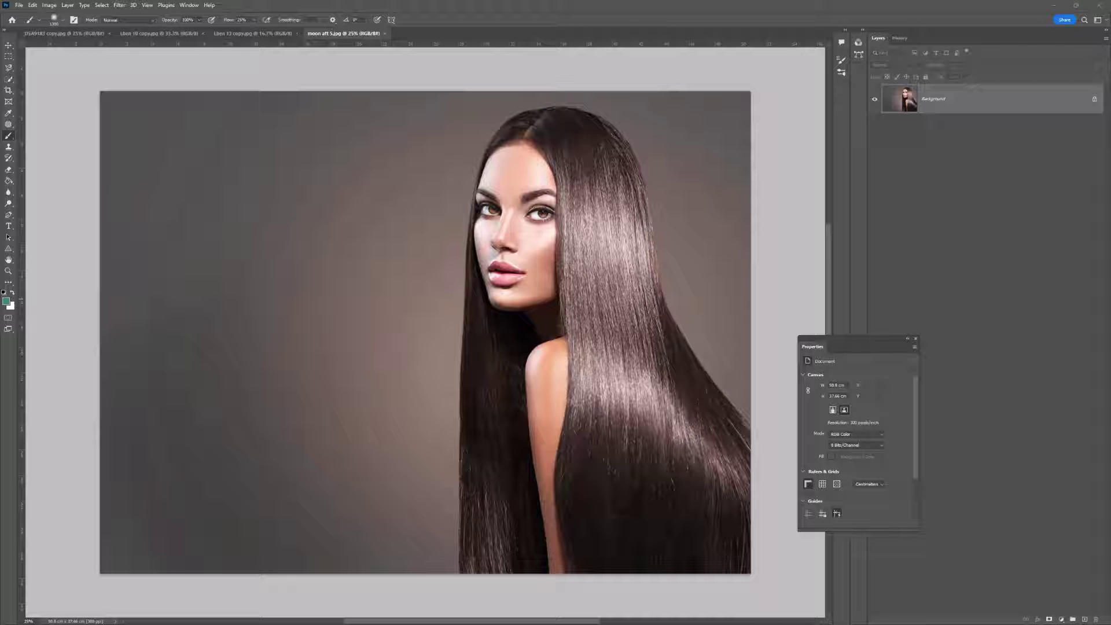
# Examine the backdrops of Lben 13 copy.jpg and moon aft 5.jpg up close for banding in the tonal transitions.
pyautogui.click(232, 33)
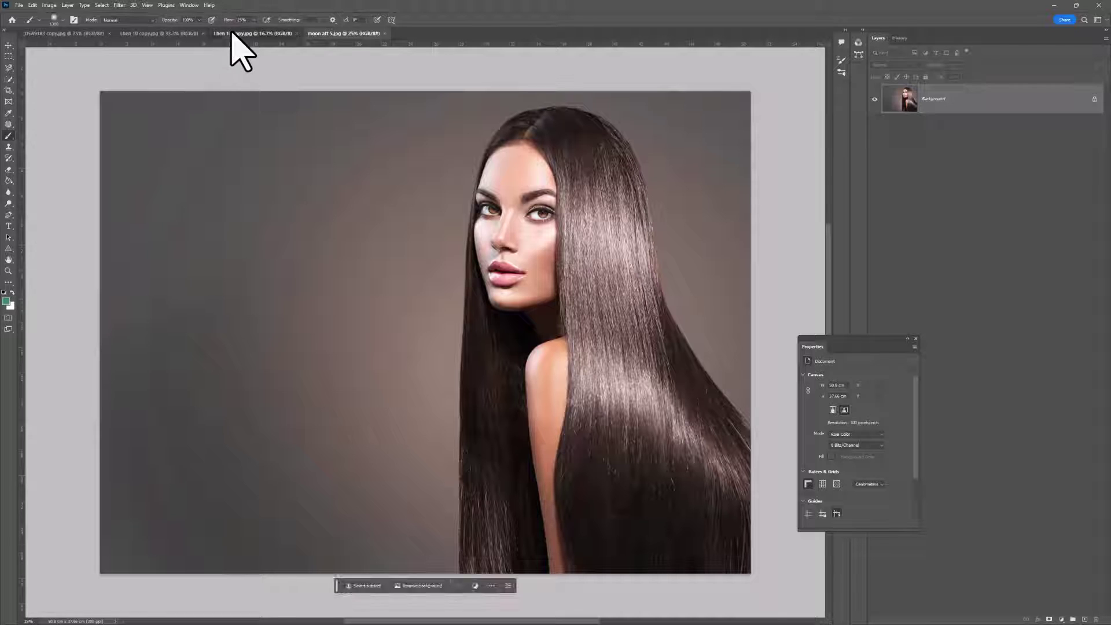
pyautogui.press('z')
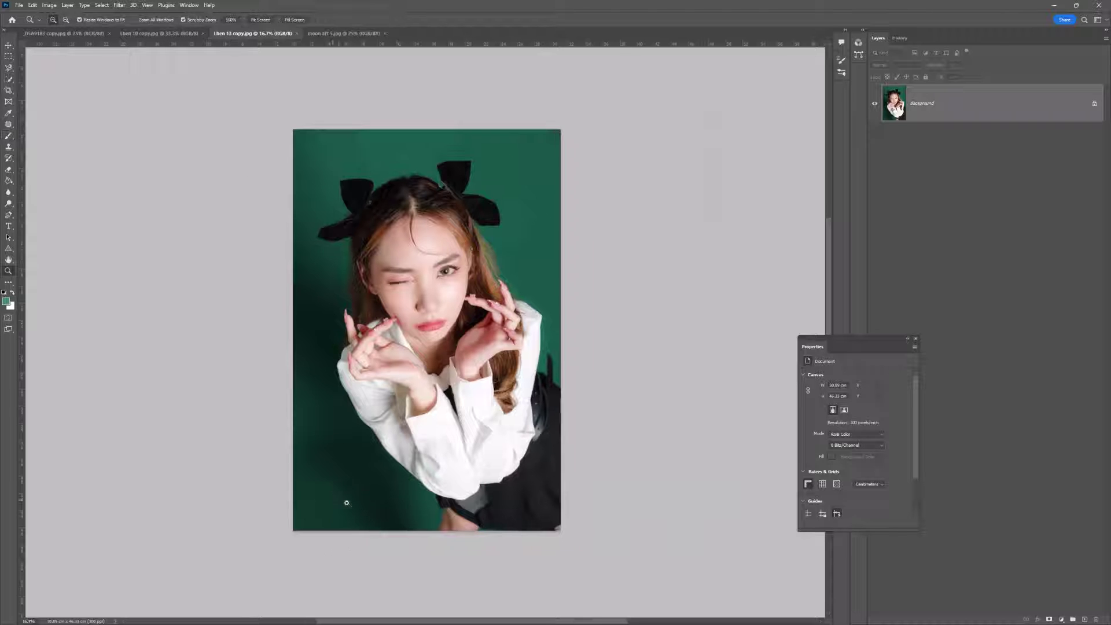
pyautogui.moveTo(345, 506); pyautogui.dragTo(397, 507)
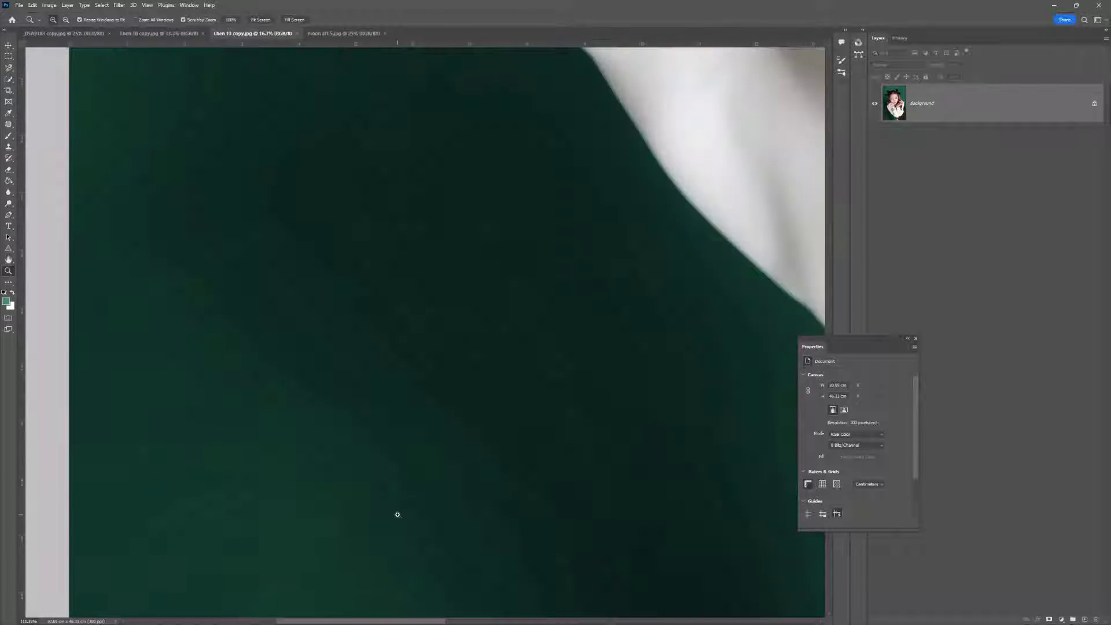
pyautogui.click(338, 33)
pyautogui.moveTo(210, 436); pyautogui.dragTo(238, 446)
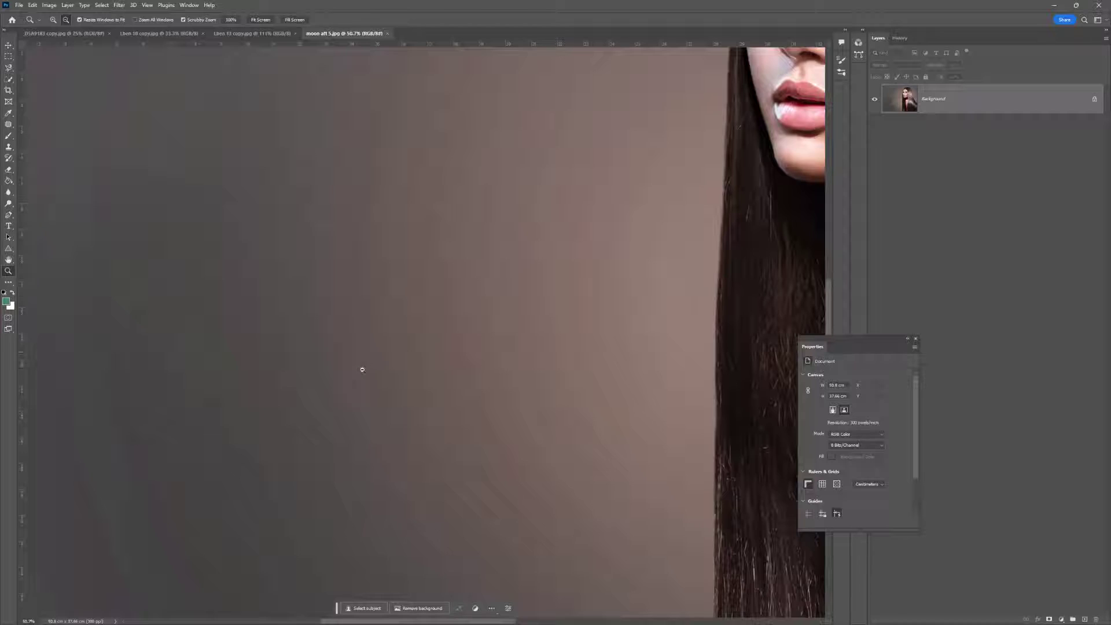
pyautogui.moveTo(362, 367); pyautogui.dragTo(434, 409)
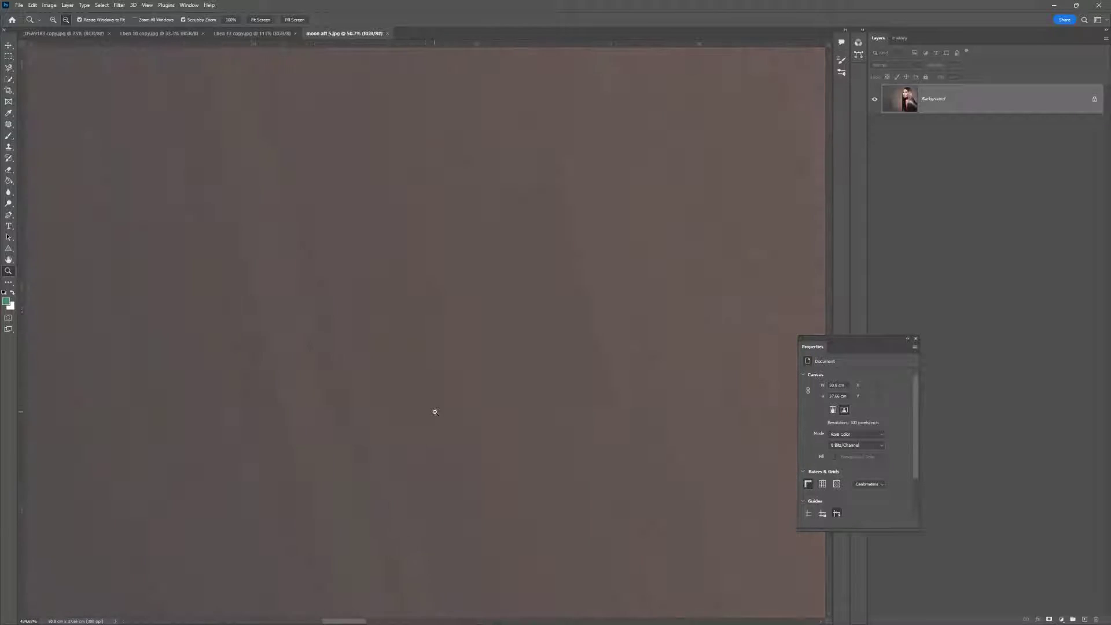
pyautogui.moveTo(345, 347); pyautogui.dragTo(300, 333)
pyautogui.moveTo(442, 397); pyautogui.dragTo(411, 387)
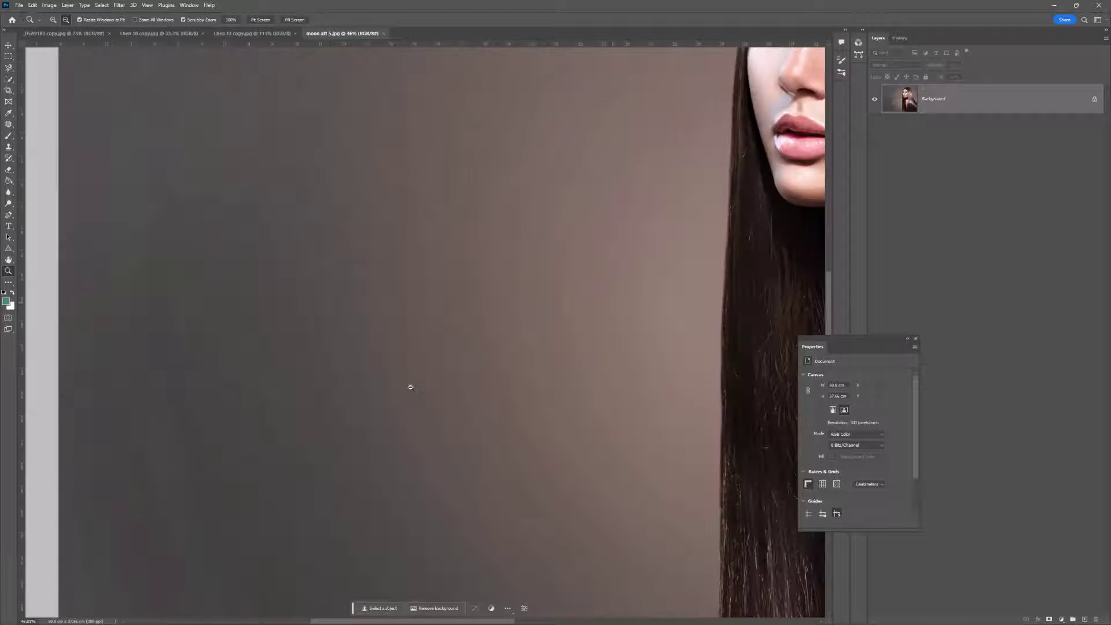
pyautogui.click(1054, 5)
# Inspect the green backdrop beside the woman in Lben 10 copy.jpg up close for banding.
pyautogui.click(250, 34)
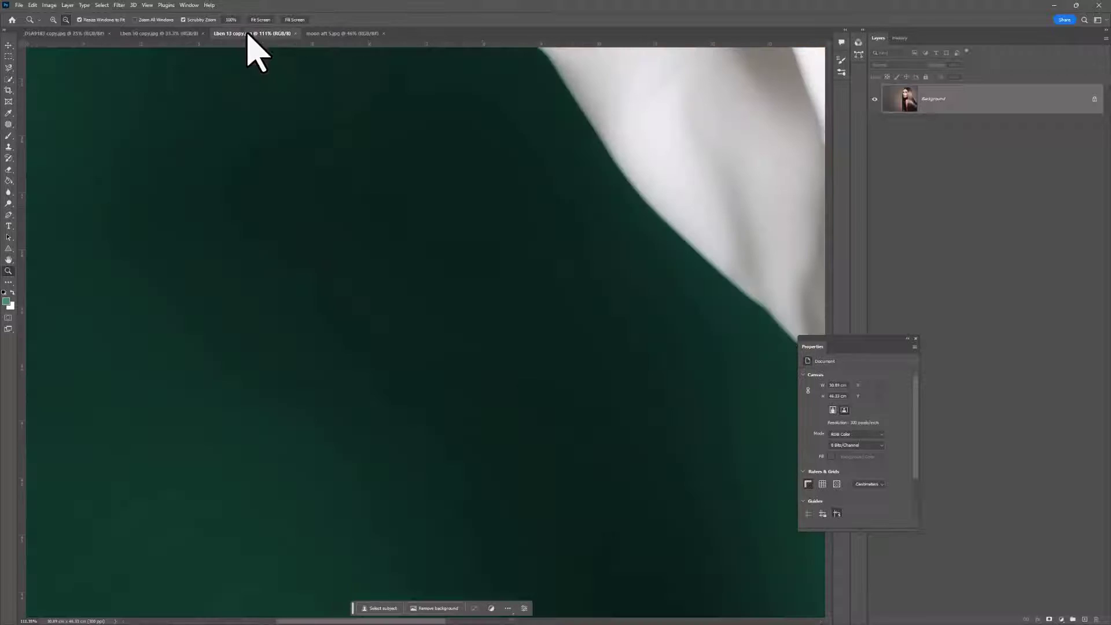
pyautogui.click(155, 34)
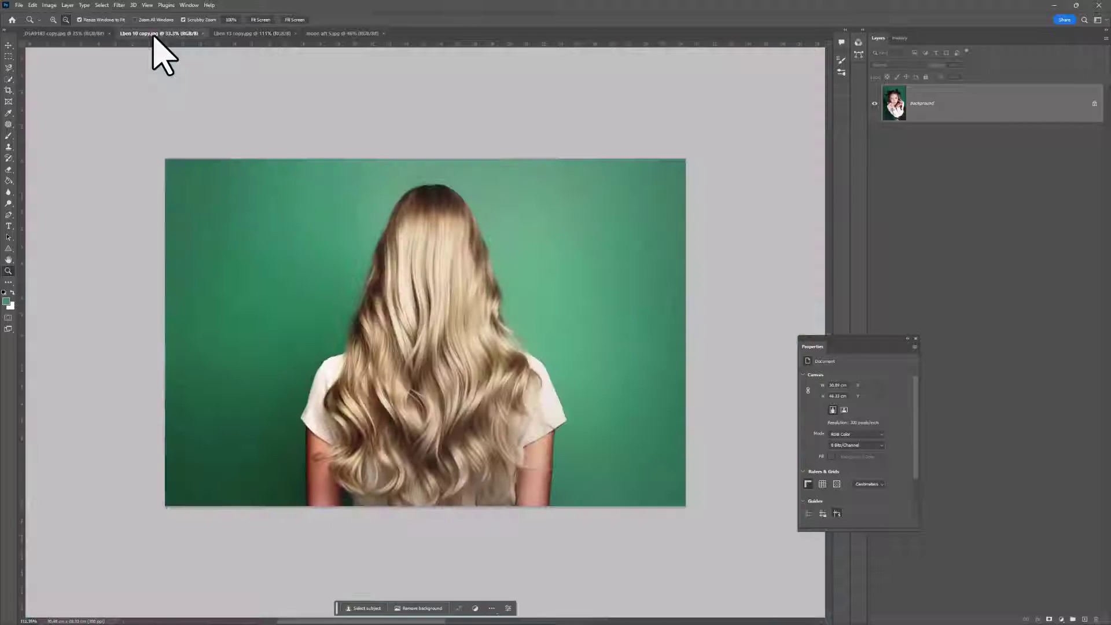
pyautogui.moveTo(187, 408); pyautogui.dragTo(274, 411)
pyautogui.scroll(-5, 274, 410)
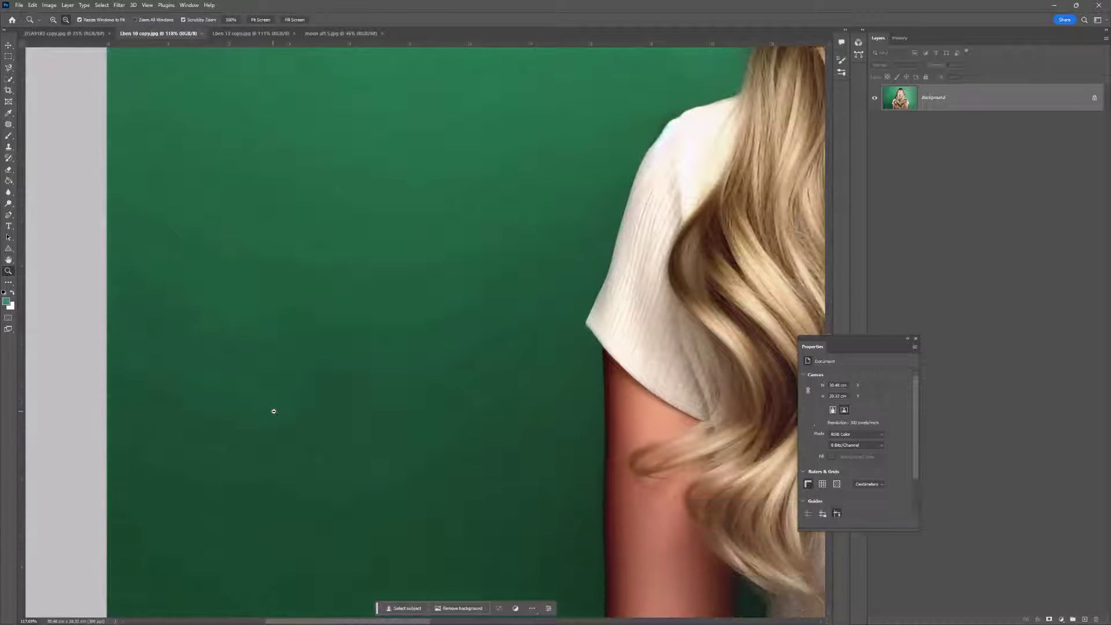
# Examine the dark lower-right area of the backdrop in _DSA9183 copy.jpg up close for banding.
pyautogui.click(83, 35)
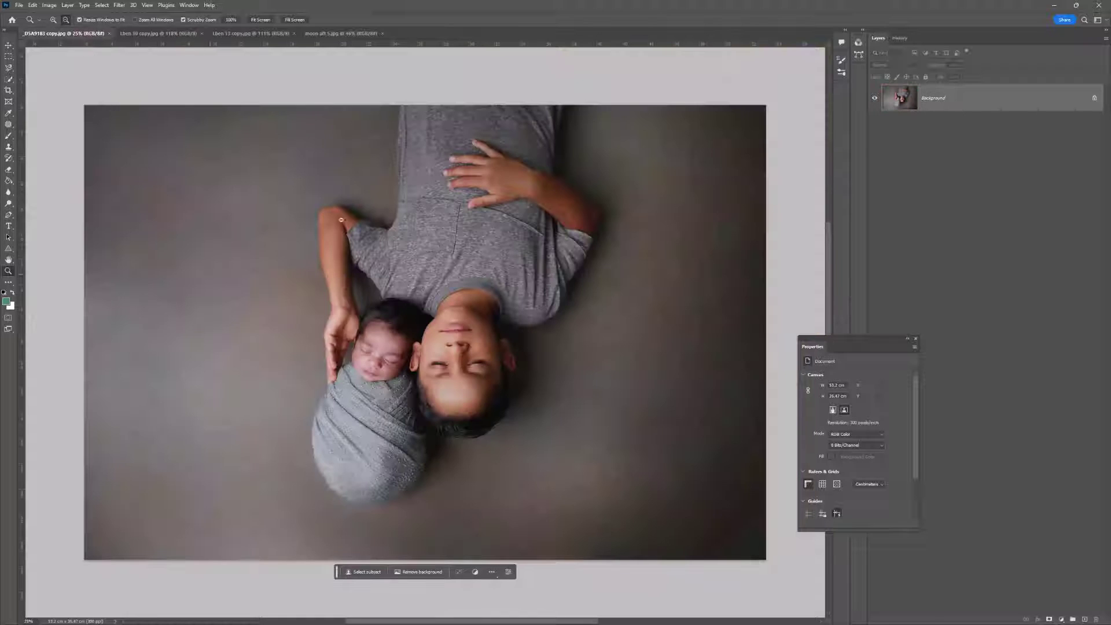
pyautogui.moveTo(715, 479); pyautogui.dragTo(741, 513)
pyautogui.scroll(-3, 741, 513)
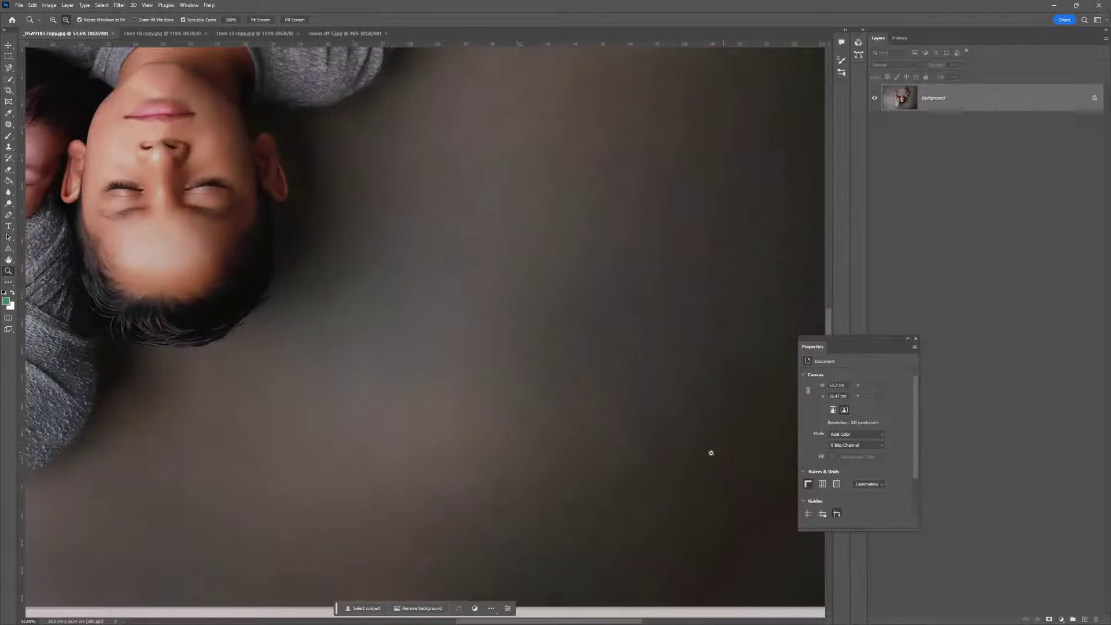
pyautogui.press('space')
pyautogui.moveTo(685, 400); pyautogui.dragTo(516, 354)
pyautogui.press('z')
pyautogui.click(516, 354)
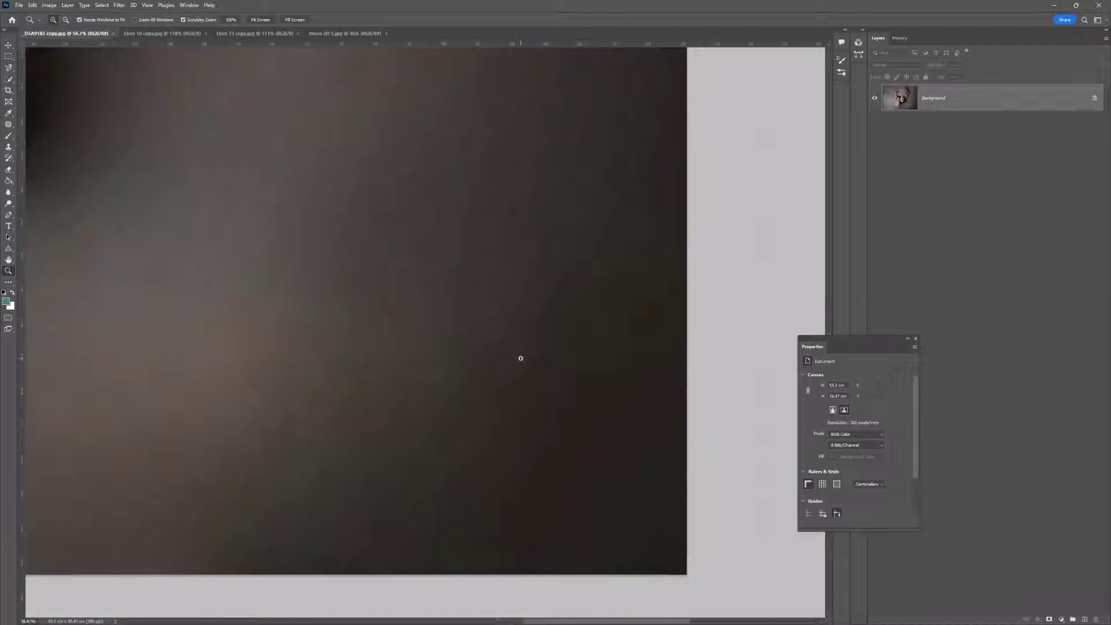
pyautogui.click(516, 355)
pyautogui.keyDown('alt'); pyautogui.click(343, 234); pyautogui.keyUp('alt')
# Compare the backdrops of all four open images, finishing on _DSA9183 copy.jpg.
pyautogui.click(168, 35)
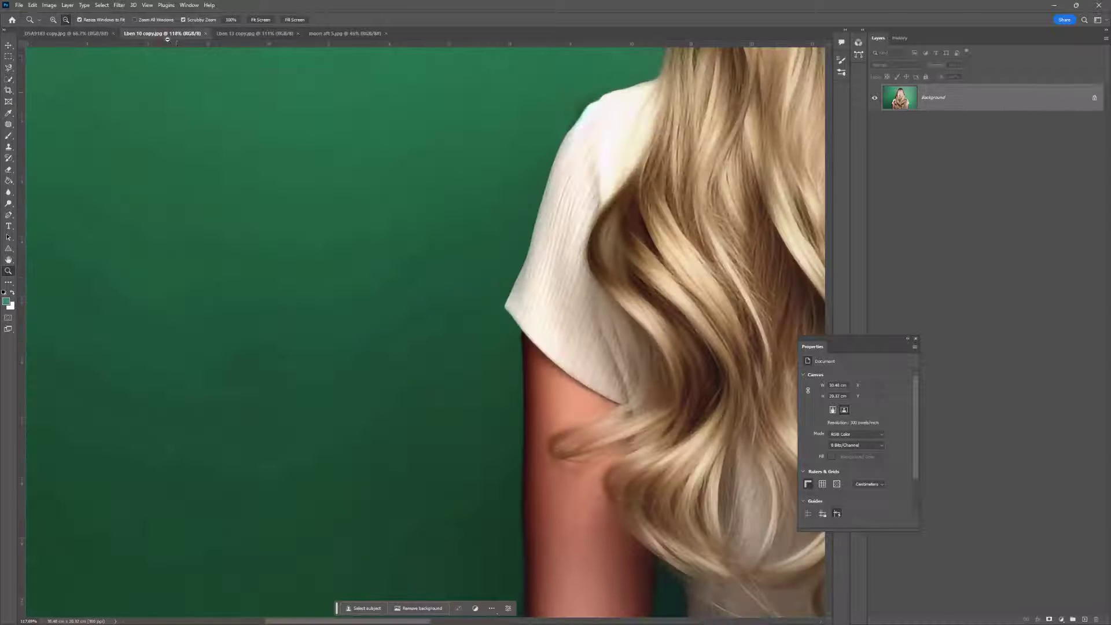
pyautogui.click(255, 34)
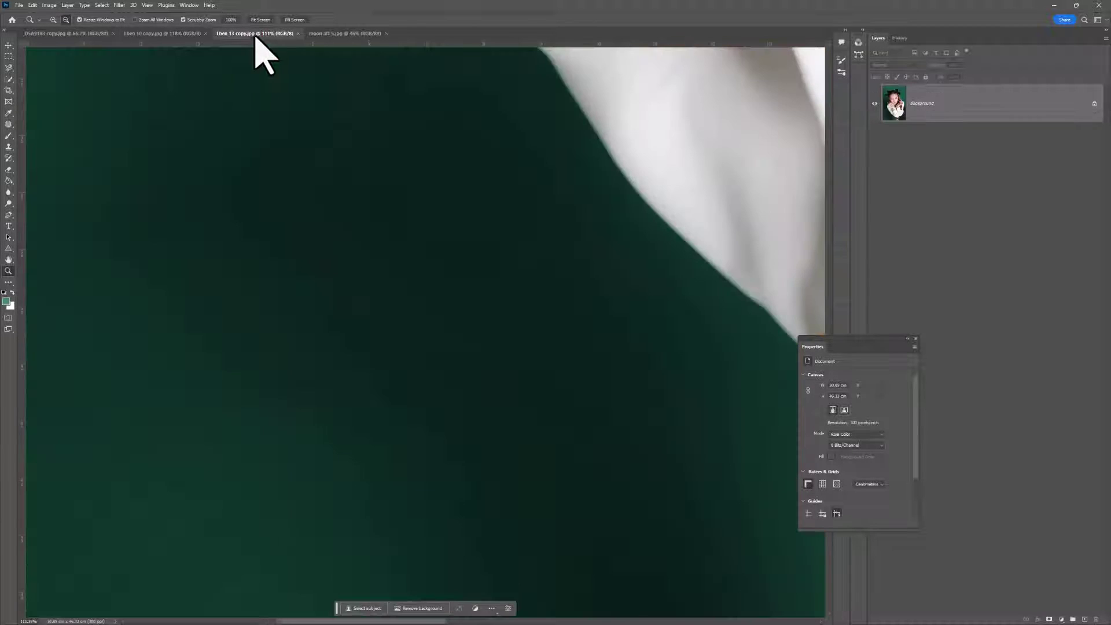
pyautogui.click(343, 35)
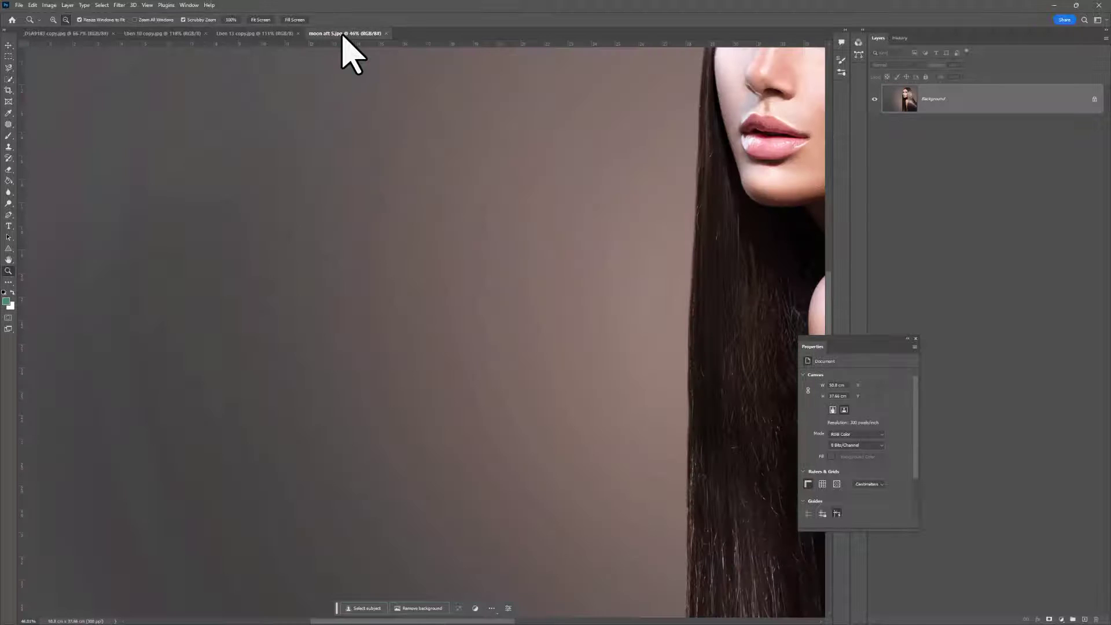
pyautogui.click(259, 35)
pyautogui.click(148, 34)
pyautogui.click(106, 34)
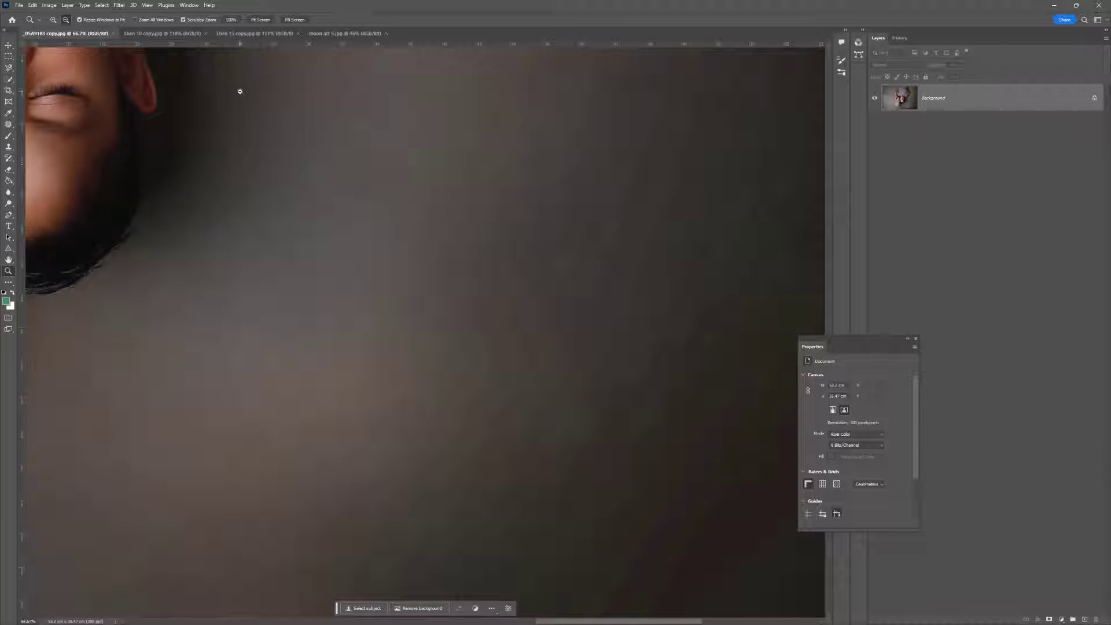
# Show the Actions panel, shorten it and bring the expanded LSP - Banding Buster action set into view.
pyautogui.click(189, 6)
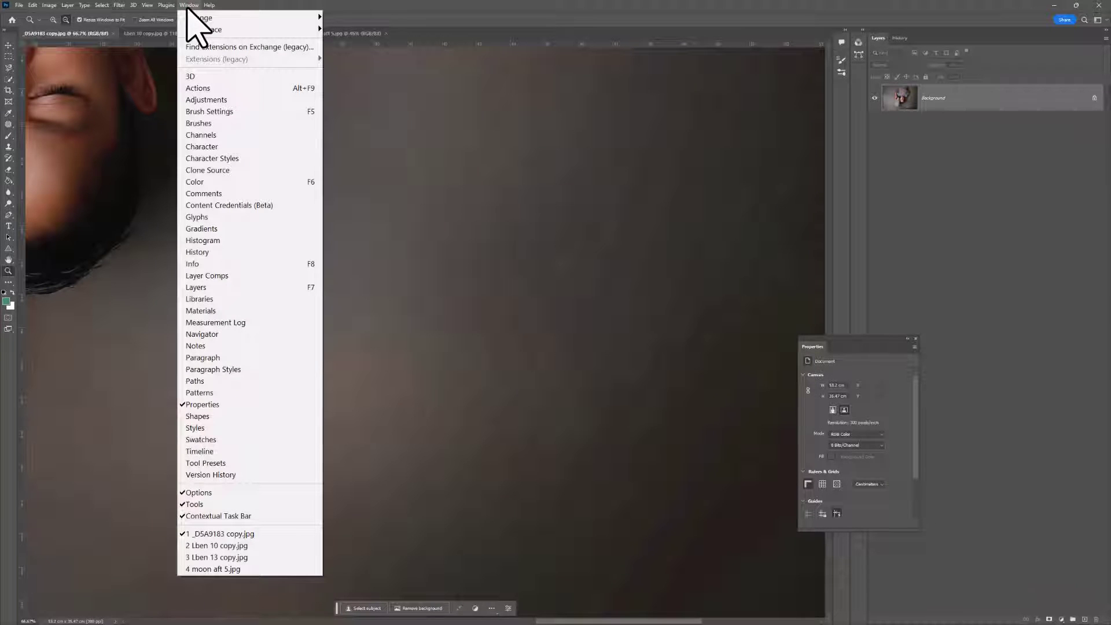
pyautogui.click(199, 87)
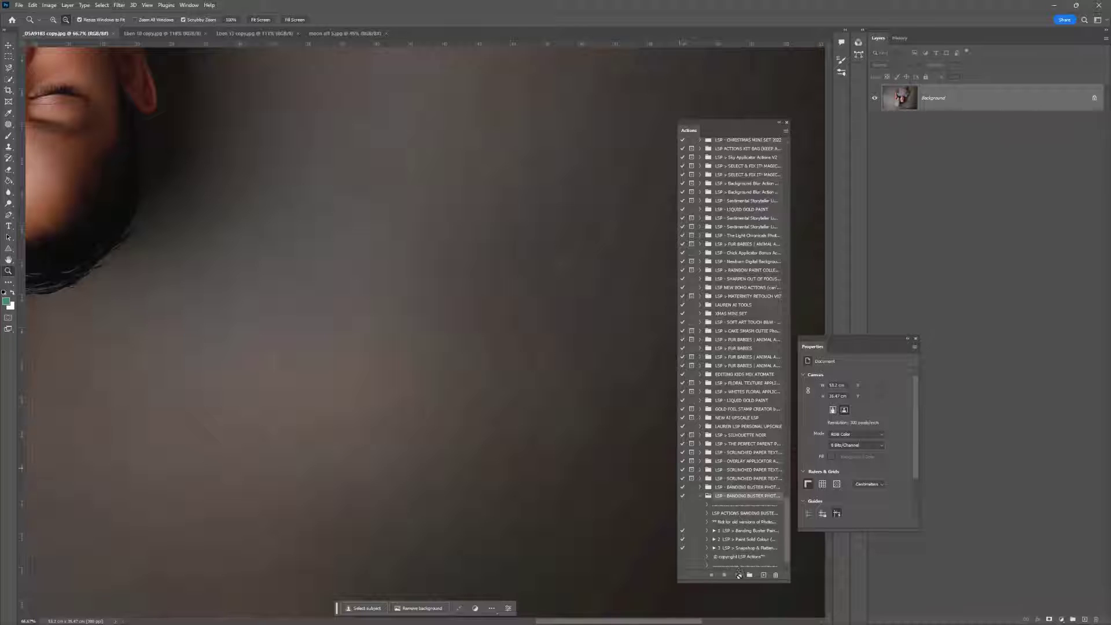
pyautogui.moveTo(738, 581); pyautogui.dragTo(738, 268)
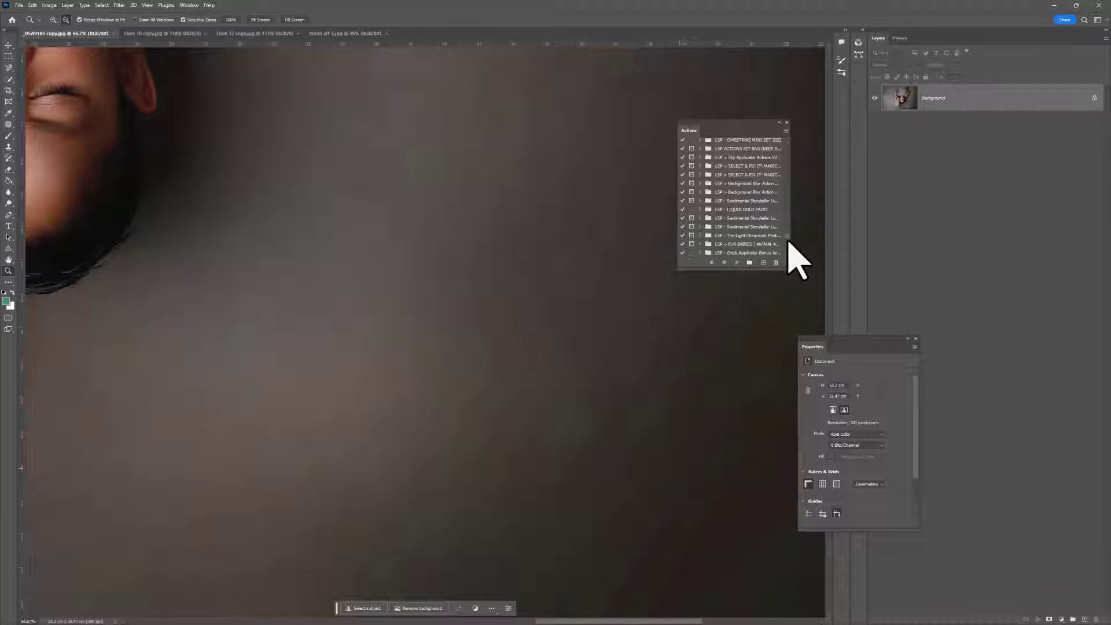
pyautogui.scroll(-4, 786, 255)
pyautogui.scroll(-5, 785, 258)
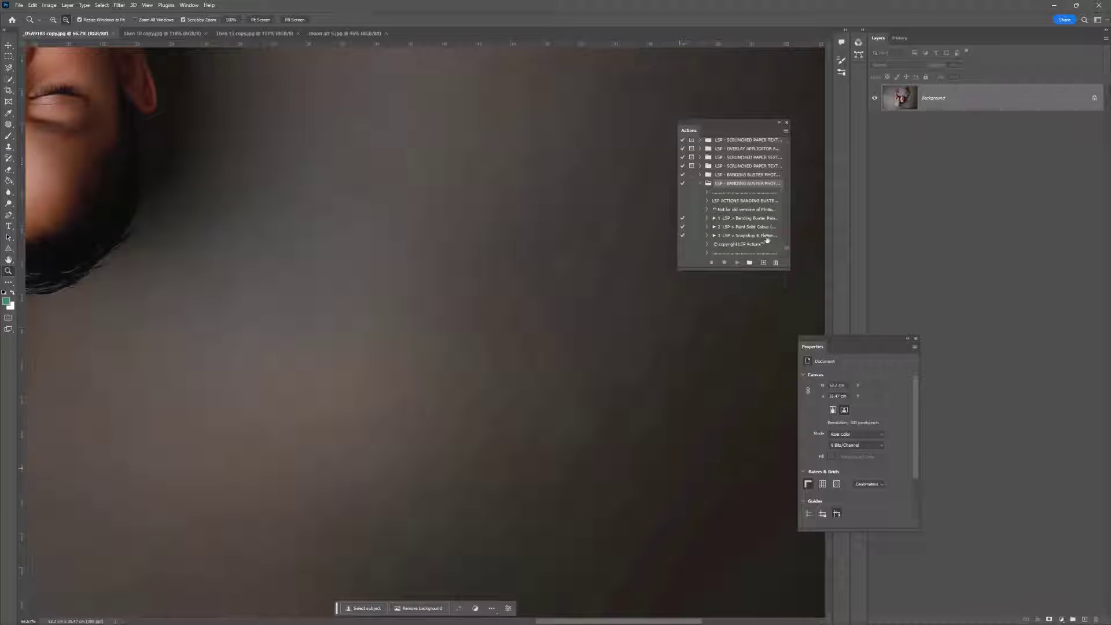
pyautogui.scroll(4, 760, 235)
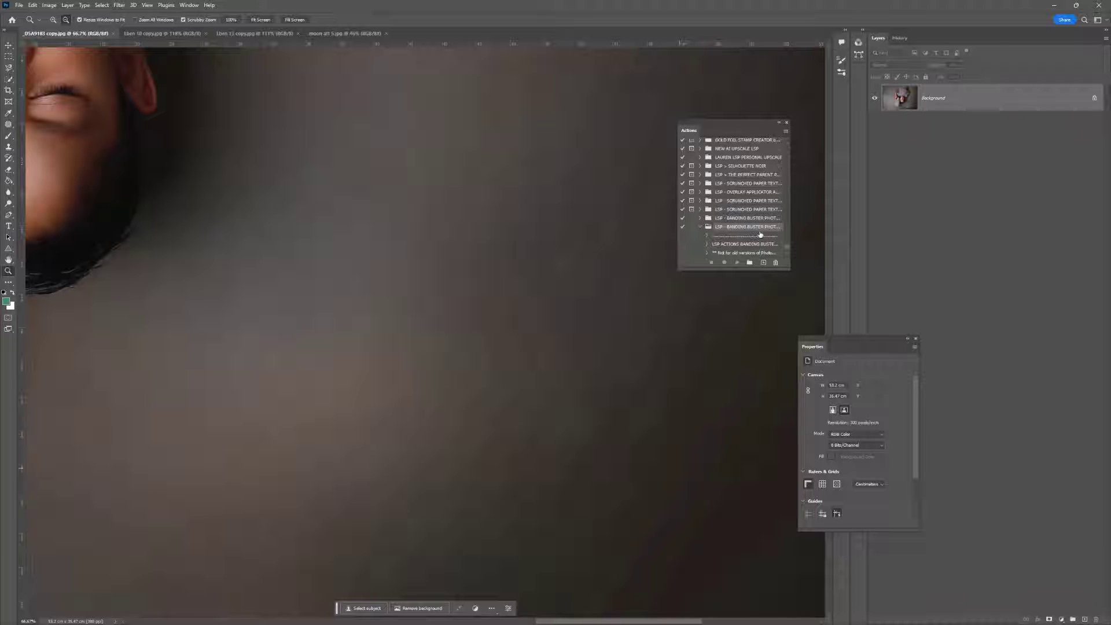
pyautogui.scroll(-3, 760, 235)
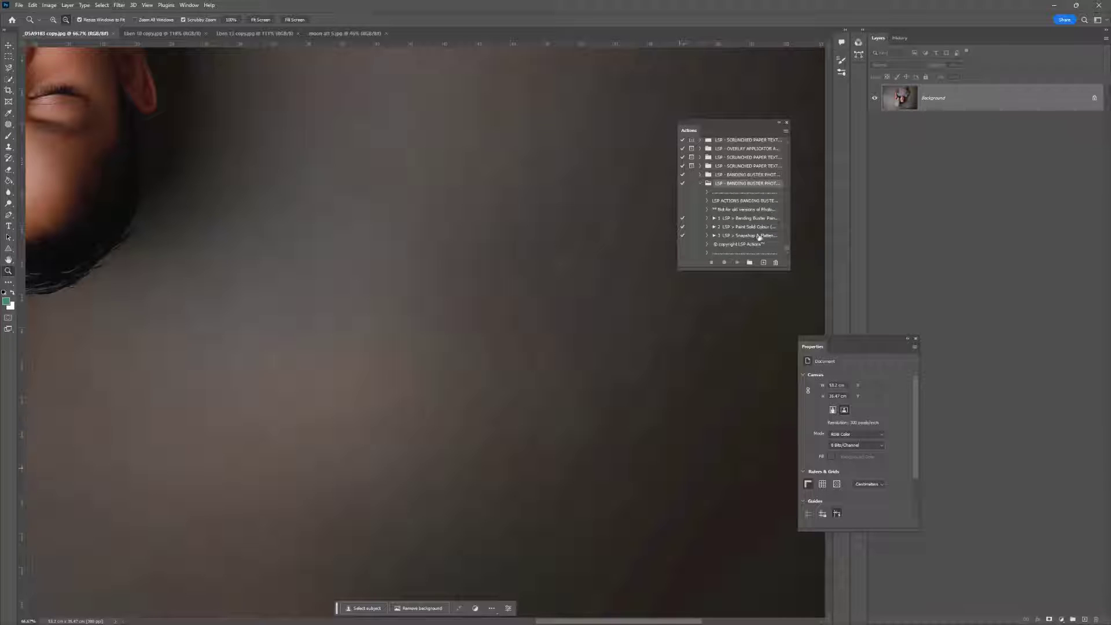
# Fit the Actions panel to the Banding Buster set and widen it so the action names are readable.
pyautogui.moveTo(745, 269); pyautogui.dragTo(746, 229)
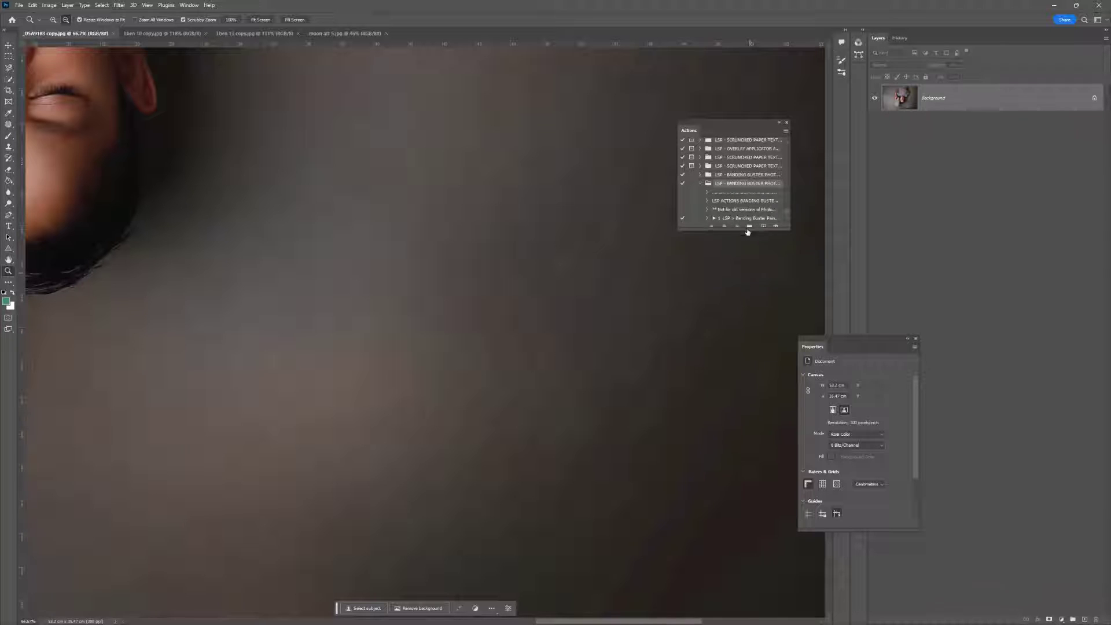
pyautogui.scroll(-3, 748, 201)
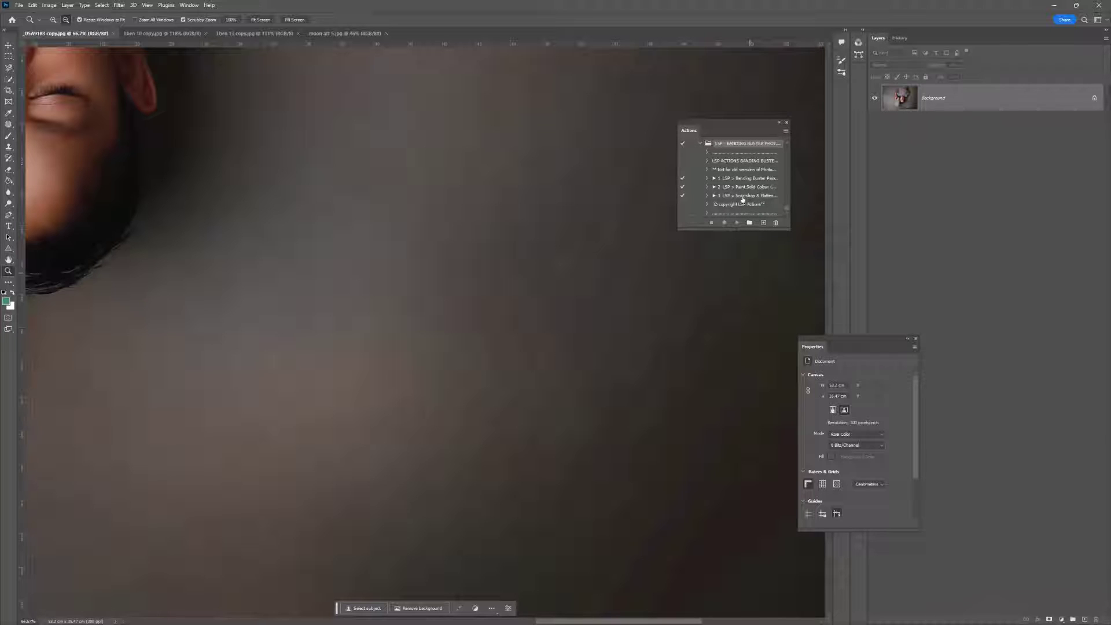
pyautogui.moveTo(678, 179); pyautogui.dragTo(624, 180)
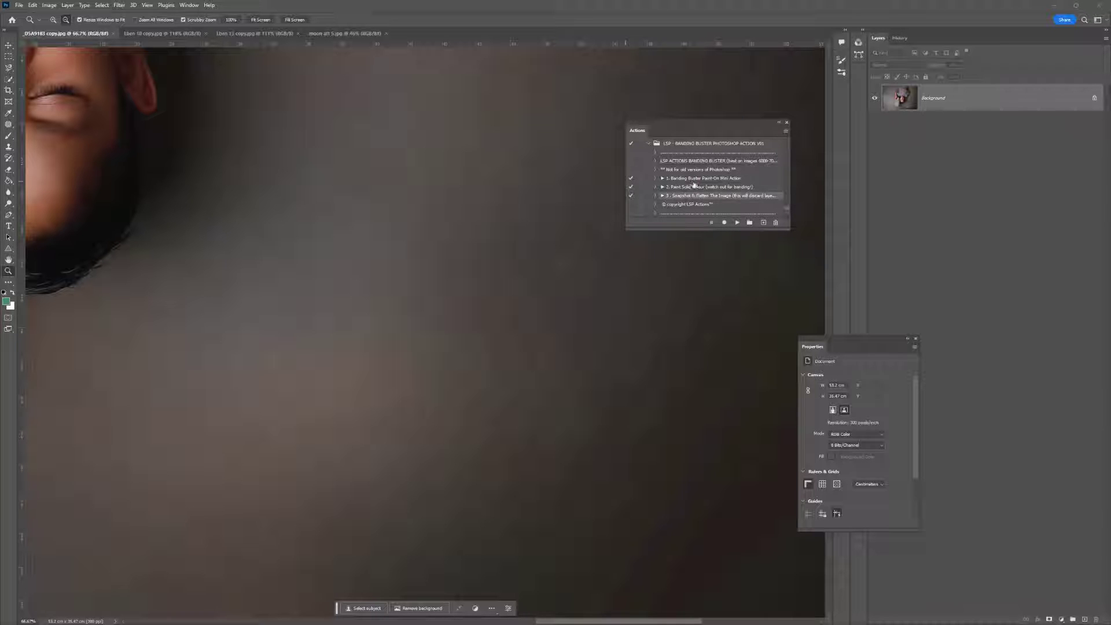
# Highlight the Banding Buster Paint-On Mini Action, Paint Solid Colour, and Snapshot & Flatten The Image actions in turn without playing them.
pyautogui.click(691, 179)
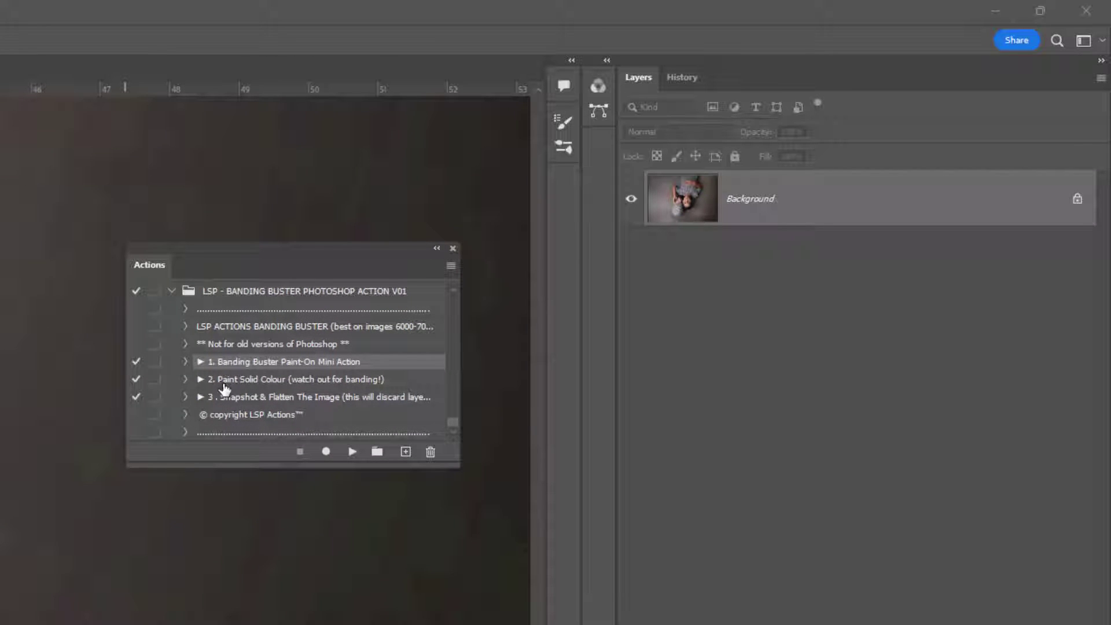
pyautogui.click(224, 380)
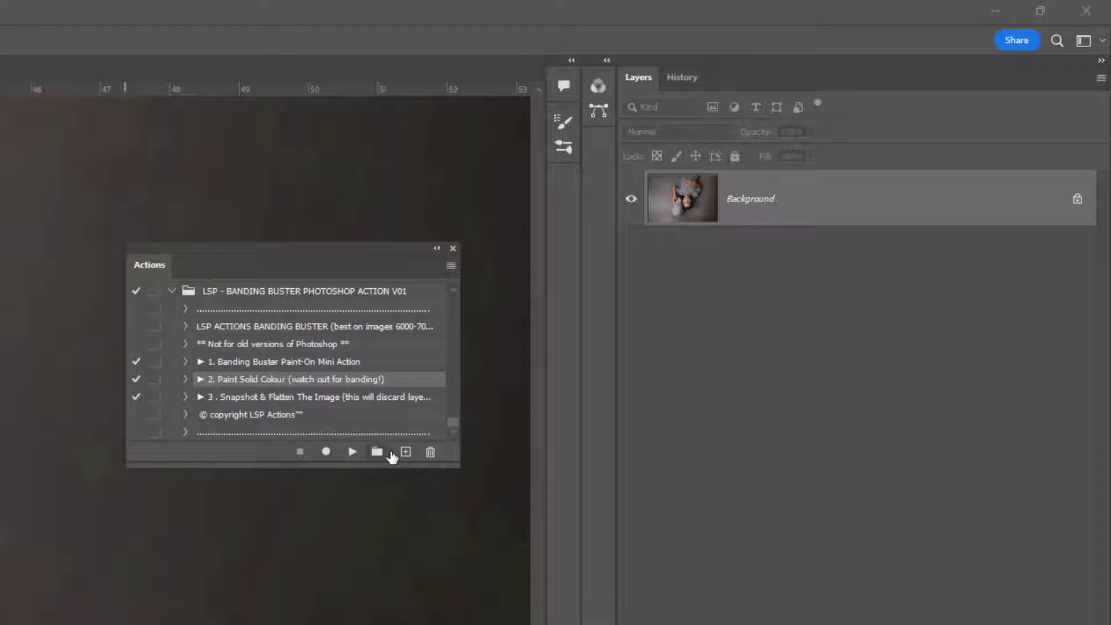
pyautogui.click(237, 398)
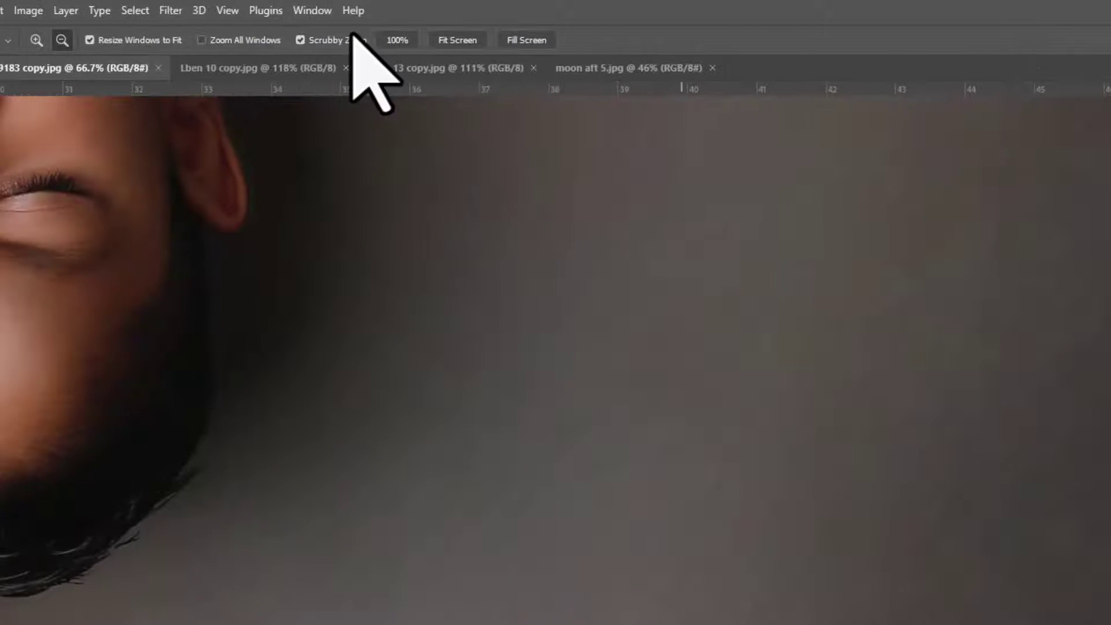
# View the edit history of _DSA9183 copy.jpg and return to its layer list.
pyautogui.click(311, 11)
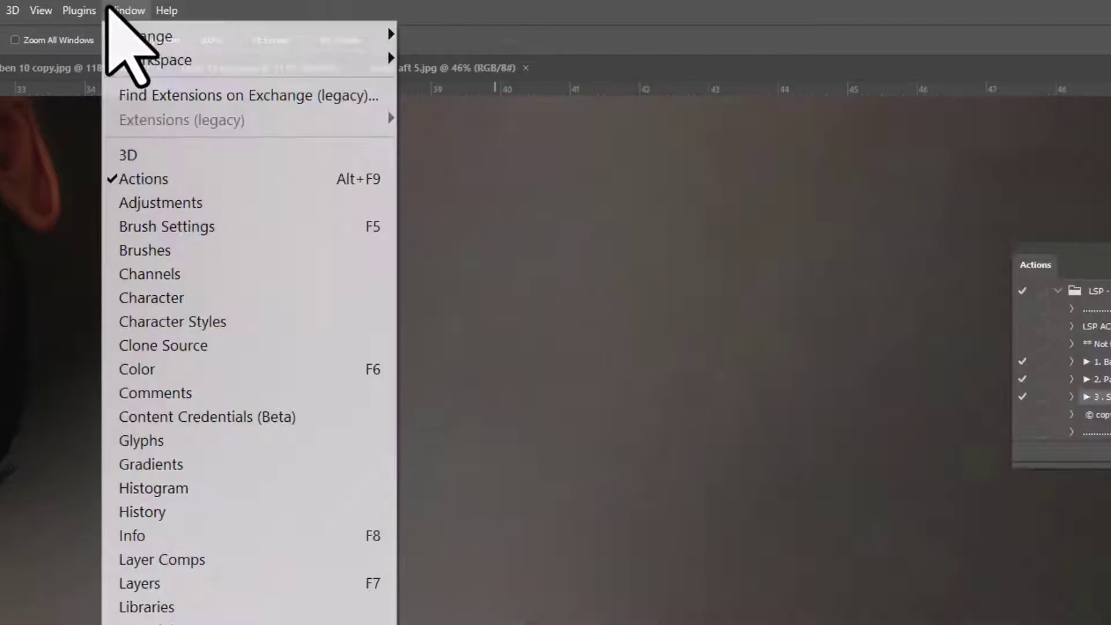
pyautogui.click(295, 9)
pyautogui.click(718, 77)
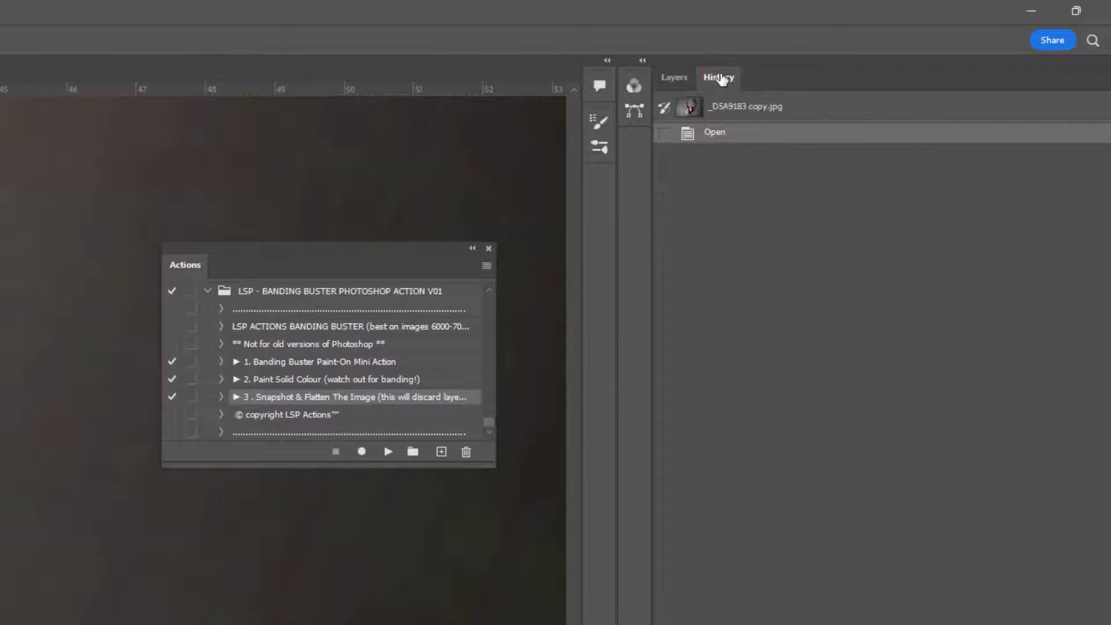
pyautogui.click(673, 79)
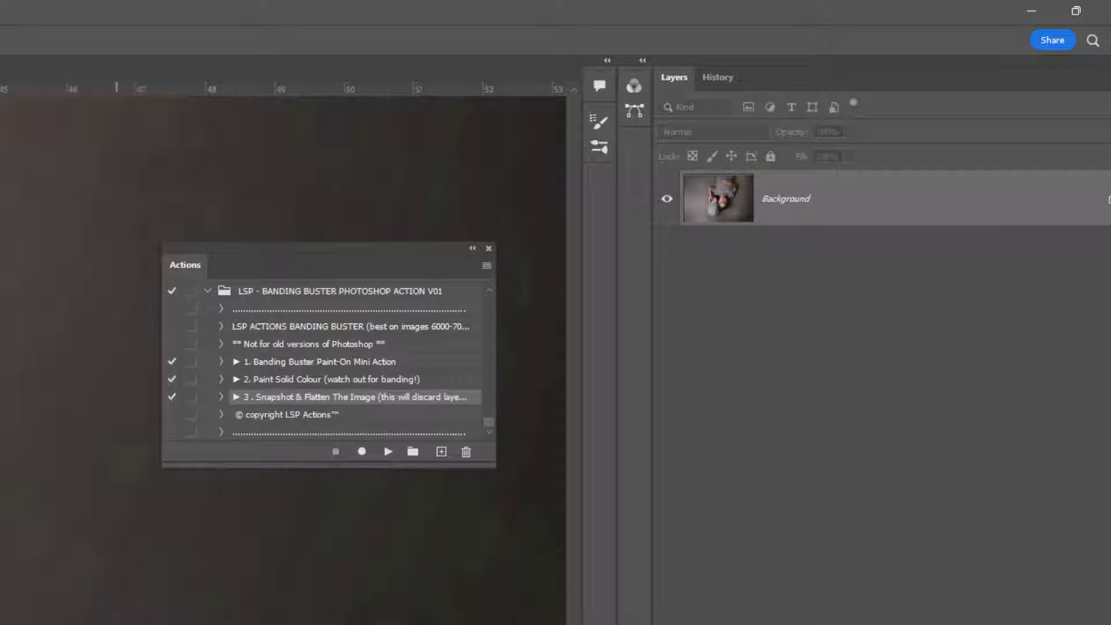
# Reposition the floating Actions panel over the canvas and make it narrower.
pyautogui.click(956, 380)
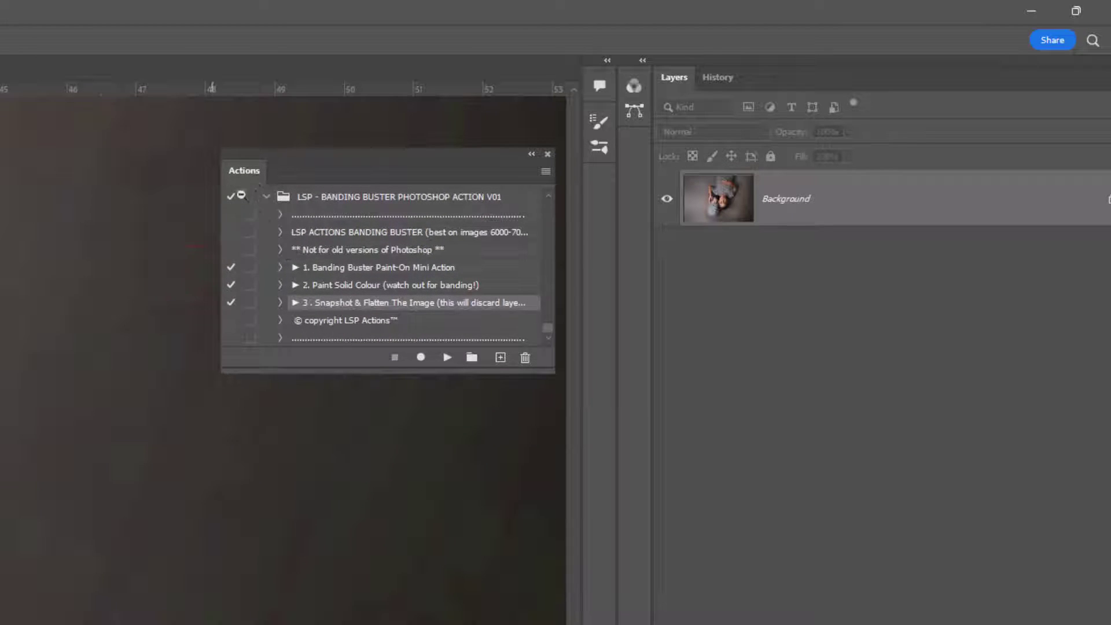
pyautogui.moveTo(222, 225); pyautogui.dragTo(280, 231)
pyautogui.moveTo(300, 173); pyautogui.dragTo(286, 172)
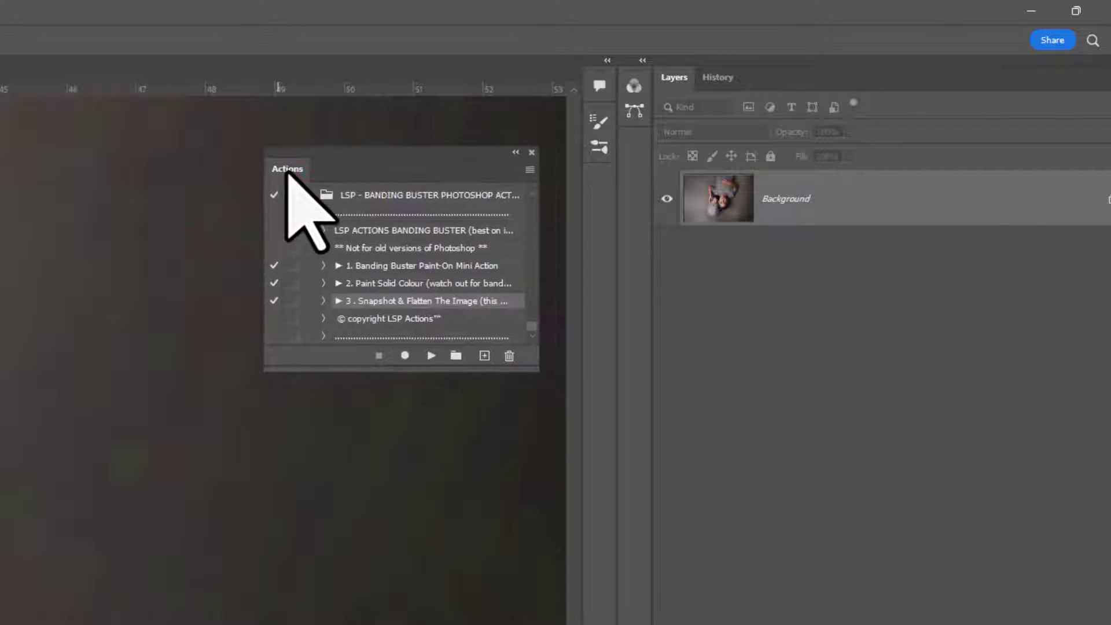
# Switch the Actions panel to Button Mode and narrow it to a single column showing the Banding Buster actions.
pyautogui.click(529, 170)
pyautogui.click(552, 179)
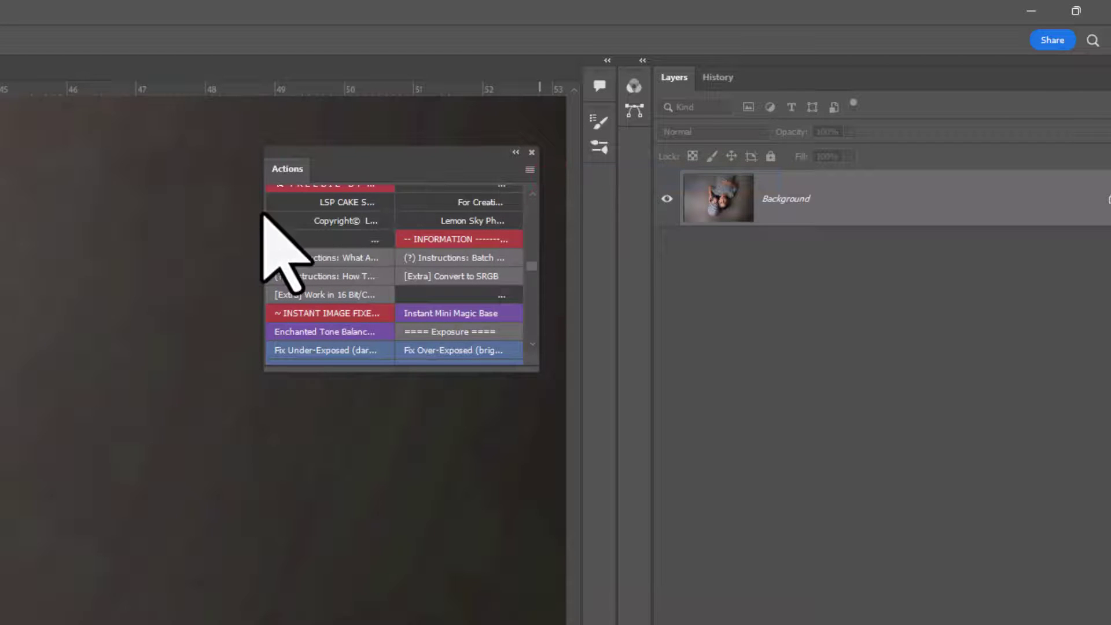
pyautogui.moveTo(255, 214); pyautogui.dragTo(323, 209)
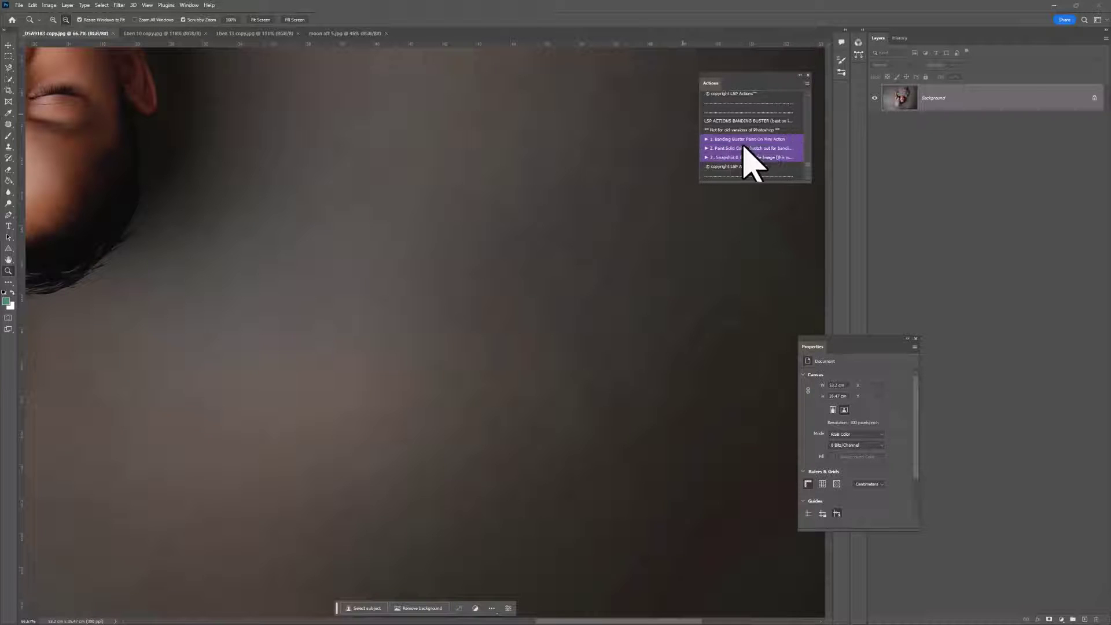
# Turn off Button Mode in the Actions panel so the Banding Buster actions appear as a playable list.
pyautogui.scroll(1, 759, 133)
pyautogui.scroll(-1, 759, 133)
pyautogui.click(571, 401)
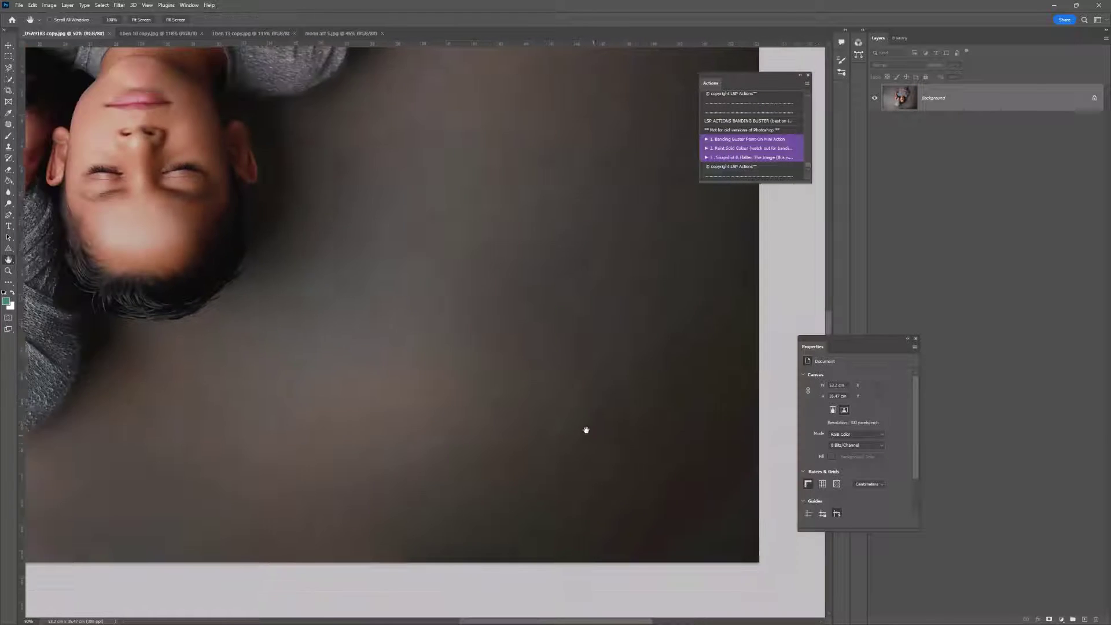
pyautogui.press('h')
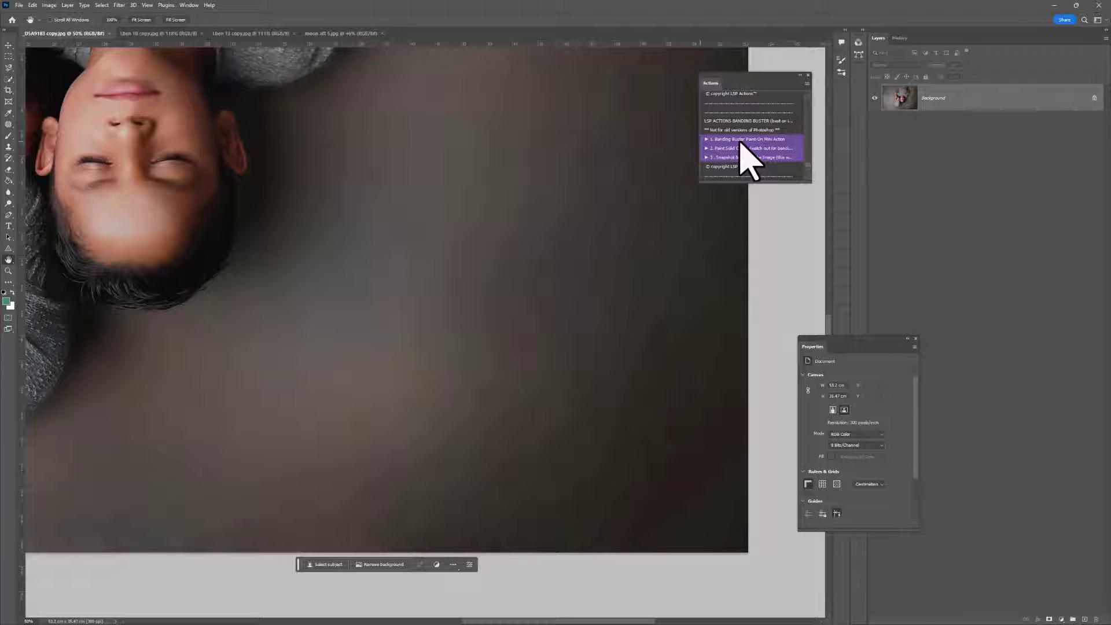
pyautogui.click(807, 84)
pyautogui.click(822, 89)
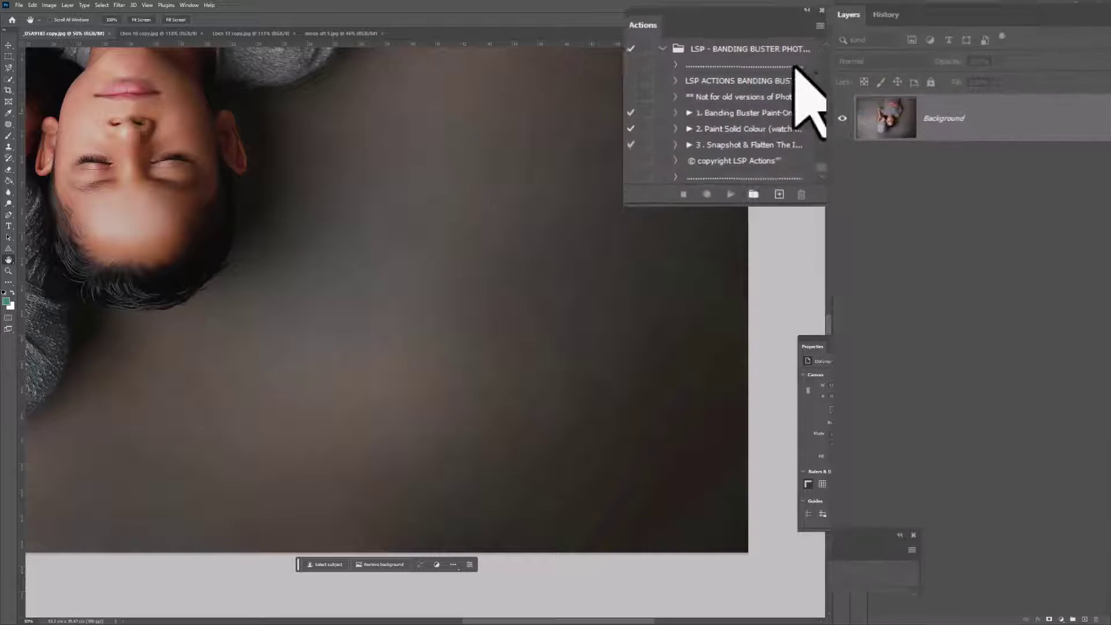
# Play the 1. Banding Buster Paint-On Mini Action and select the mask of the LSP > Banding Buster Brush layer.
pyautogui.click(708, 115)
pyautogui.click(724, 197)
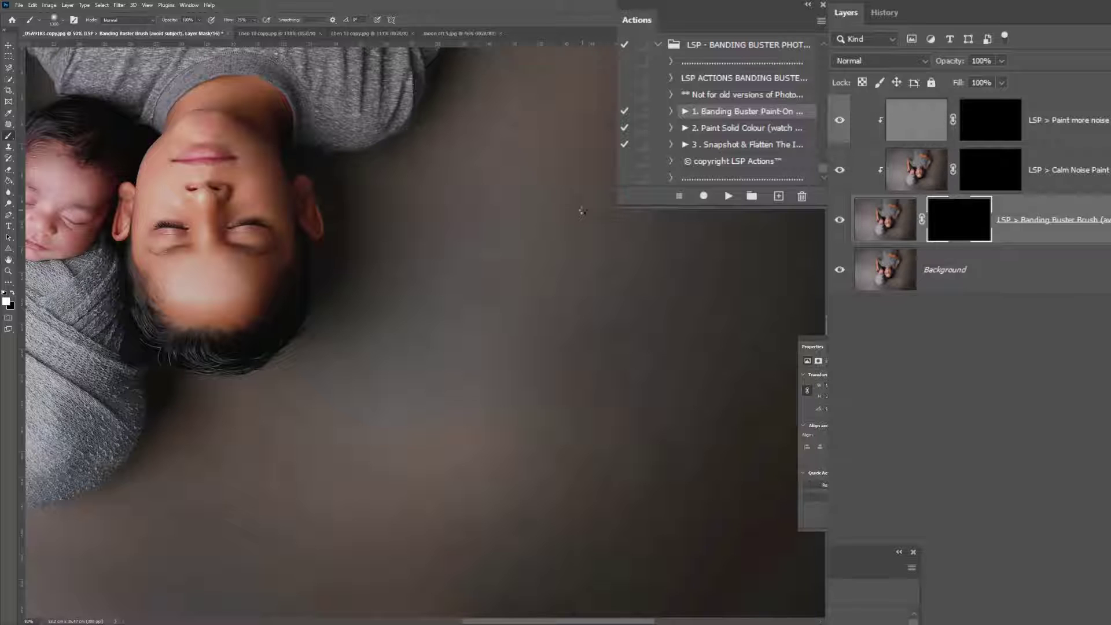
pyautogui.click(956, 230)
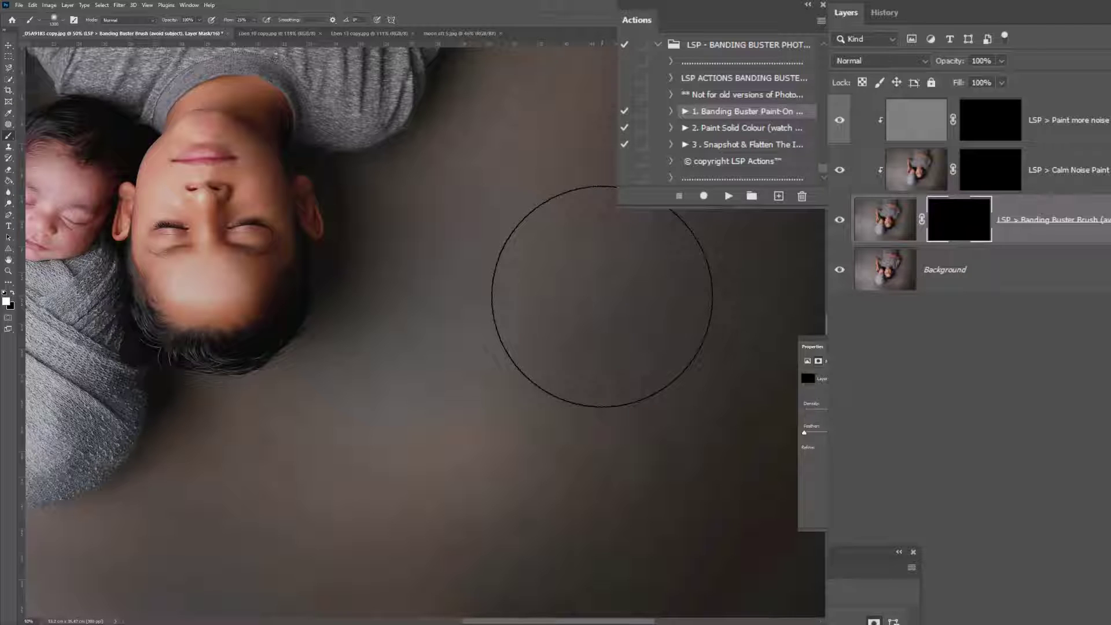
pyautogui.press('space')
pyautogui.moveTo(623, 353)
pyautogui.mouseDown()
pyautogui.moveTo(533, 303)
pyautogui.moveTo(522, 323)
pyautogui.mouseUp()
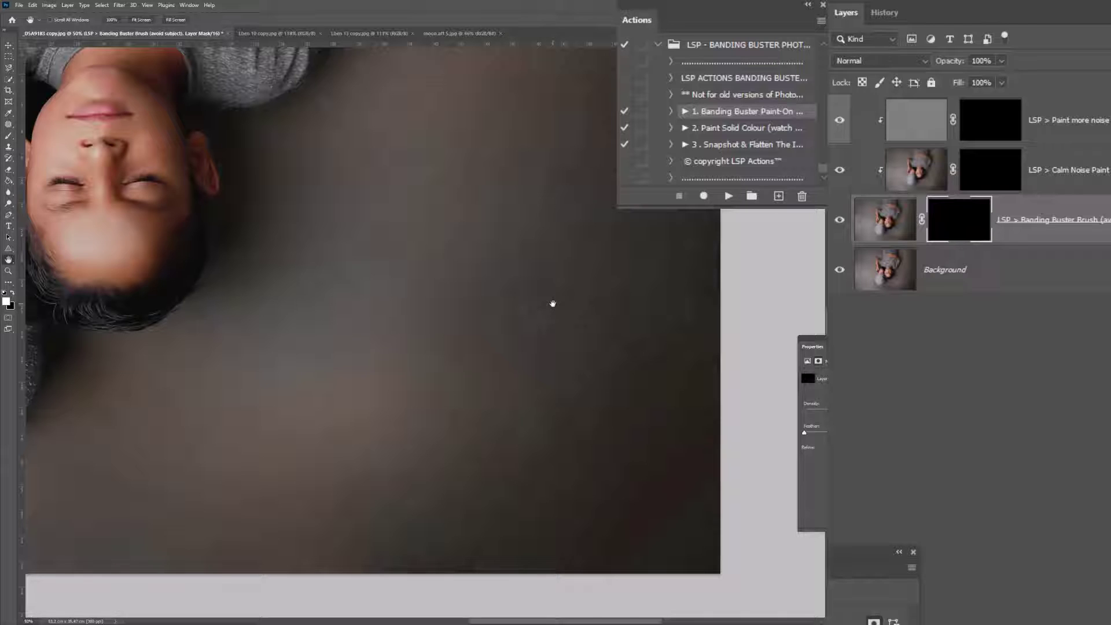
# Increase the Brush tool's flow for painting on the Banding Buster Brush layer mask.
pyautogui.click(8, 135)
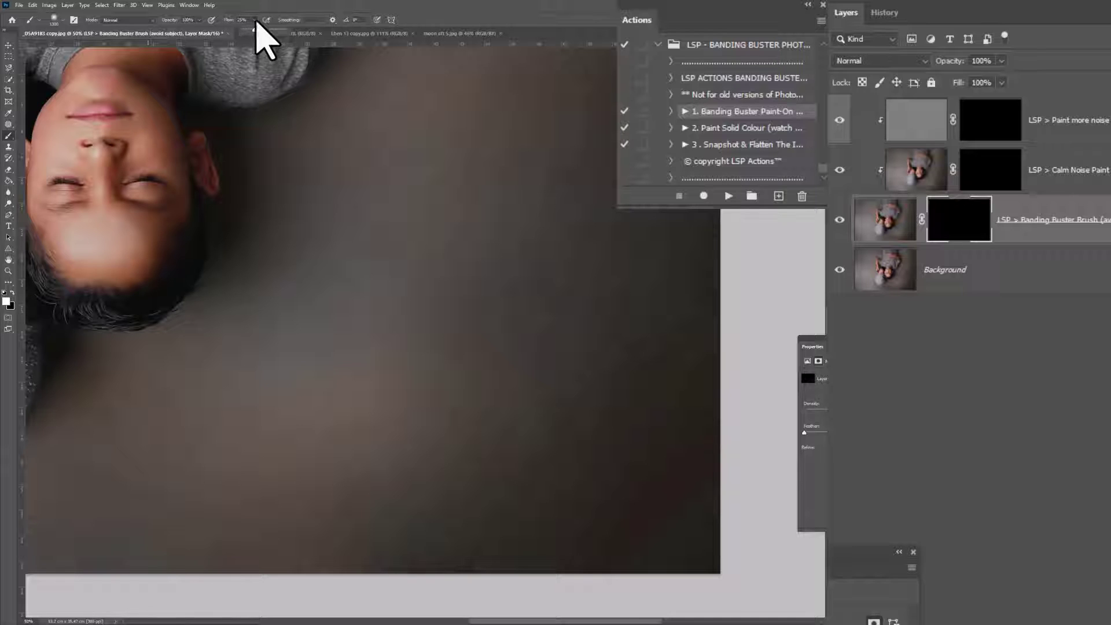
pyautogui.moveTo(255, 28); pyautogui.dragTo(262, 30)
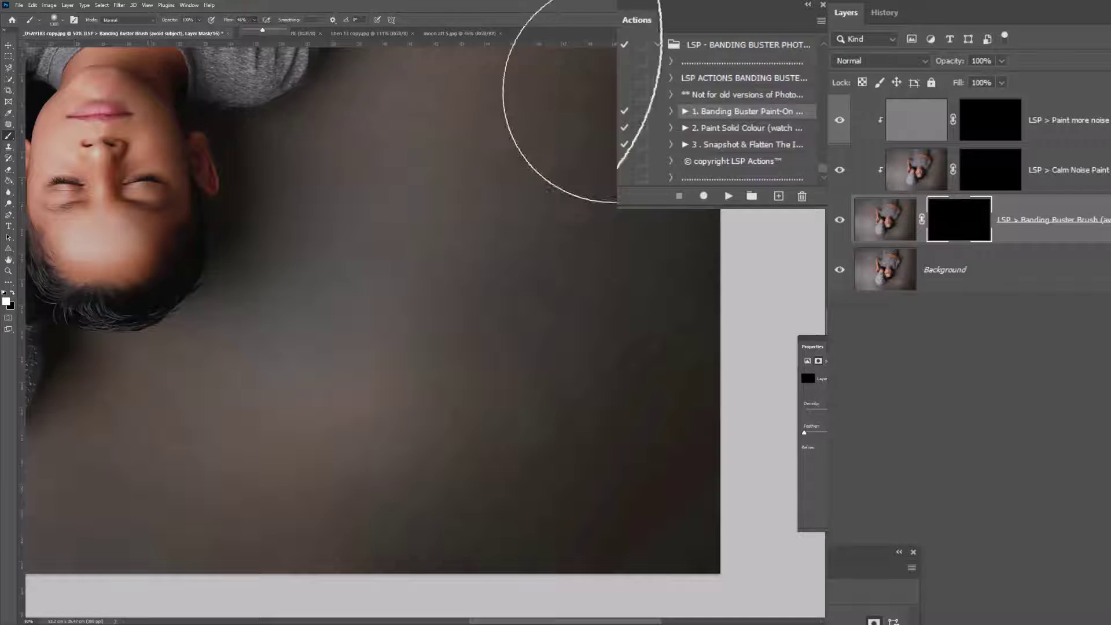
pyautogui.click(964, 220)
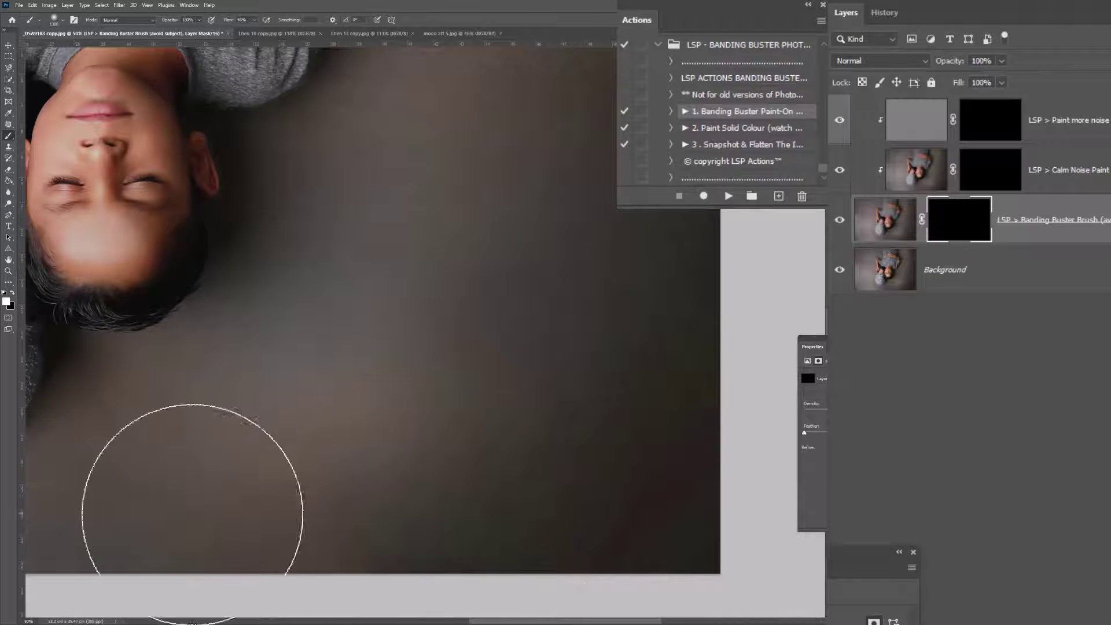
# Paint white on the Banding Buster Brush mask over the backdrop beside the boy, from the lower corner up to the upper edge.
pyautogui.moveTo(723, 56)
pyautogui.mouseDown()
pyautogui.moveTo(575, 214)
pyautogui.moveTo(658, 543)
pyautogui.moveTo(557, 333)
pyautogui.mouseUp()
pyautogui.scroll(2, 558, 333)
pyautogui.scroll(3, 556, 332)
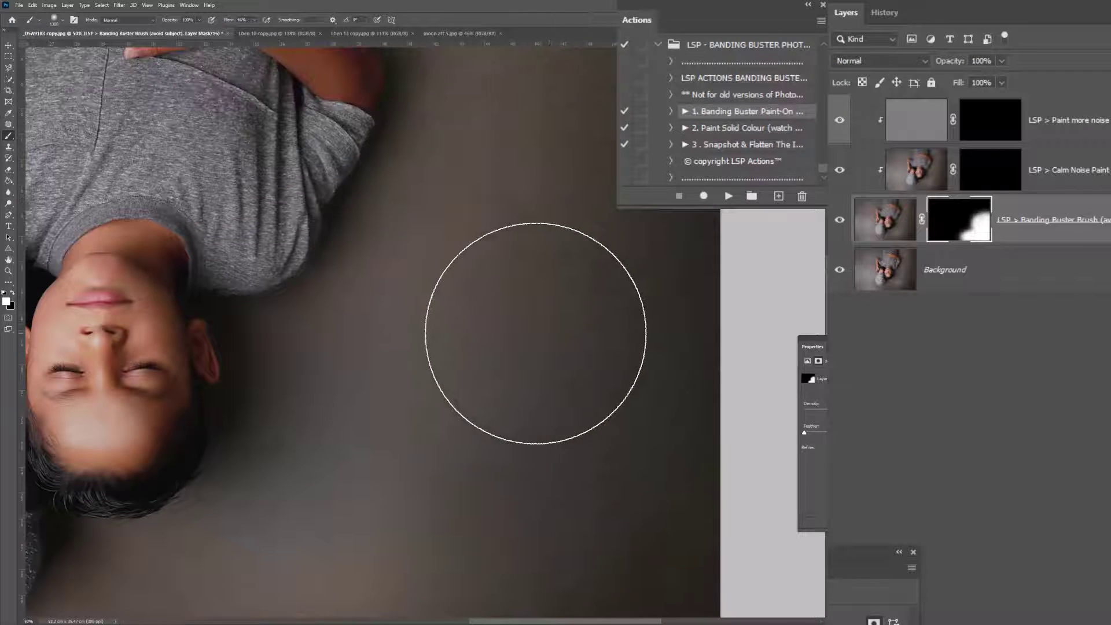
pyautogui.scroll(3, 528, 185)
pyautogui.scroll(1, 525, 197)
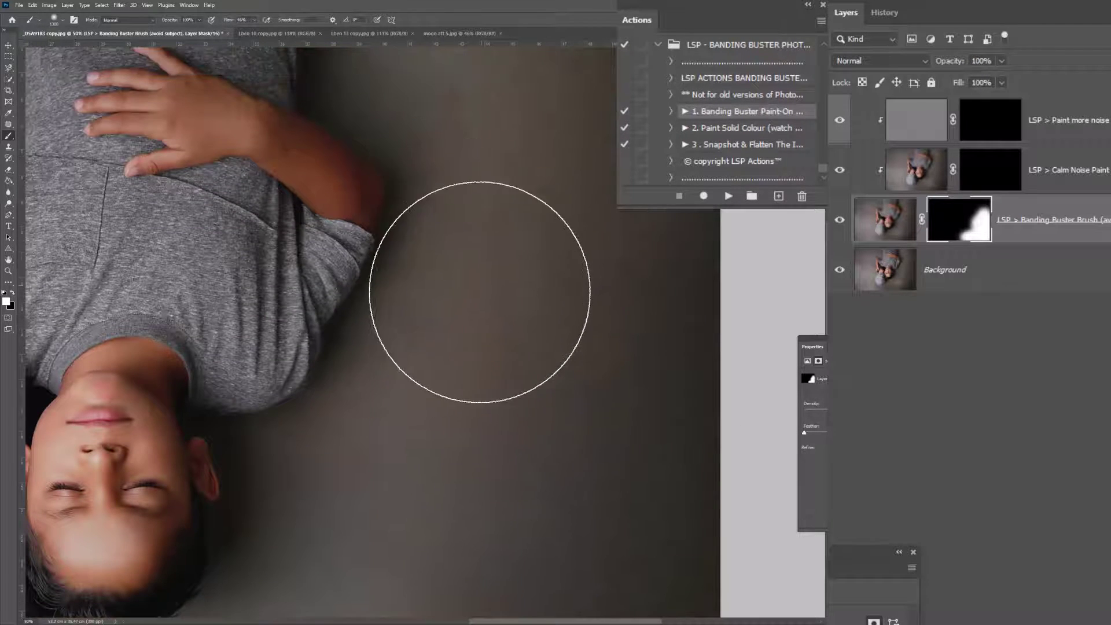
pyautogui.scroll(2, 528, 256)
pyautogui.scroll(2, 524, 312)
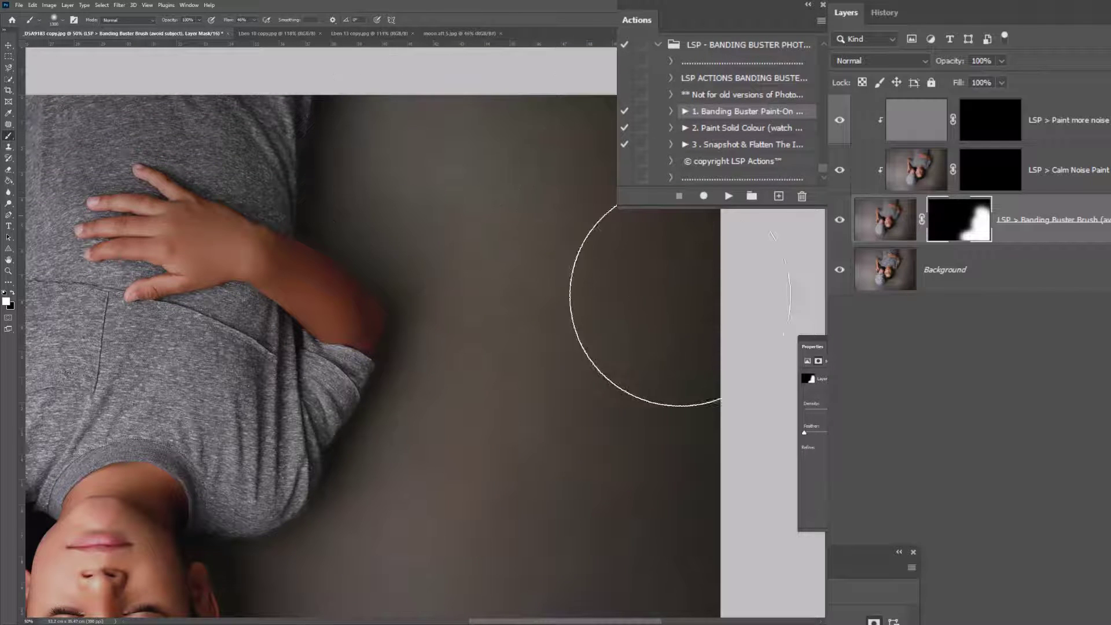
pyautogui.moveTo(652, 135); pyautogui.dragTo(430, 172)
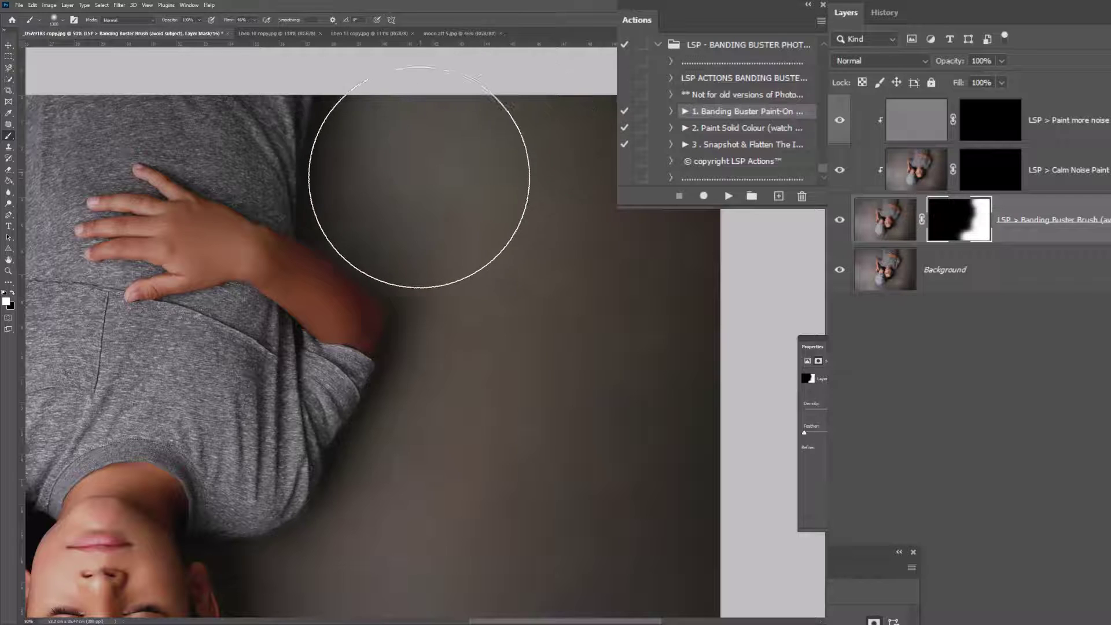
# Examine the smoothed backdrop beside the boy from the photo's upper edge down to its lower edge.
pyautogui.scroll(-1, 537, 324)
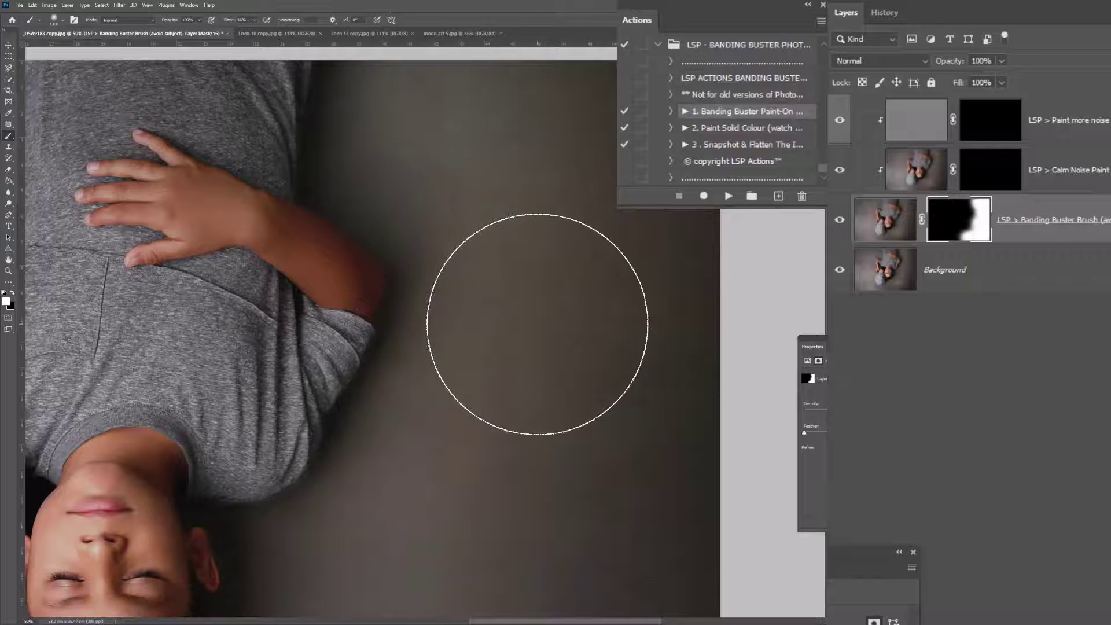
pyautogui.scroll(-1, 688, 87)
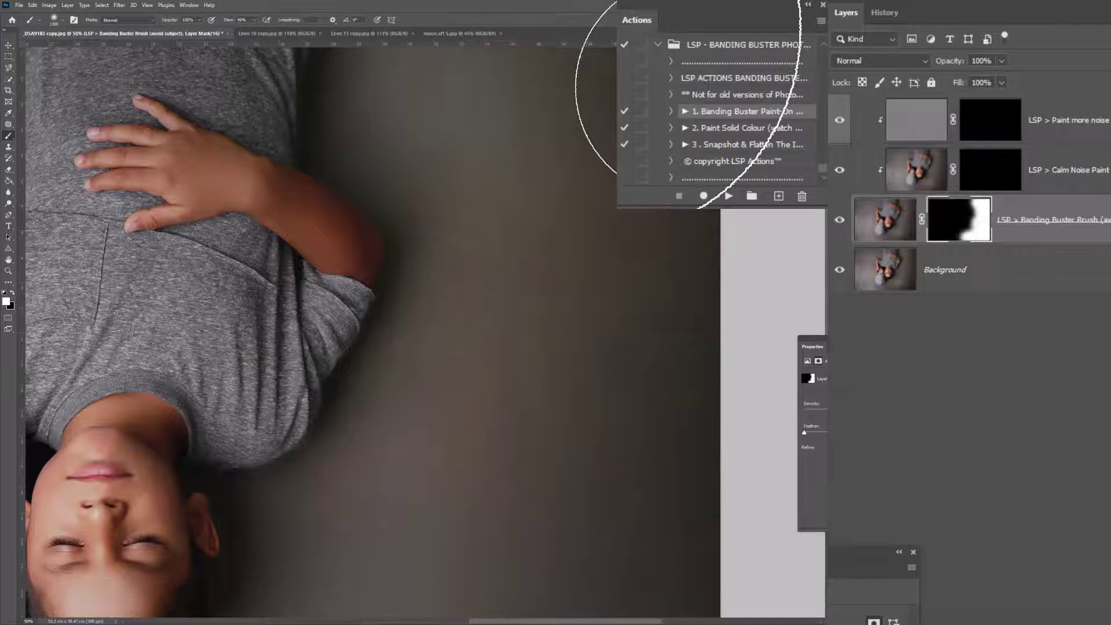
pyautogui.scroll(-3, 677, 110)
pyautogui.scroll(-1, 521, 451)
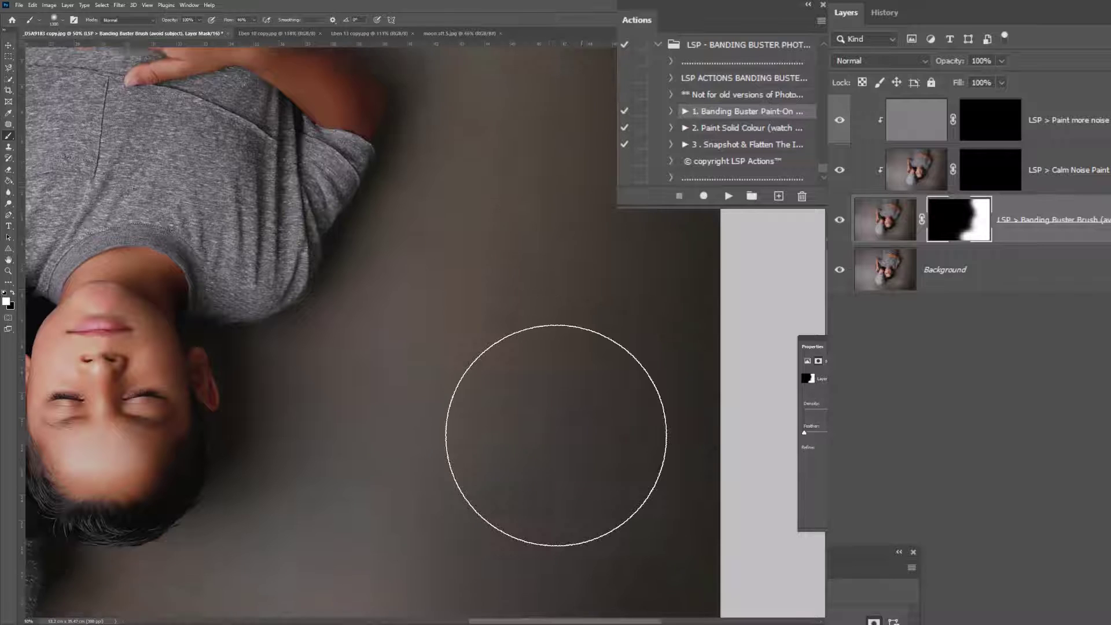
pyautogui.scroll(-3, 556, 435)
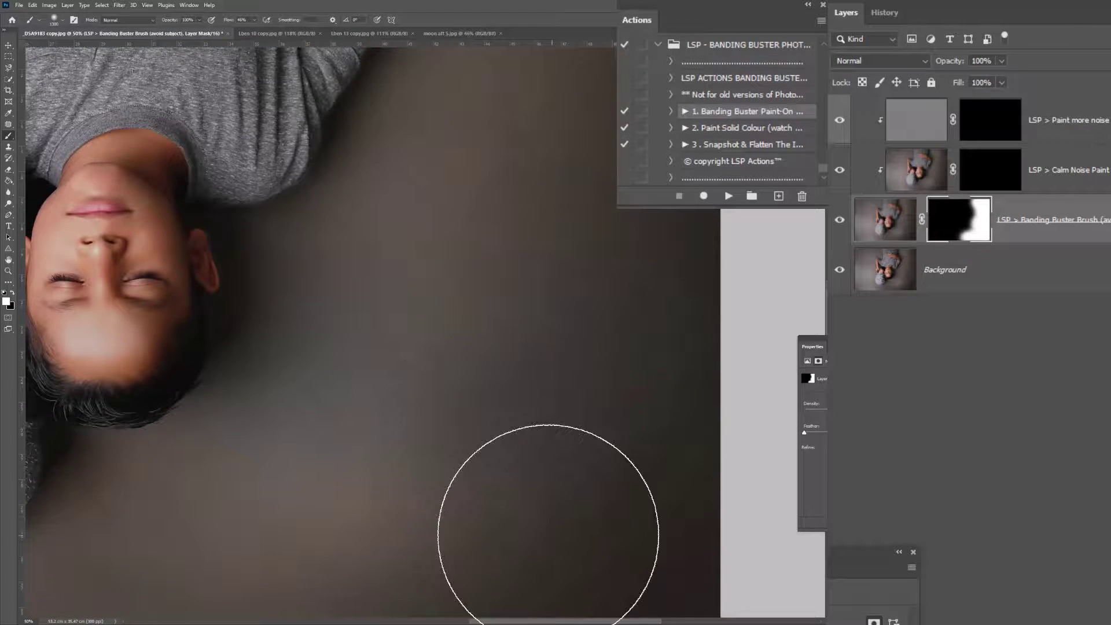
pyautogui.scroll(-3, 548, 535)
pyautogui.scroll(1, 376, 410)
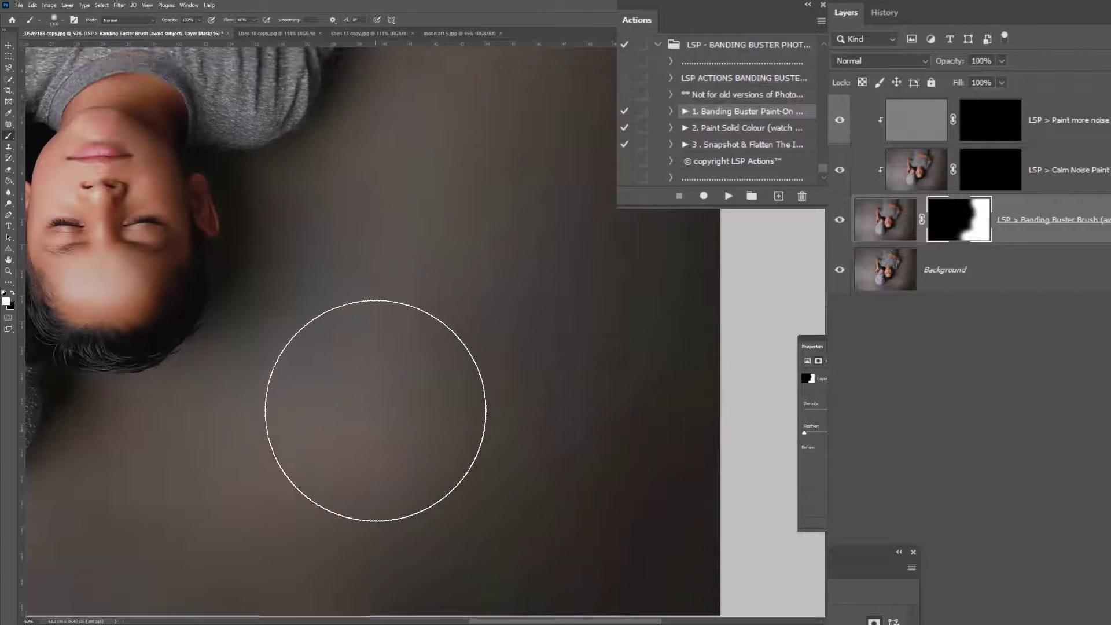
pyautogui.scroll(3, 388, 341)
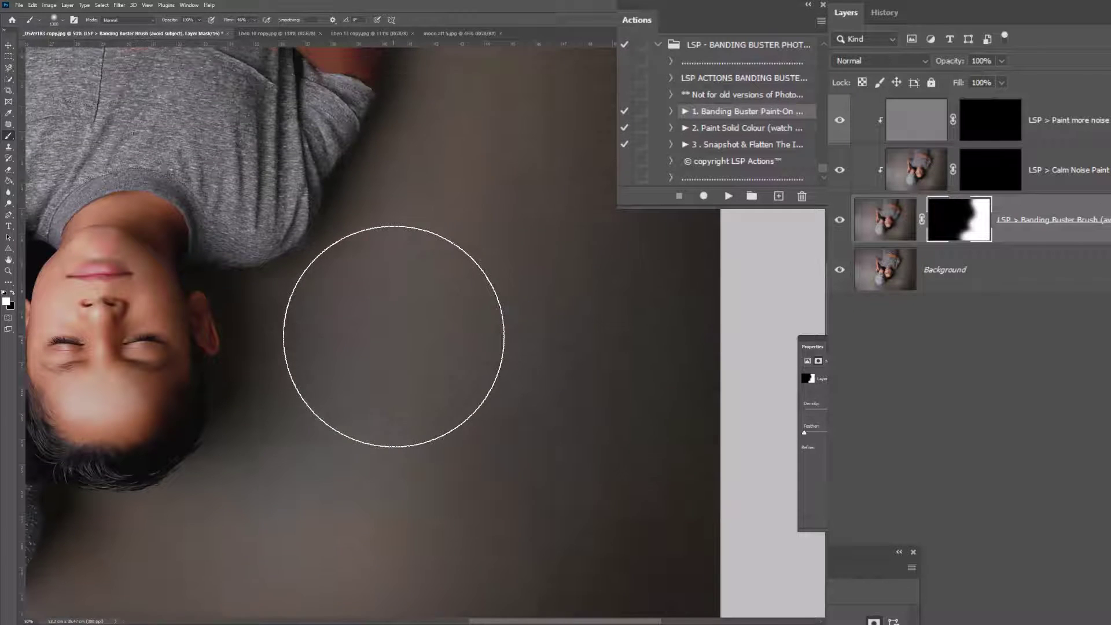
pyautogui.scroll(1, 394, 336)
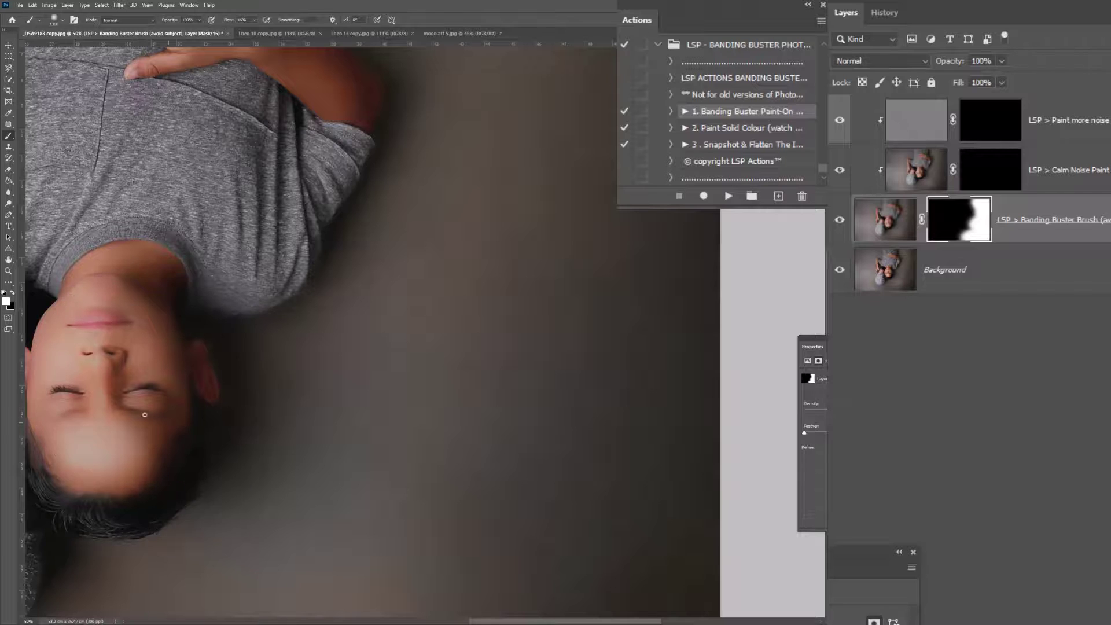
# Paint black with a smaller brush on the Banding Buster Brush mask over the boy's eye, cheek and ear to restore their detail.
pyautogui.press('z')
pyautogui.keyDown('alt'); pyautogui.click(129, 411); pyautogui.keyUp('alt')
pyautogui.keyDown('alt'); pyautogui.click(129, 411); pyautogui.keyUp('alt')
pyautogui.keyDown('alt'); pyautogui.click(129, 412); pyautogui.keyUp('alt')
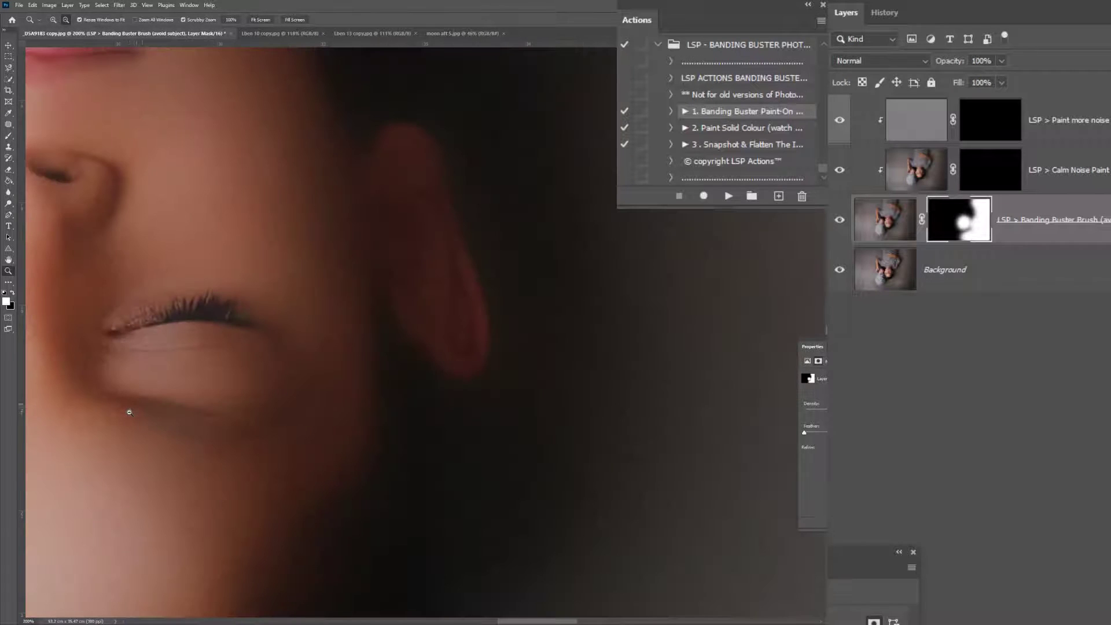
pyautogui.click(8, 135)
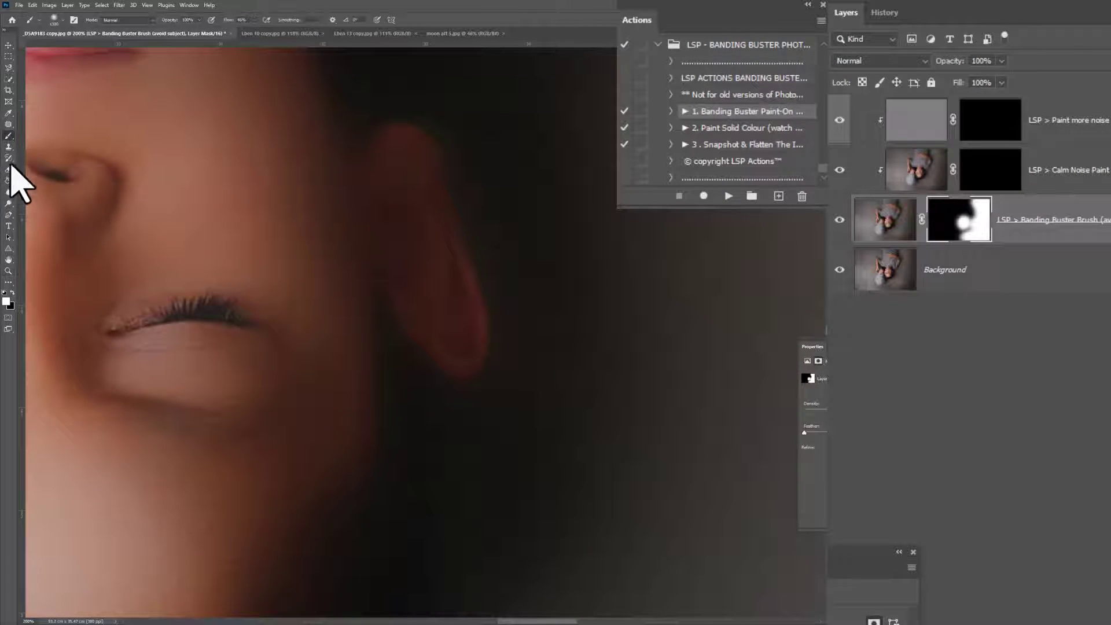
pyautogui.click(12, 292)
pyautogui.rightClick(147, 263)
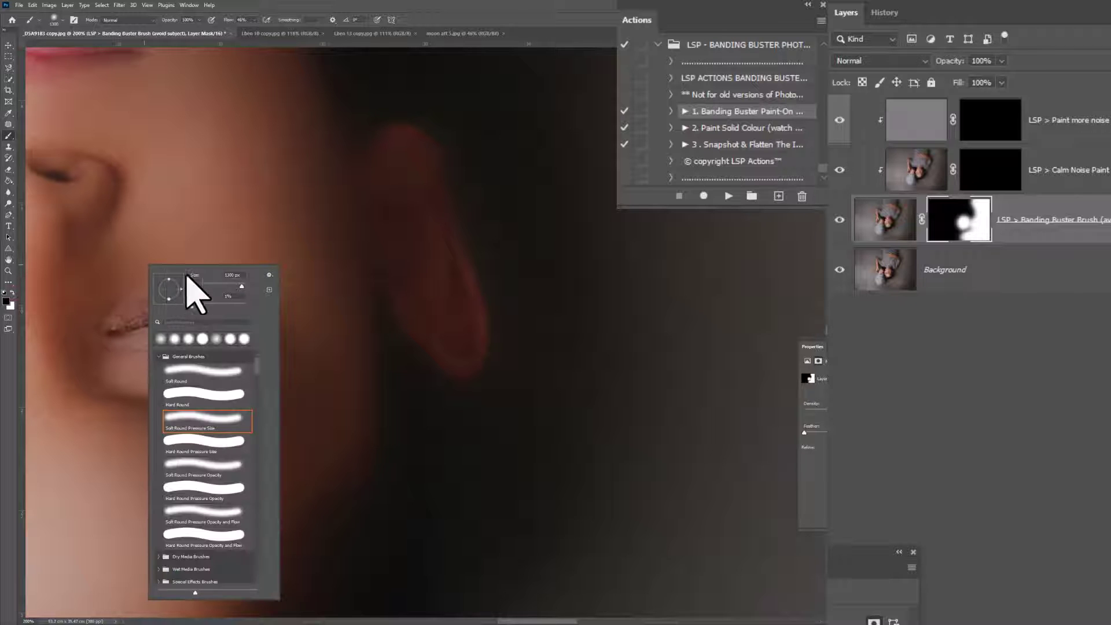
pyautogui.click(234, 285)
pyautogui.moveTo(218, 234); pyautogui.dragTo(124, 392)
pyautogui.moveTo(367, 81)
pyautogui.mouseDown()
pyautogui.moveTo(418, 167)
pyautogui.moveTo(208, 535)
pyautogui.moveTo(503, 202)
pyautogui.moveTo(280, 75)
pyautogui.moveTo(106, 343)
pyautogui.moveTo(313, 424)
pyautogui.mouseUp()
# Continue masking the effect off the side of the boy's face and ear, undoing the unwanted stroke.
pyautogui.press('z')
pyautogui.keyDown('alt'); pyautogui.click(312, 422); pyautogui.keyUp('alt')
pyautogui.keyDown('alt'); pyautogui.click(313, 422); pyautogui.keyUp('alt')
pyautogui.moveTo(387, 429); pyautogui.dragTo(369, 367)
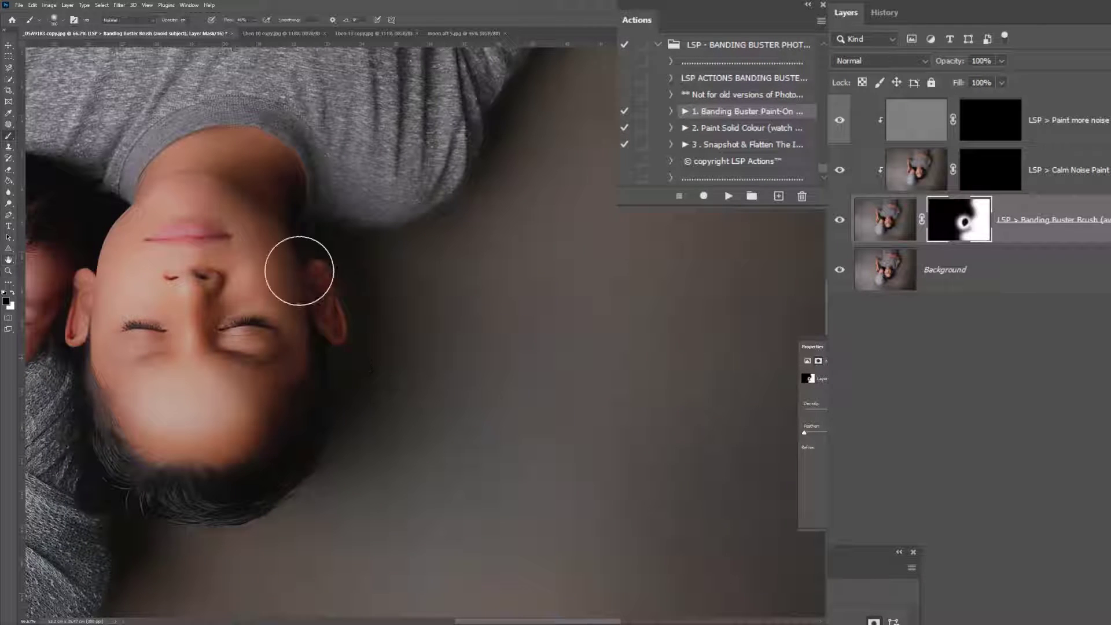
pyautogui.press('x')
pyautogui.hotkey('ctrl', 'z')
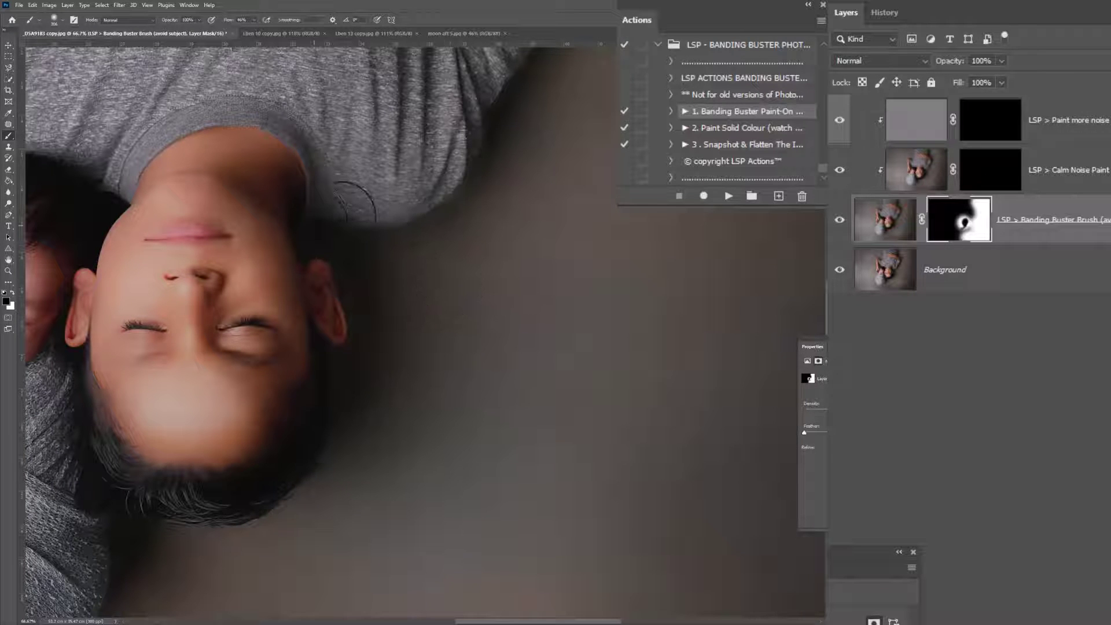
# Paint white with a slightly larger brush on the mask over the backdrop close to the boy's forearm and elbow.
pyautogui.moveTo(435, 128); pyautogui.dragTo(304, 543)
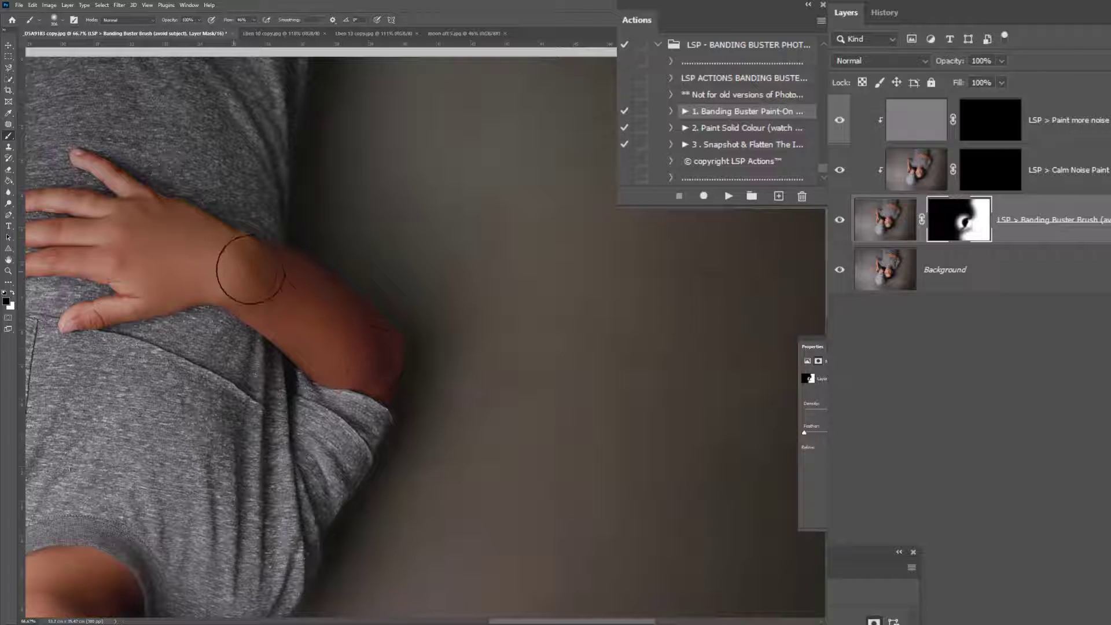
pyautogui.press('x')
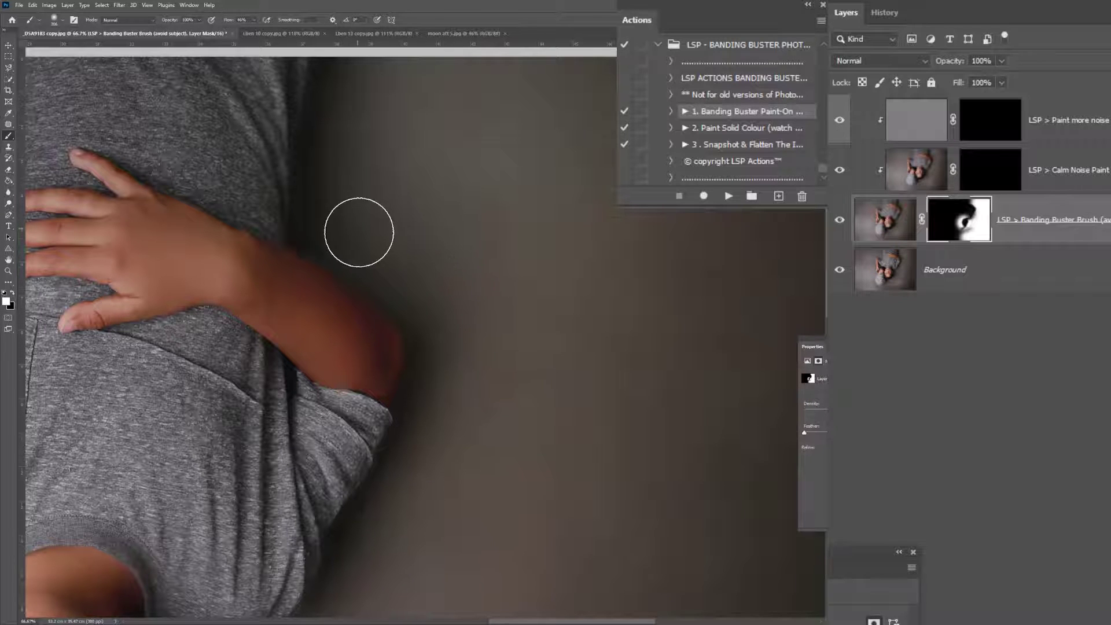
pyautogui.rightClick(425, 201)
pyautogui.moveTo(486, 241)
pyautogui.mouseDown()
pyautogui.moveTo(515, 238)
pyautogui.moveTo(483, 231)
pyautogui.mouseUp()
pyautogui.press('Return')
pyautogui.moveTo(364, 191)
pyautogui.mouseDown()
pyautogui.moveTo(375, 231)
pyautogui.moveTo(425, 278)
pyautogui.moveTo(457, 339)
pyautogui.moveTo(432, 411)
pyautogui.mouseUp()
# Mask the effect off the boy's elbow in black and extend the smoothing in white along his sleeve and shoulder.
pyautogui.press('x')
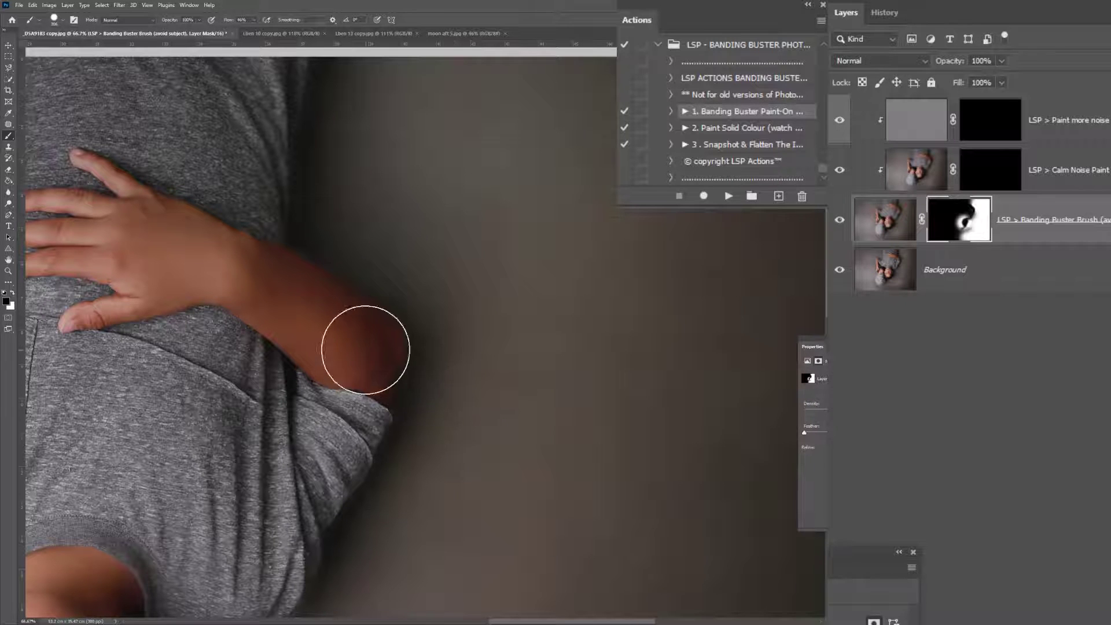
pyautogui.scroll(-4, 443, 508)
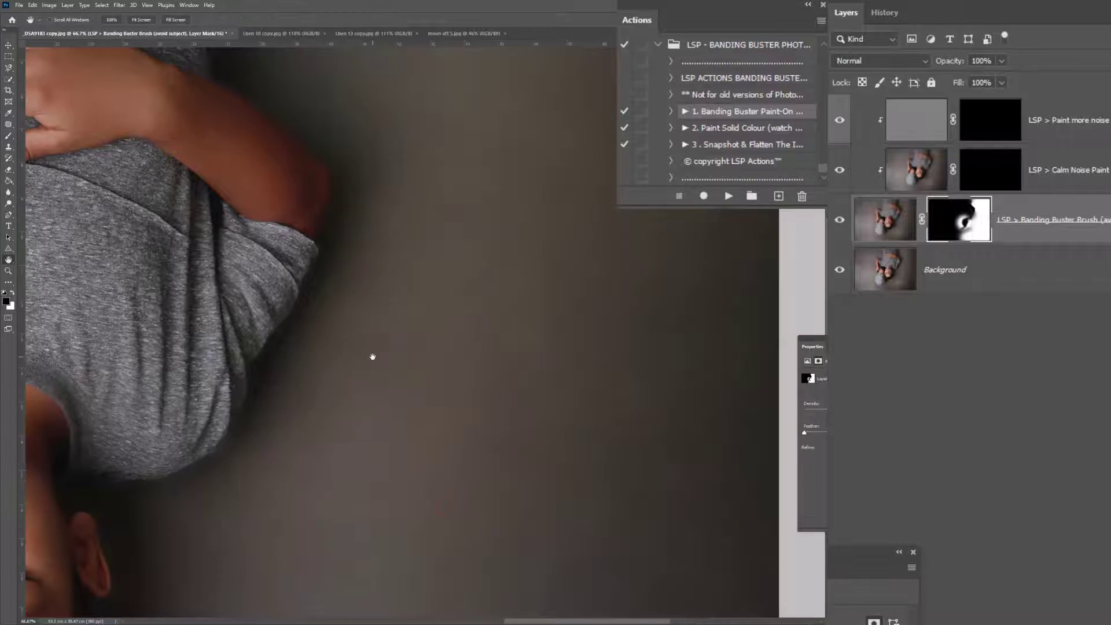
pyautogui.press('x')
pyautogui.moveTo(244, 354)
pyautogui.mouseDown()
pyautogui.moveTo(320, 214)
pyautogui.moveTo(208, 387)
pyautogui.moveTo(329, 229)
pyautogui.moveTo(310, 273)
pyautogui.moveTo(350, 173)
pyautogui.moveTo(394, 314)
pyautogui.mouseUp()
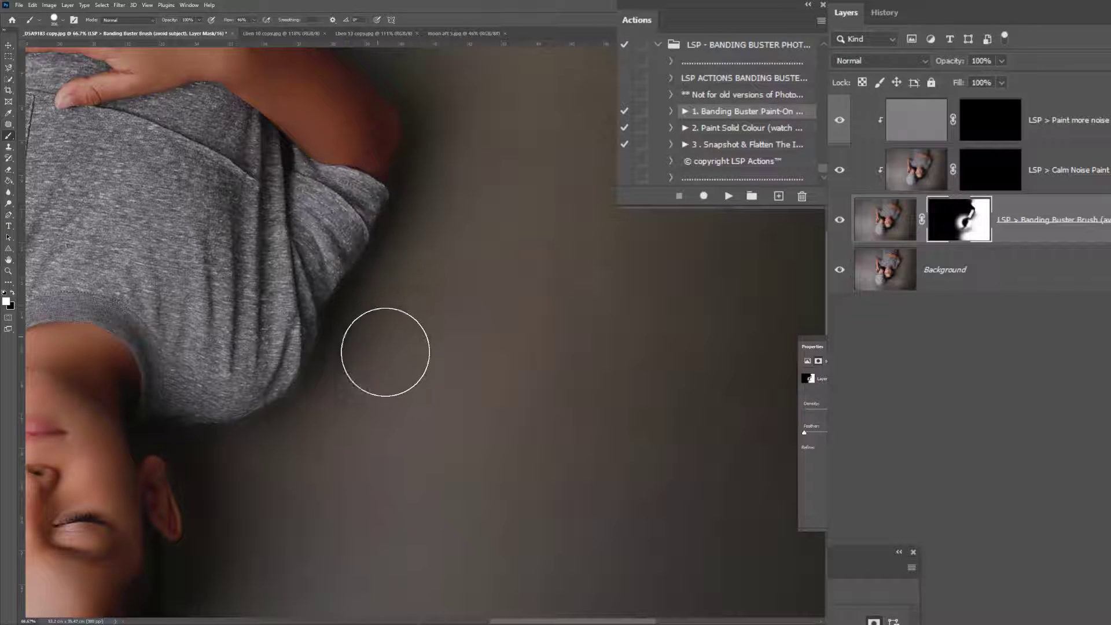
# Compare the backdrop's dark lower corner with the Banding Buster Brush layer hidden and shown.
pyautogui.hotkey('ctrl', '-')
pyautogui.moveTo(516, 503); pyautogui.dragTo(478, 215)
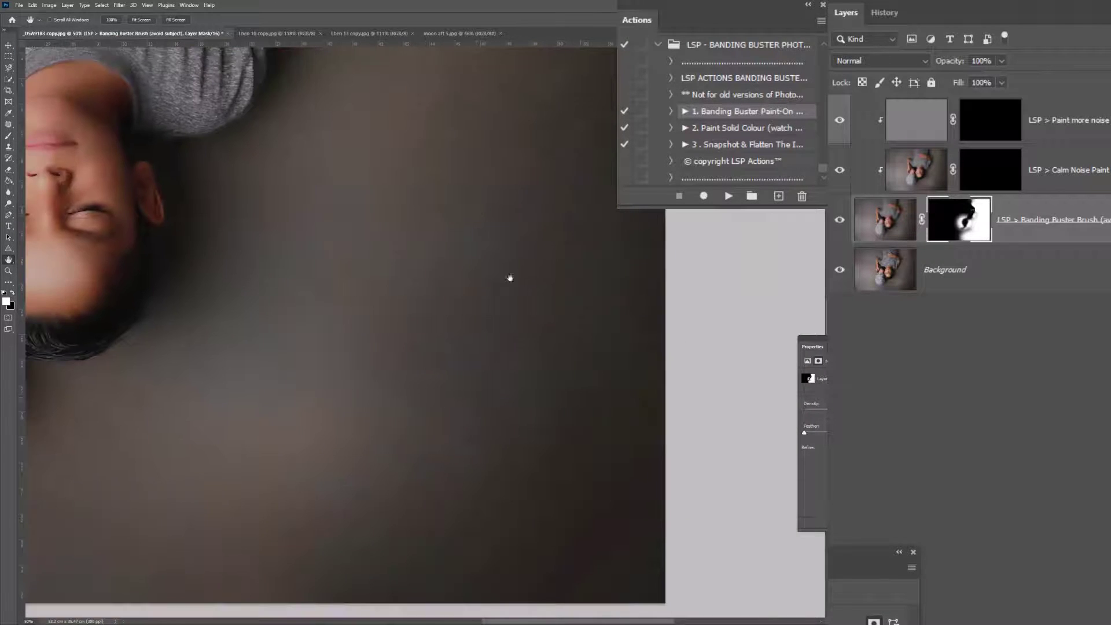
pyautogui.press('z')
pyautogui.keyDown('alt'); pyautogui.click(578, 406); pyautogui.keyUp('alt')
pyautogui.click(599, 473)
pyautogui.click(612, 499)
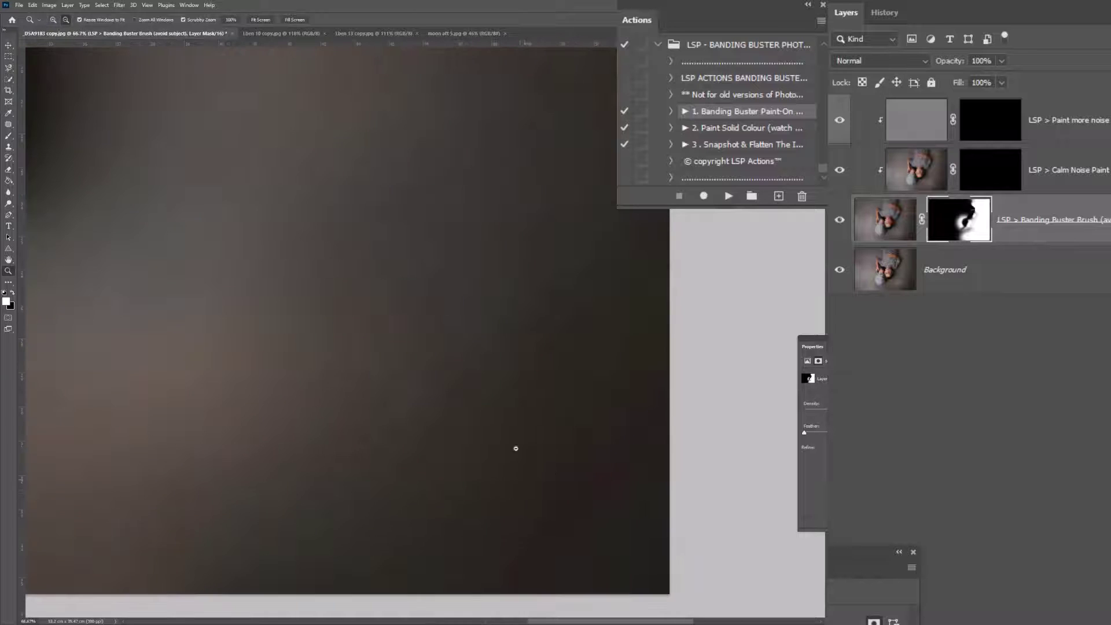
pyautogui.press('h')
pyautogui.moveTo(491, 445); pyautogui.dragTo(521, 411)
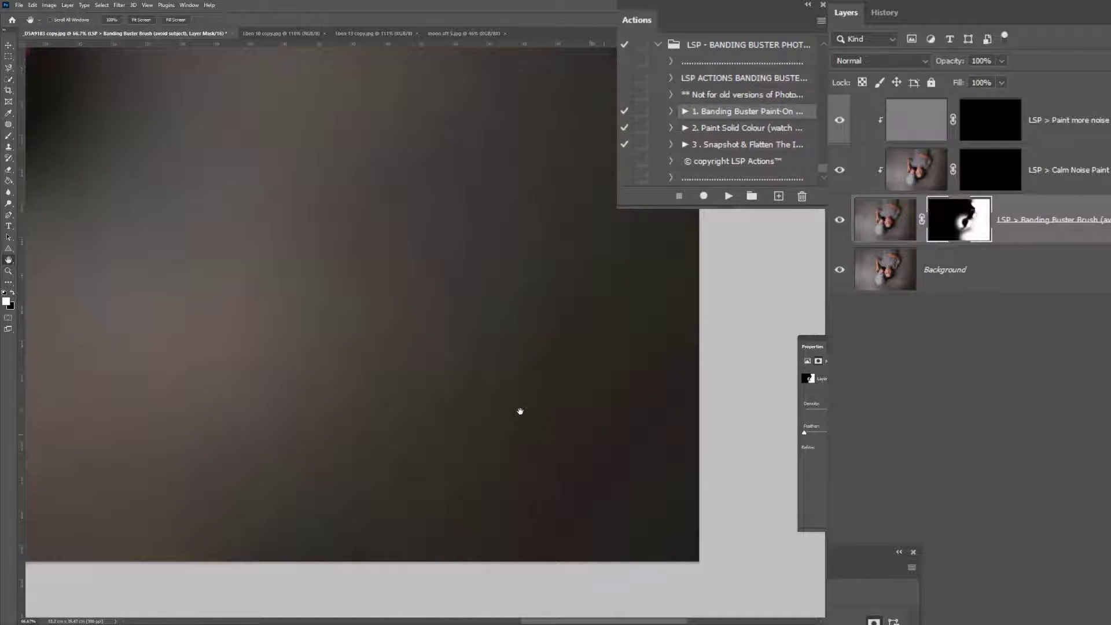
pyautogui.click(839, 225)
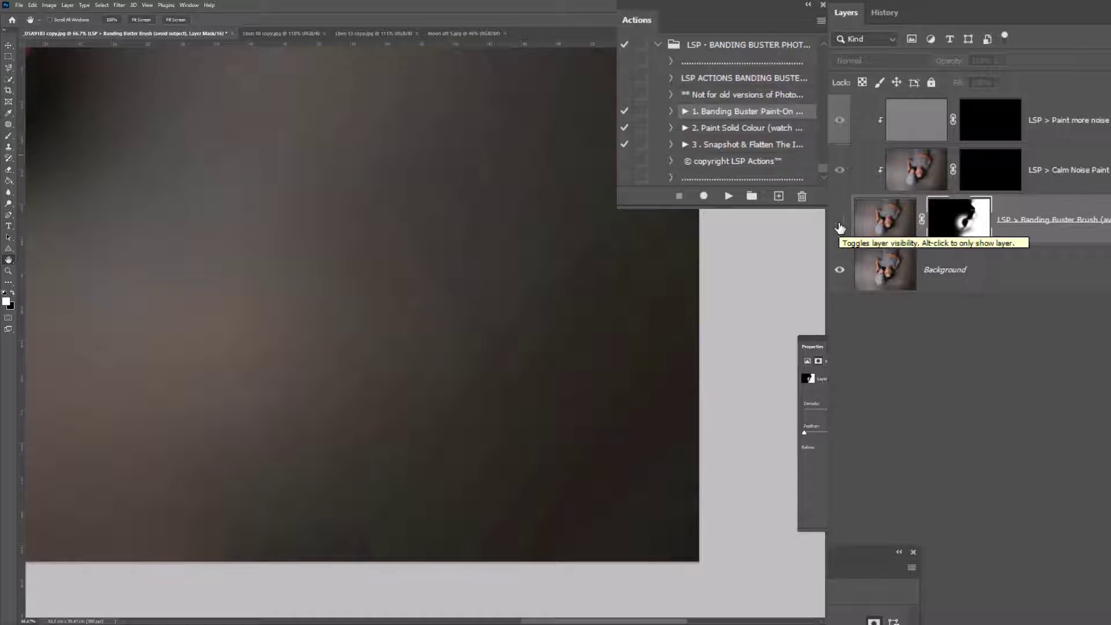
pyautogui.click(839, 225)
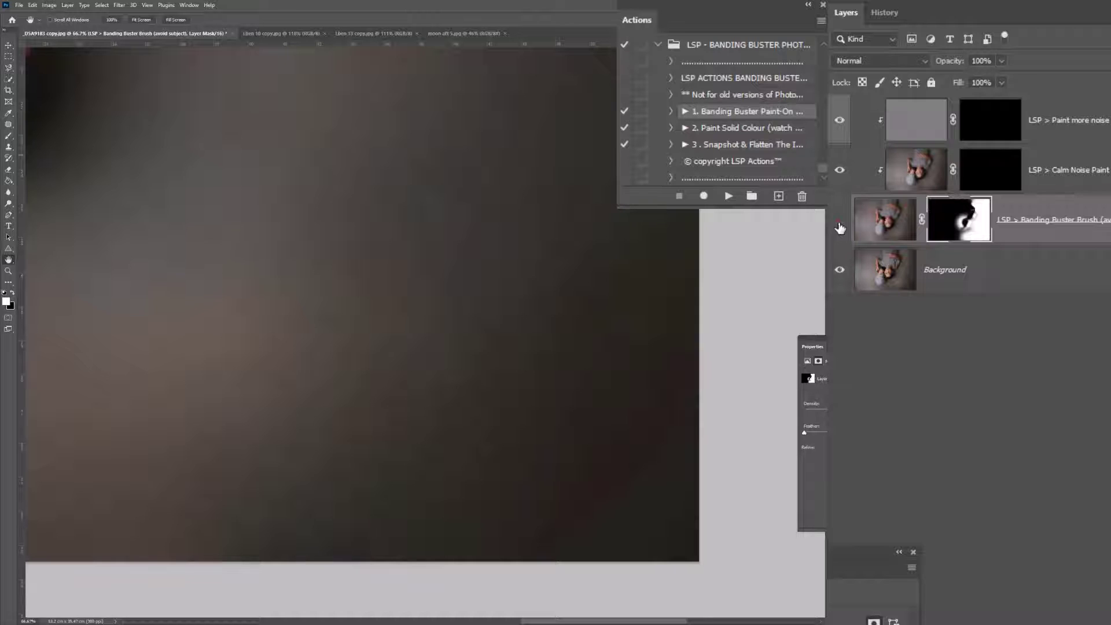
# Recheck the smoothed corner by toggling the Banding Buster Brush layer's visibility, leaving the layer shown.
pyautogui.click(839, 224)
pyautogui.click(839, 223)
pyautogui.click(838, 225)
# Select the Calm Noise Paint layer's mask and prepare a much larger soft white brush over the backdrop's dark lower corner.
pyautogui.click(983, 173)
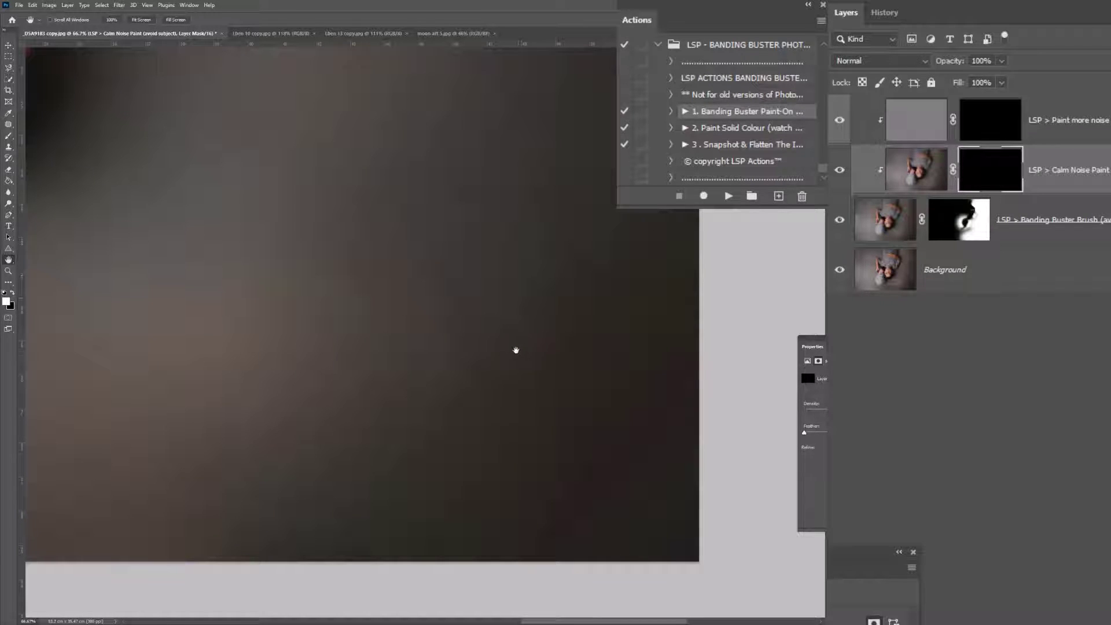
pyautogui.press('b')
pyautogui.rightClick(427, 319)
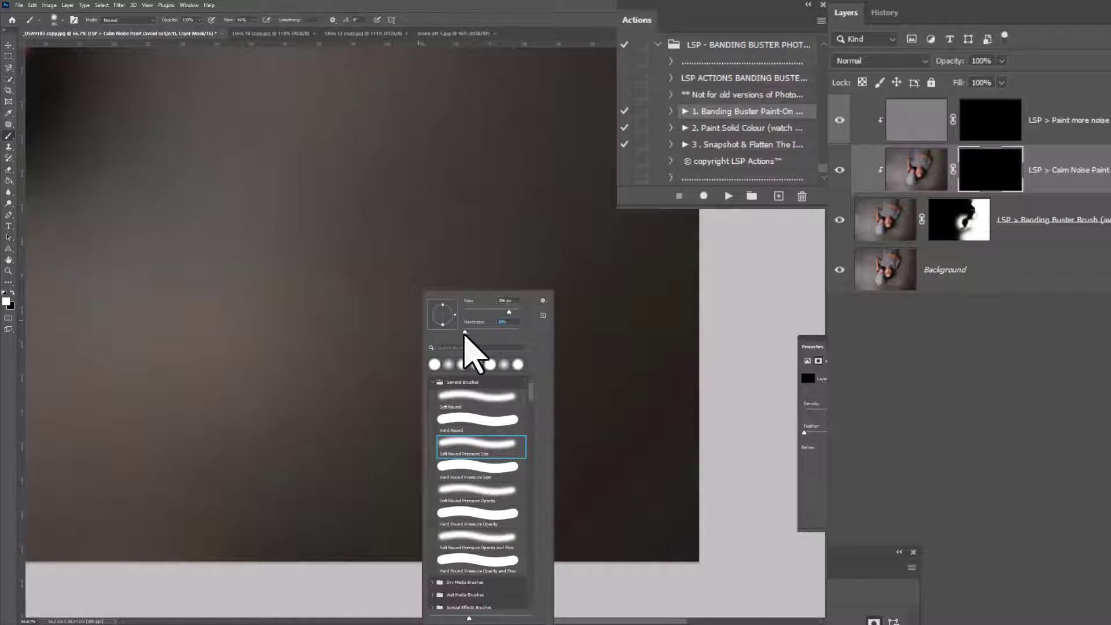
pyautogui.click(1015, 171)
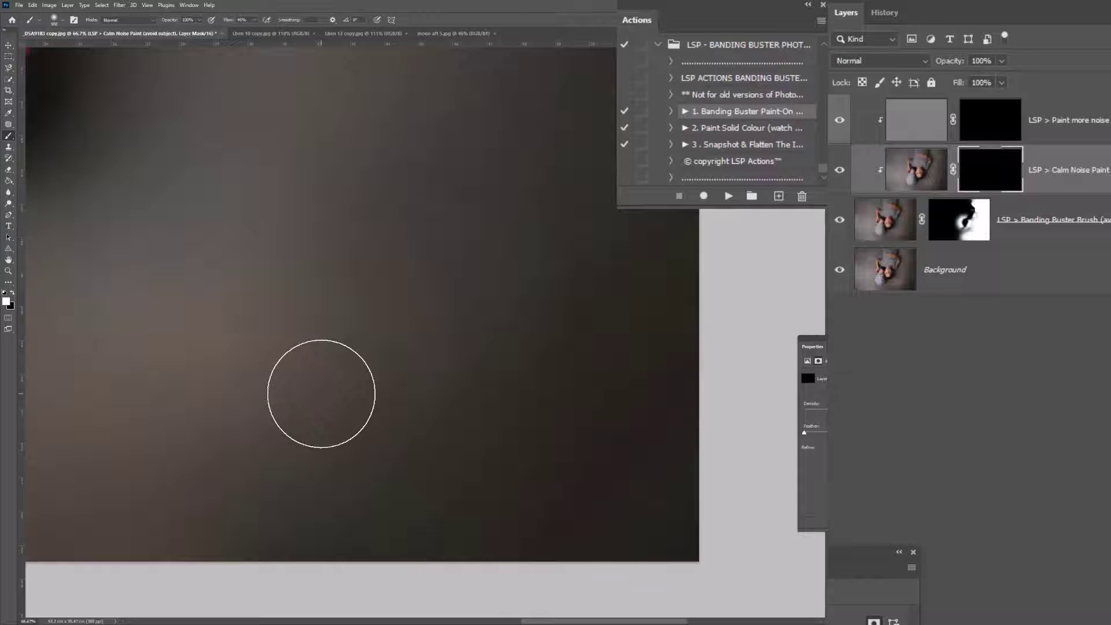
pyautogui.press(']')
pyautogui.press(']')
pyautogui.press(']')
pyautogui.press(']')
pyautogui.press(']')
pyautogui.press(']')
pyautogui.press(']')
pyautogui.press(']')
pyautogui.press(']')
pyautogui.press(']')
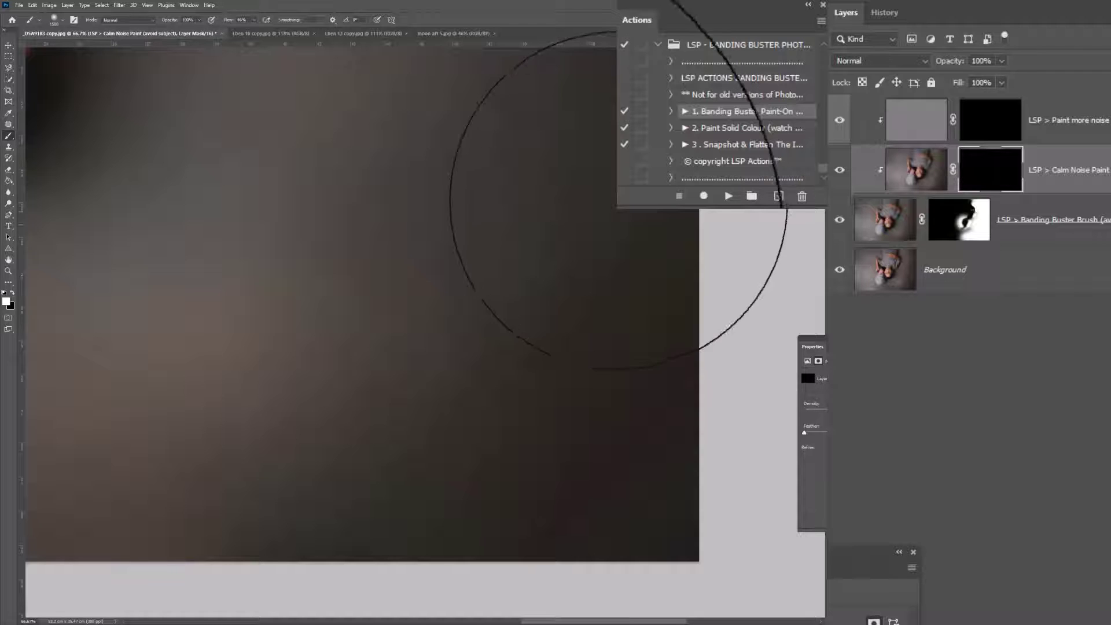
pyautogui.moveTo(300, 606); pyautogui.dragTo(475, 340)
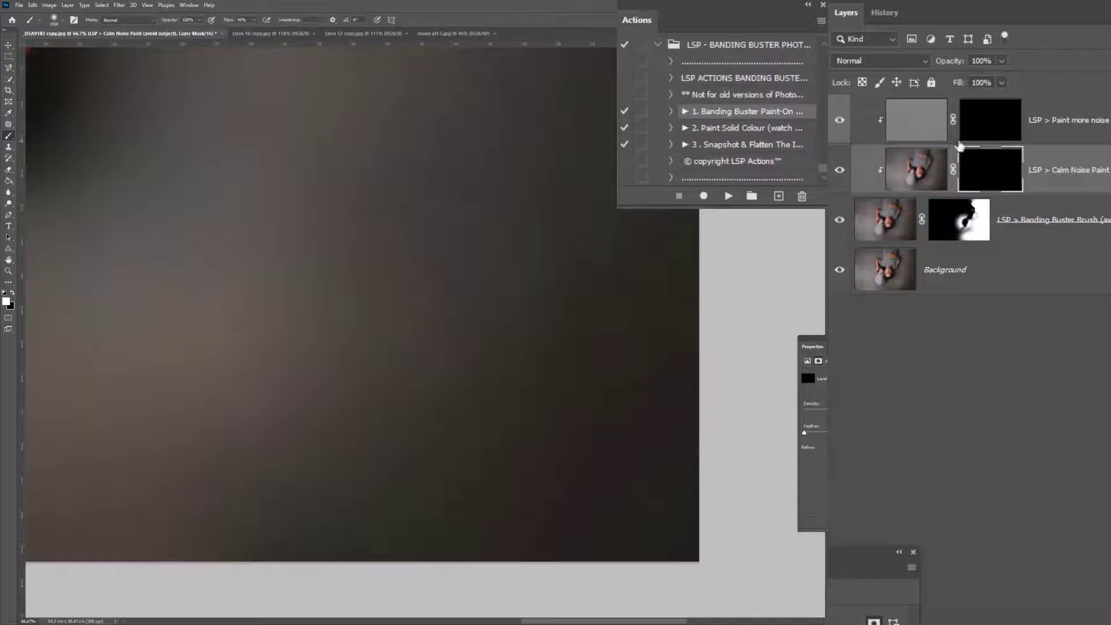
# Paint white over the dark lower corner on the Paint more noise and Calm Noise Paint masks, and compare the layers hidden and shown.
pyautogui.click(996, 132)
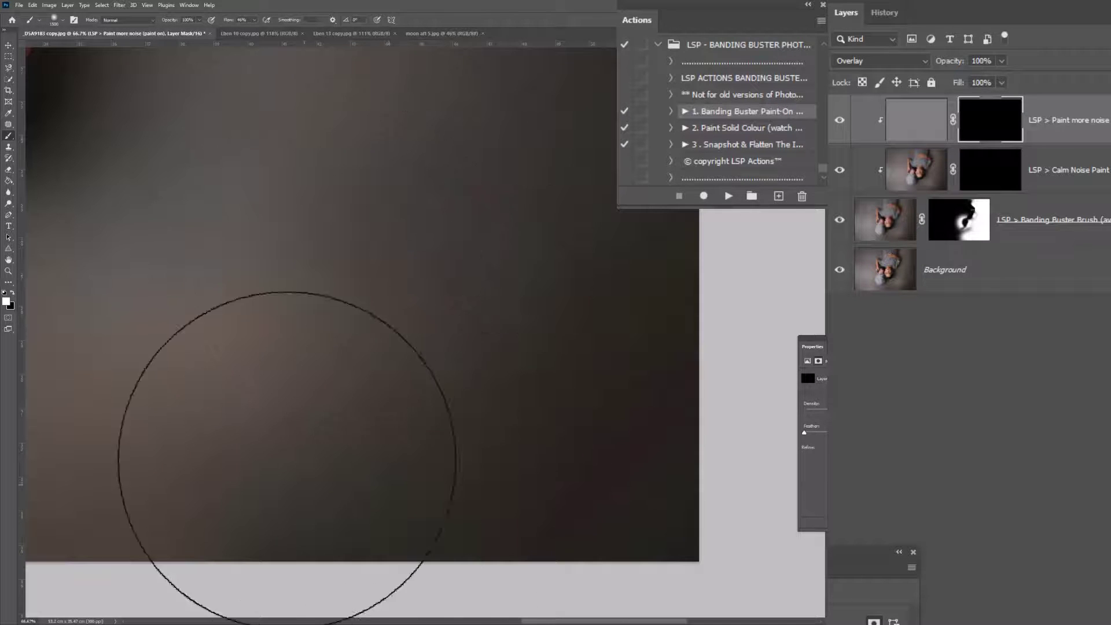
pyautogui.moveTo(287, 459); pyautogui.dragTo(619, 196)
pyautogui.click(975, 187)
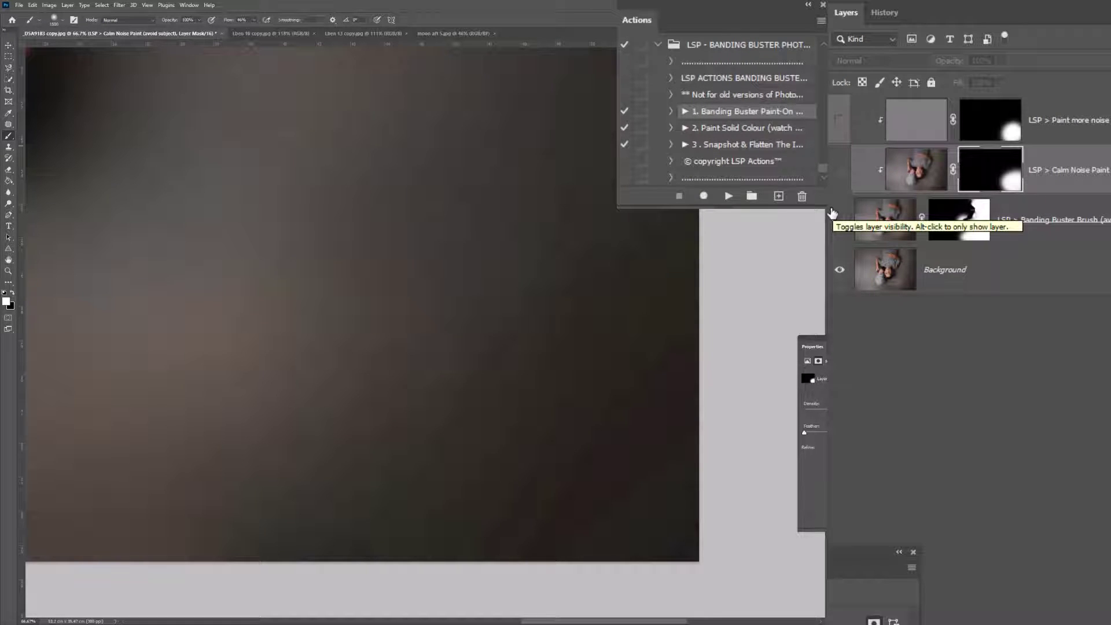
pyautogui.moveTo(838, 219); pyautogui.dragTo(841, 119)
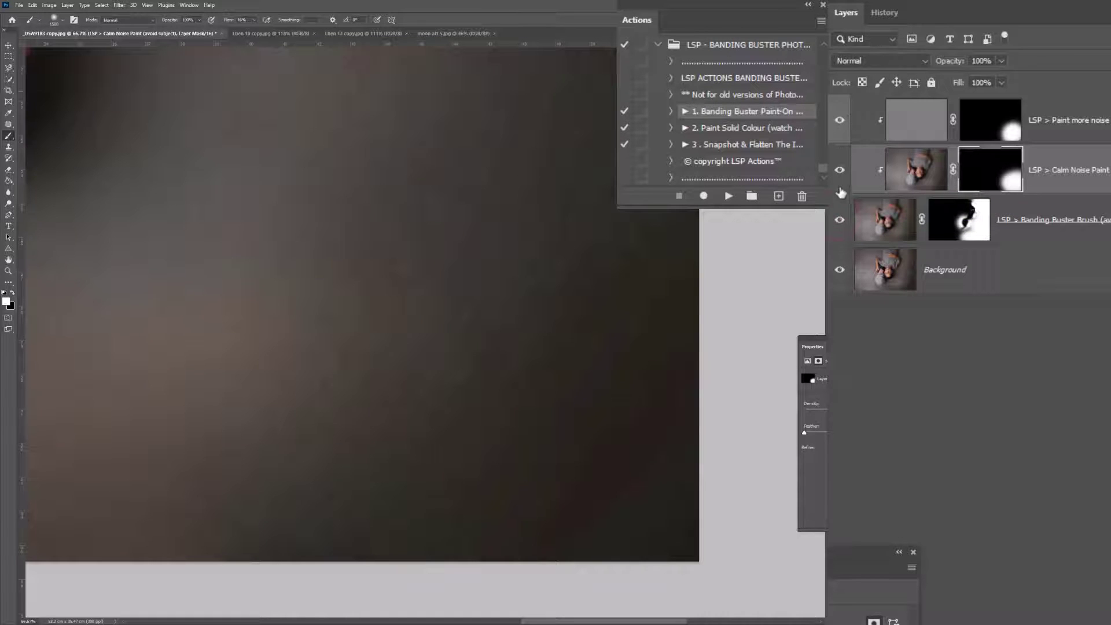
# Run the 1. Banding Buster Paint-On action again from the Banding Buster Brush layer to add a second set of layers.
pyautogui.click(949, 218)
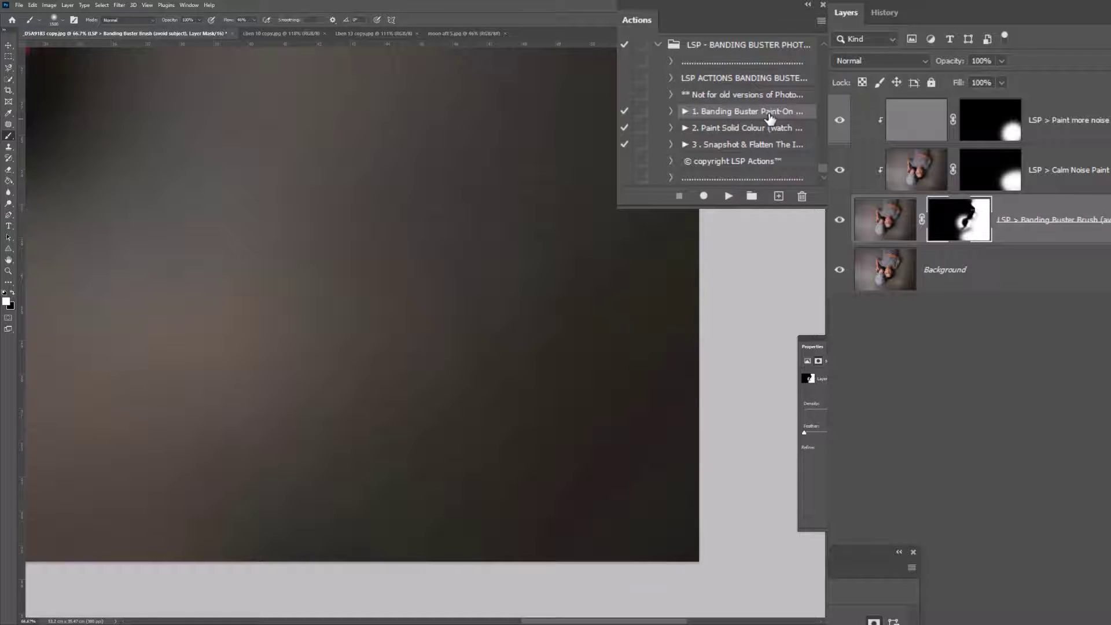
pyautogui.click(717, 132)
pyautogui.click(718, 115)
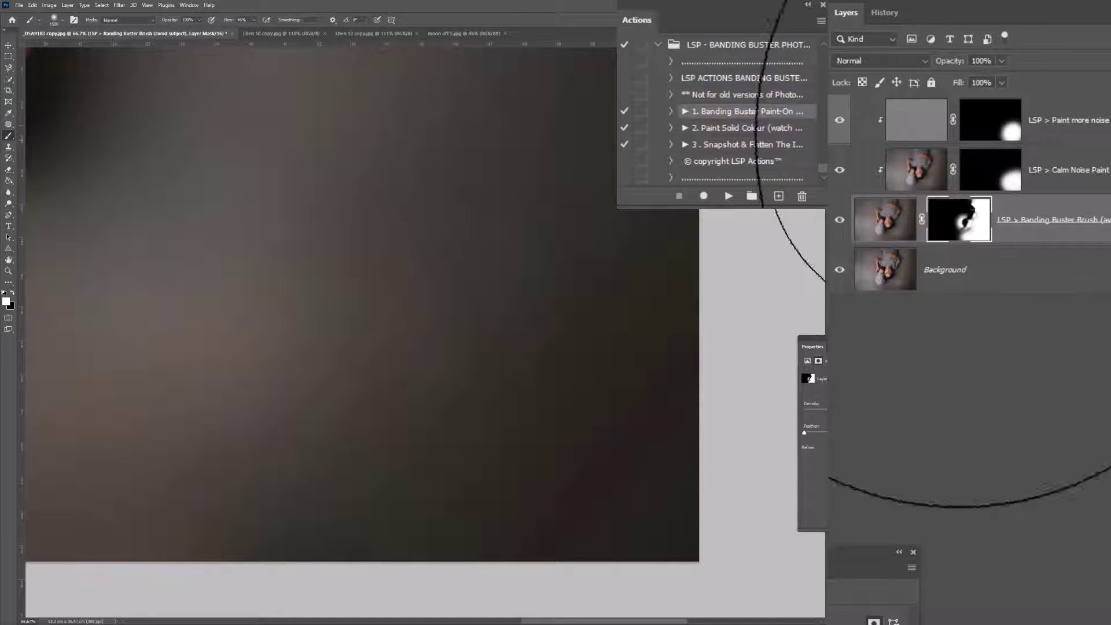
pyautogui.click(735, 201)
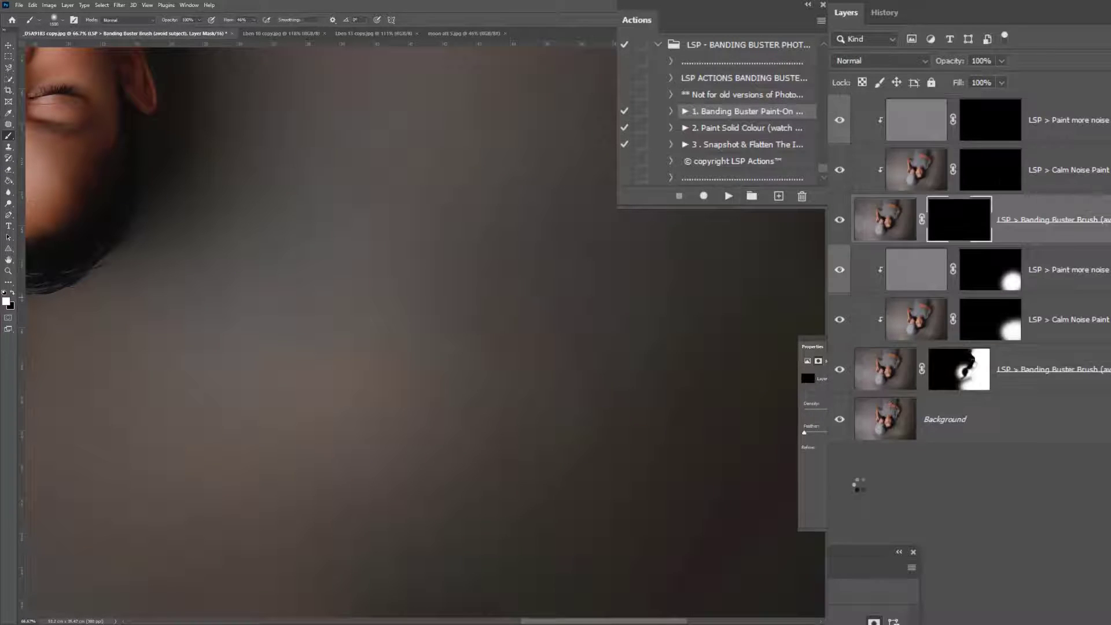
# Paint white on the new Banding Buster Brush mask over the dark lower corner and the backdrop above it.
pyautogui.press('z')
pyautogui.keyDown('alt'); pyautogui.click(725, 281); pyautogui.keyUp('alt')
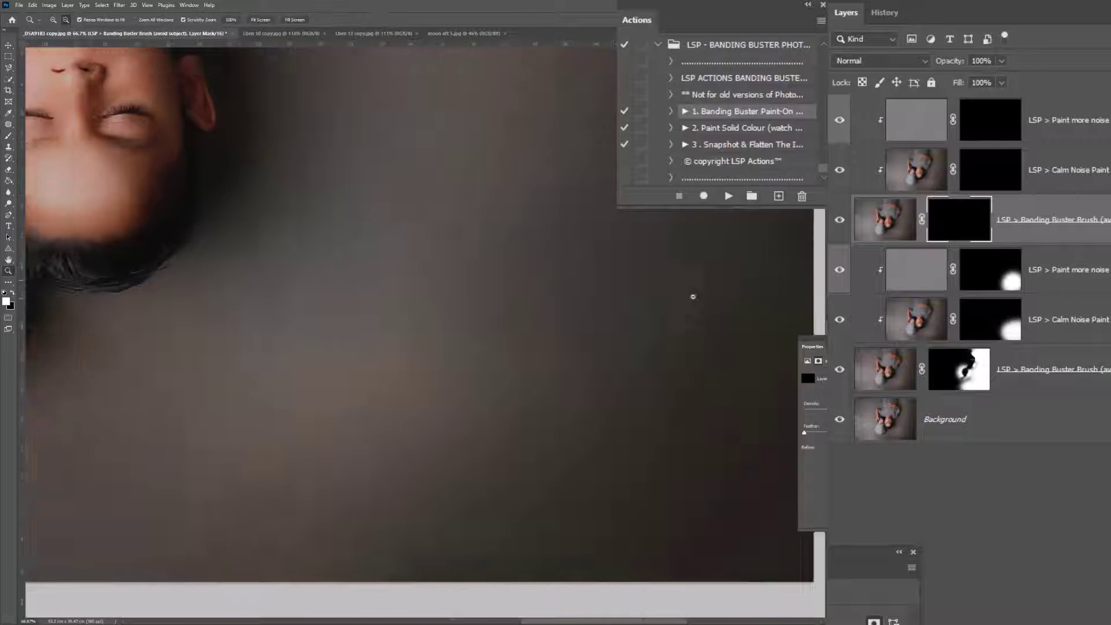
pyautogui.moveTo(662, 318); pyautogui.dragTo(541, 303)
pyautogui.press('b')
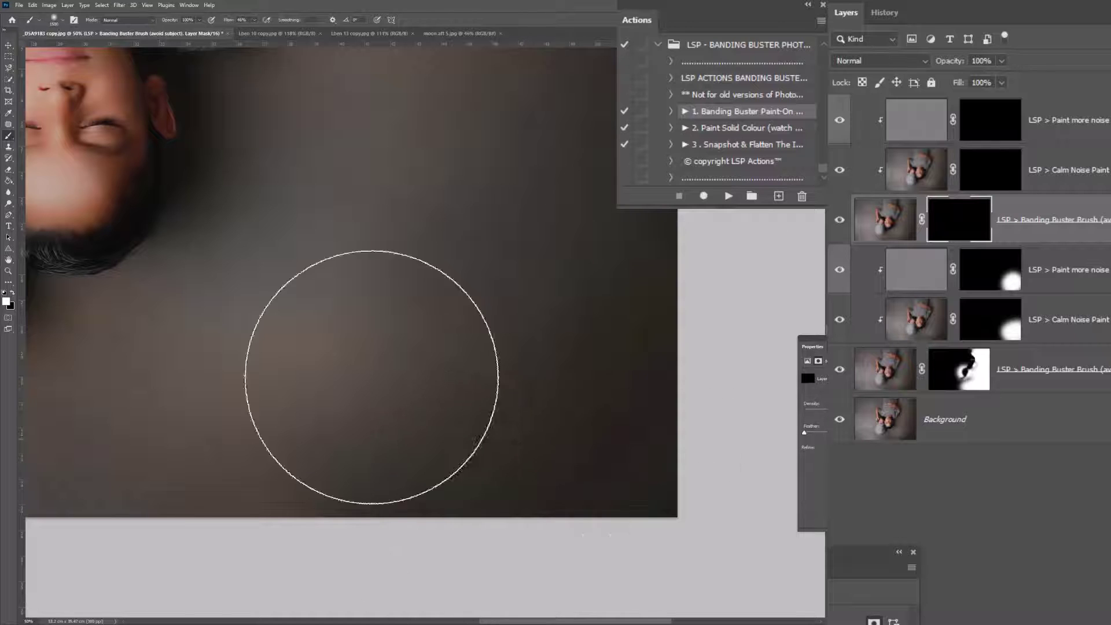
pyautogui.moveTo(517, 373); pyautogui.dragTo(504, 373)
pyautogui.scroll(4, 486, 373)
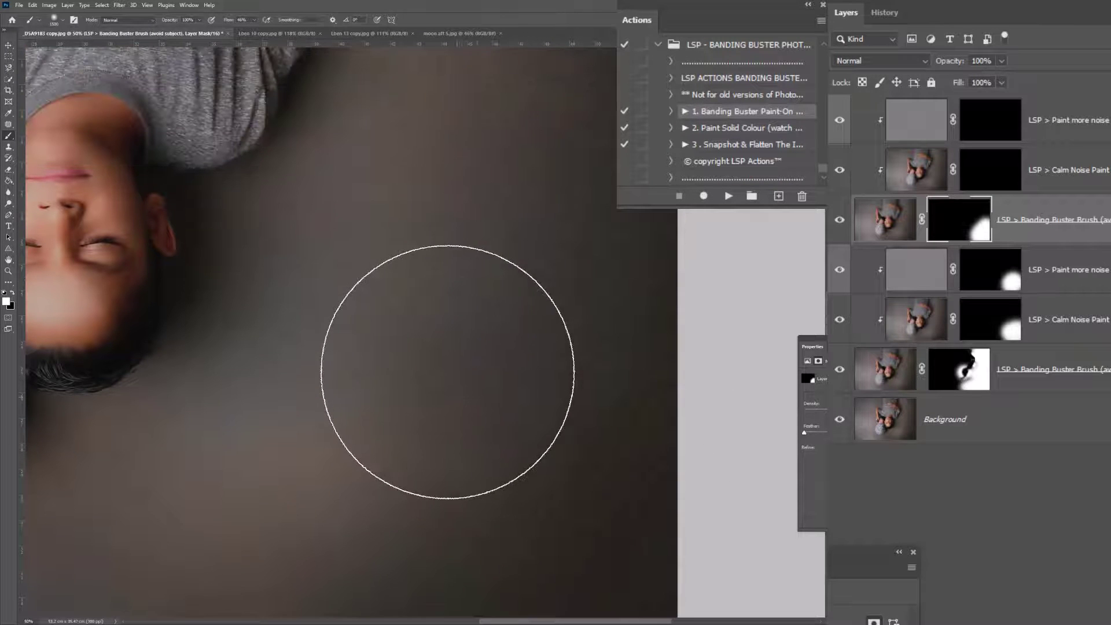
pyautogui.scroll(-1, 500, 479)
pyautogui.scroll(-1, 501, 478)
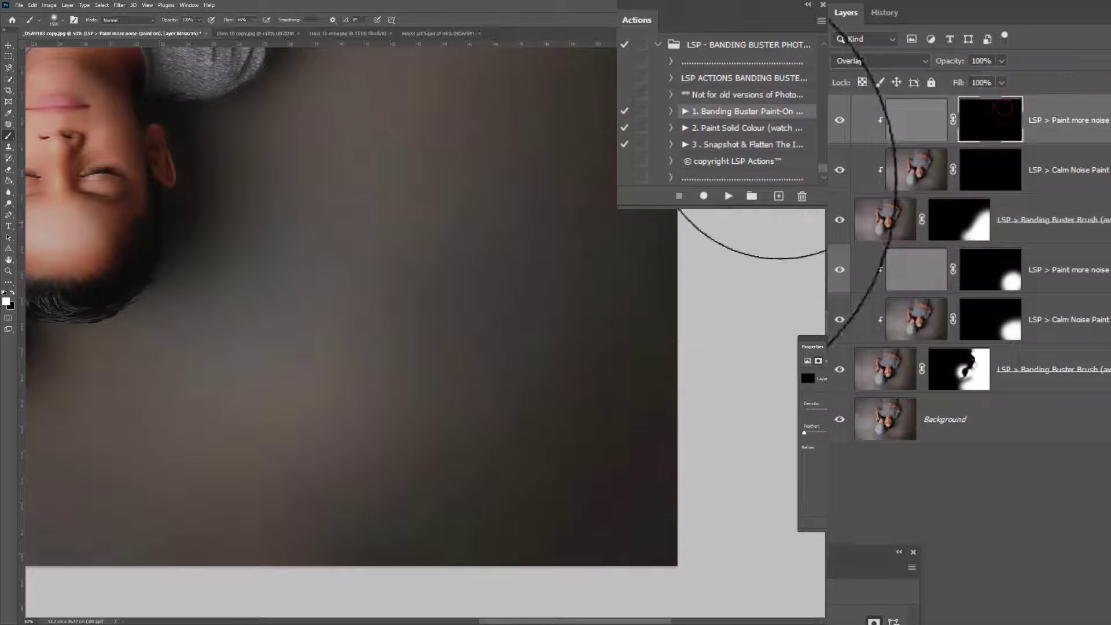
# Paint white over the dark corner on the upper Paint more noise mask, and hide that layer after comparing the effect.
pyautogui.click(1007, 115)
pyautogui.moveTo(517, 397)
pyautogui.mouseDown()
pyautogui.moveTo(594, 508)
pyautogui.moveTo(632, 493)
pyautogui.mouseUp()
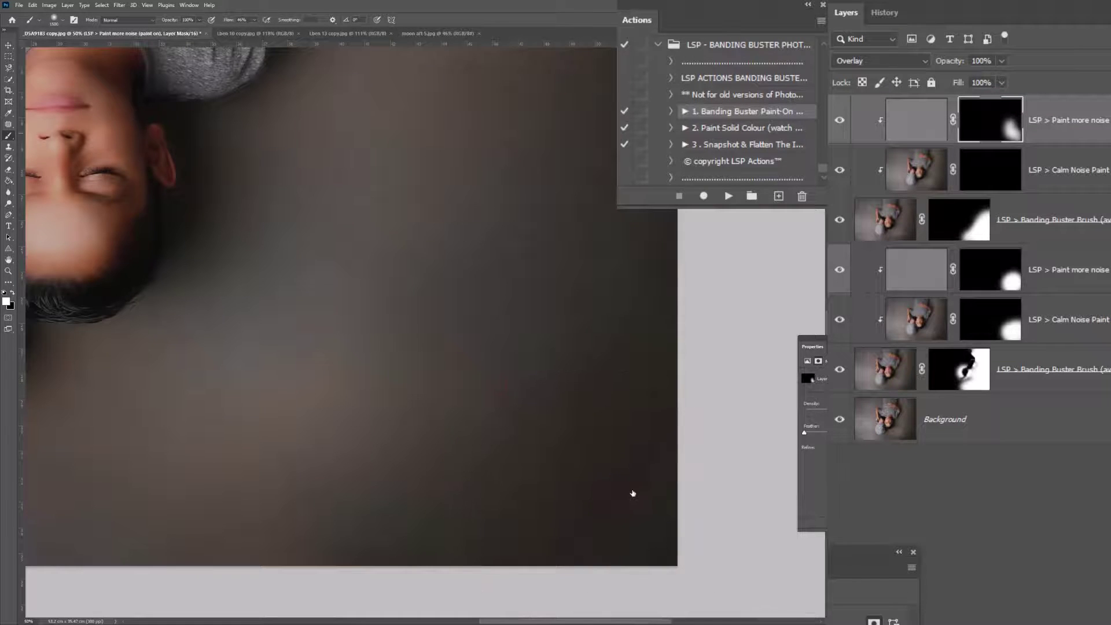
pyautogui.moveTo(835, 373); pyautogui.dragTo(838, 137)
pyautogui.click(840, 122)
pyautogui.moveTo(835, 377); pyautogui.dragTo(839, 169)
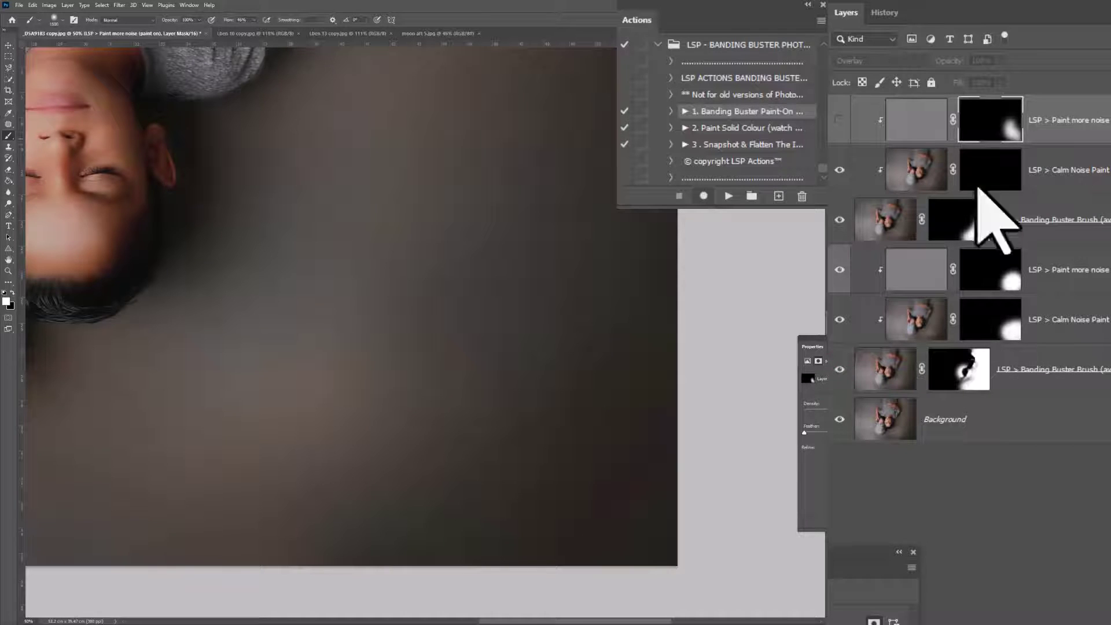
# Run the 2. Paint Solid Colour action with a brown-grey fill and target the Paint Solid Colour layer's mask.
pyautogui.click(741, 129)
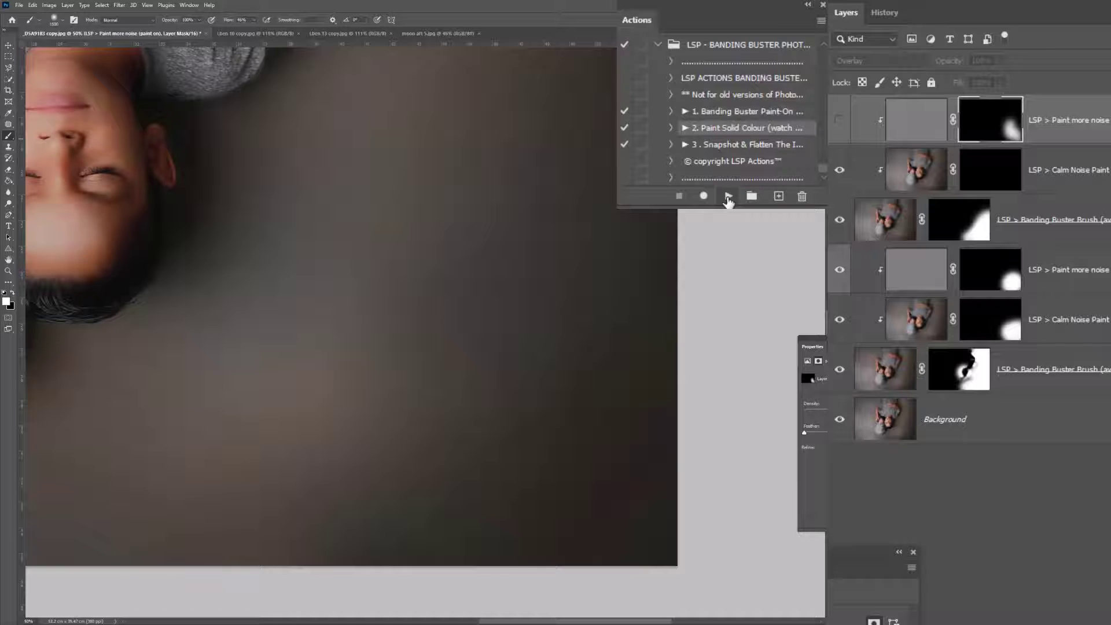
pyautogui.click(728, 197)
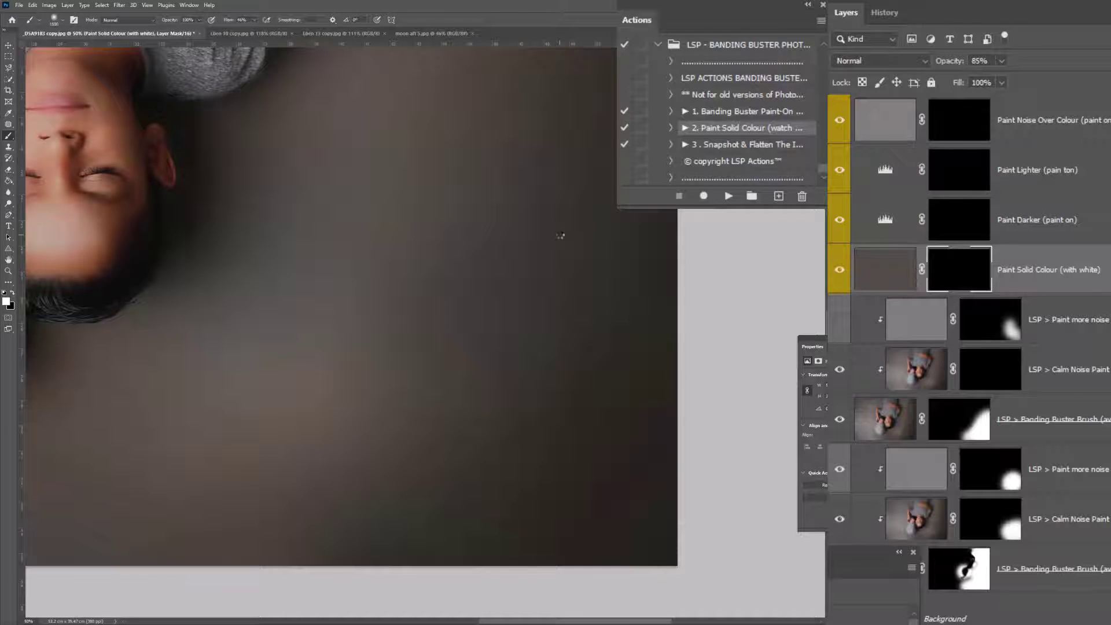
pyautogui.click(966, 279)
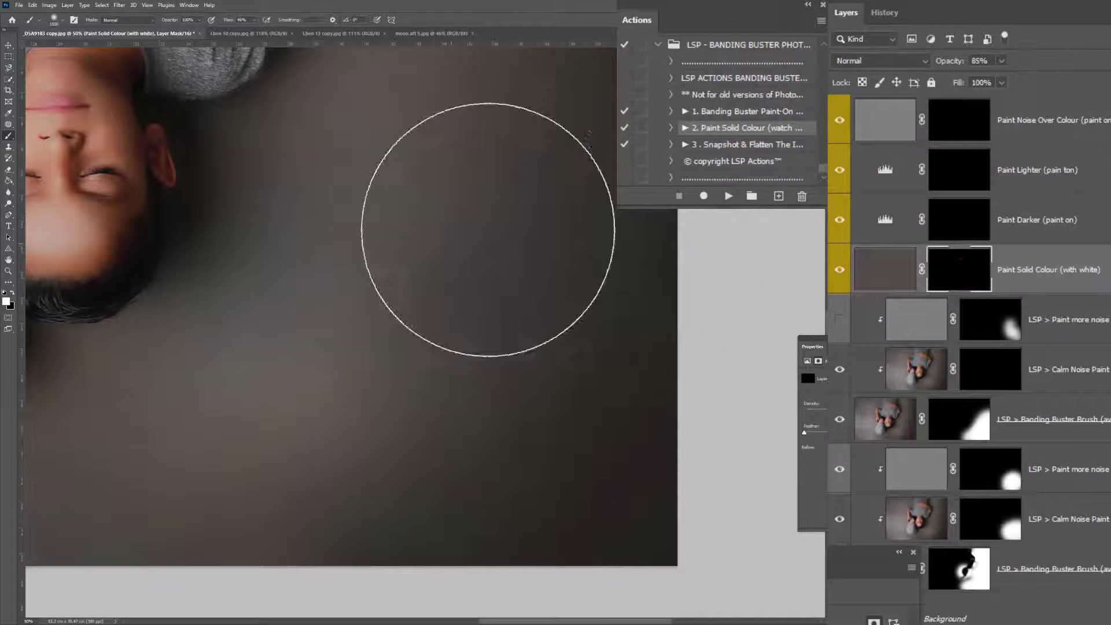
# Set a very large soft brush and paint white on the Paint Solid Colour mask over the backdrop's dark lower corner.
pyautogui.rightClick(423, 243)
pyautogui.moveTo(517, 257); pyautogui.dragTo(519, 259)
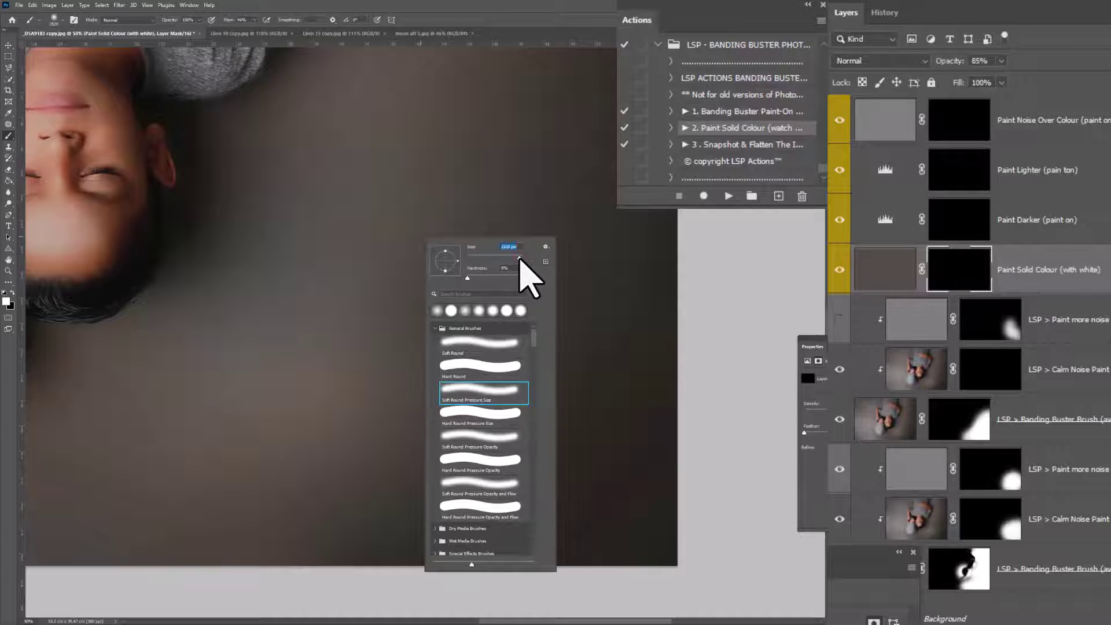
pyautogui.click(516, 259)
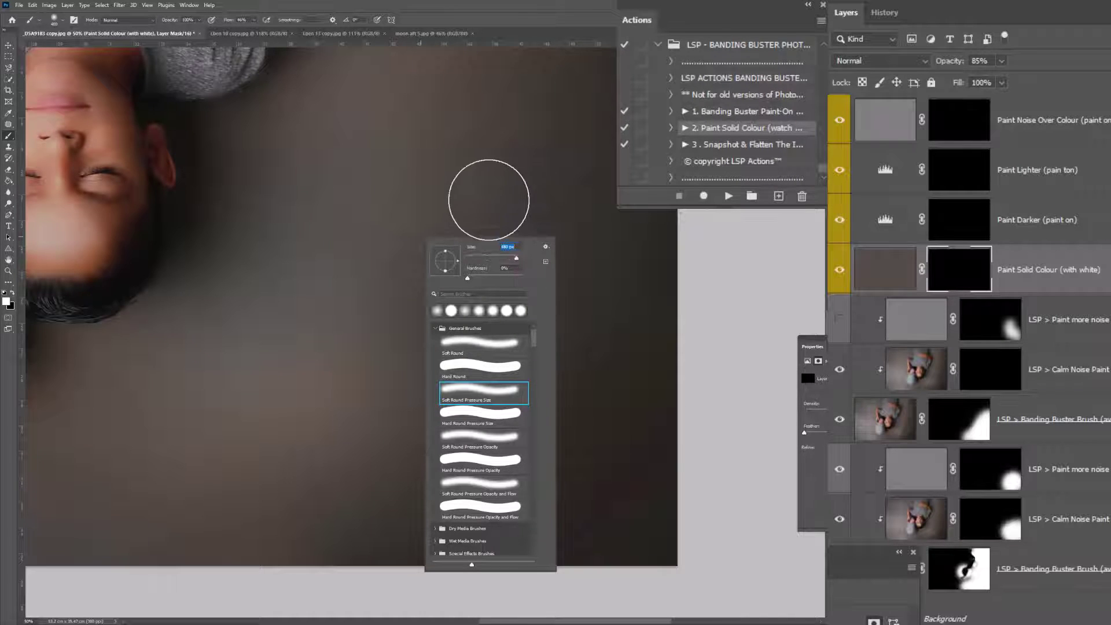
pyautogui.click(489, 199)
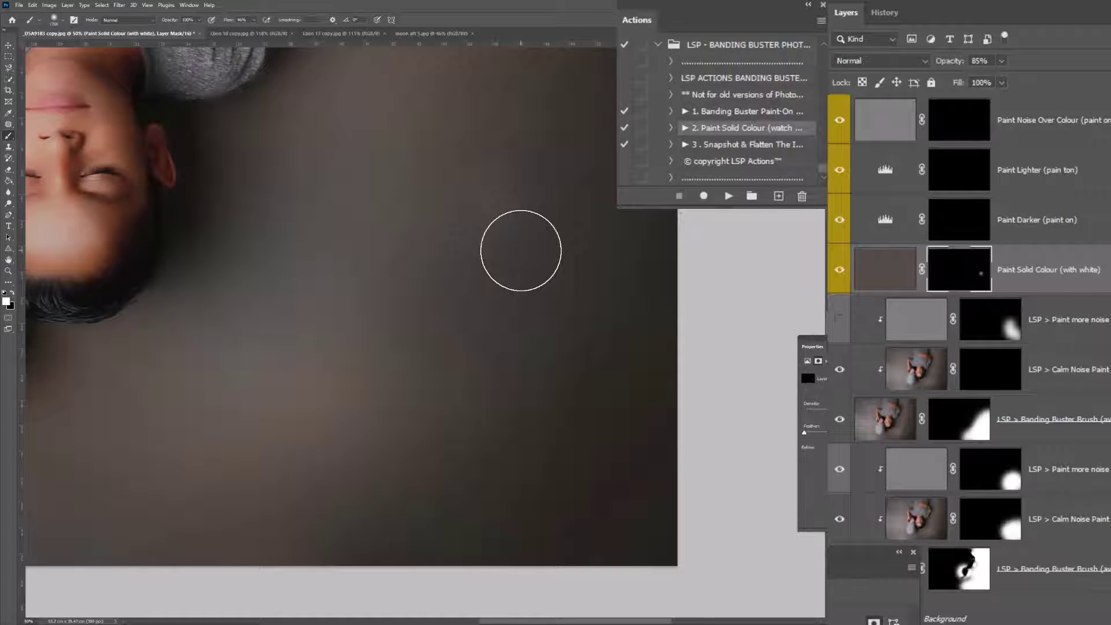
pyautogui.press(']')
pyautogui.press(']')
pyautogui.press(']')
pyautogui.press(']')
pyautogui.press(']')
pyautogui.press(']')
pyautogui.press(']')
pyautogui.press(']')
pyautogui.moveTo(521, 251)
pyautogui.mouseDown()
pyautogui.moveTo(478, 378)
pyautogui.moveTo(549, 448)
pyautogui.moveTo(594, 472)
pyautogui.moveTo(519, 372)
pyautogui.moveTo(368, 419)
pyautogui.moveTo(399, 332)
pyautogui.moveTo(470, 299)
pyautogui.mouseUp()
# Extend the solid colour in white up the backdrop beside the boy's sleeve and forearm, along the photo's edge.
pyautogui.scroll(1, 526, 297)
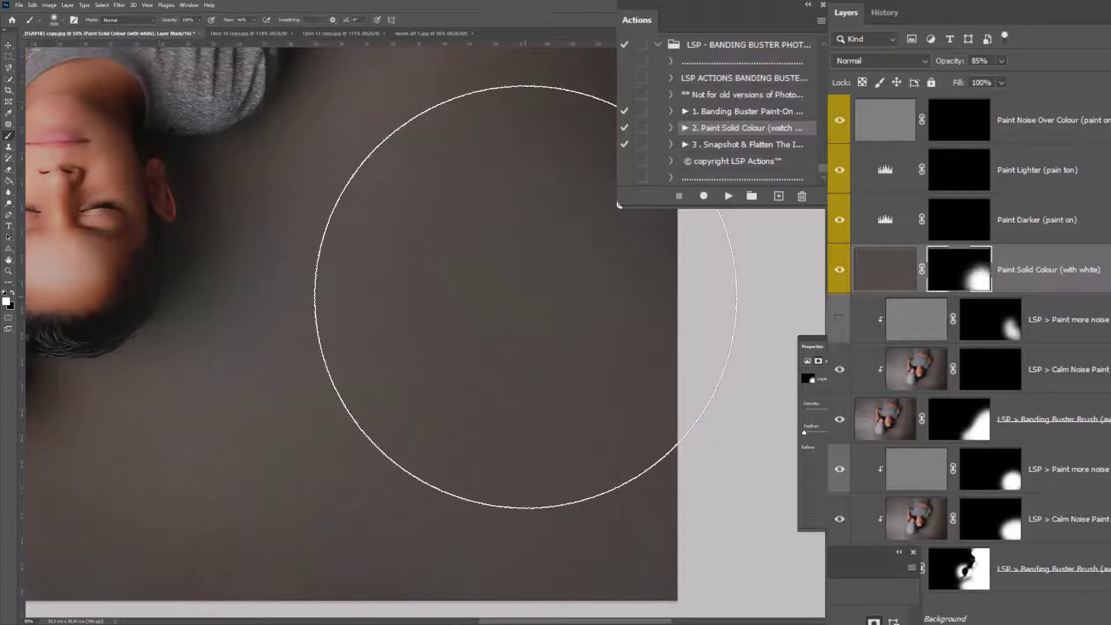
pyautogui.scroll(5, 510, 289)
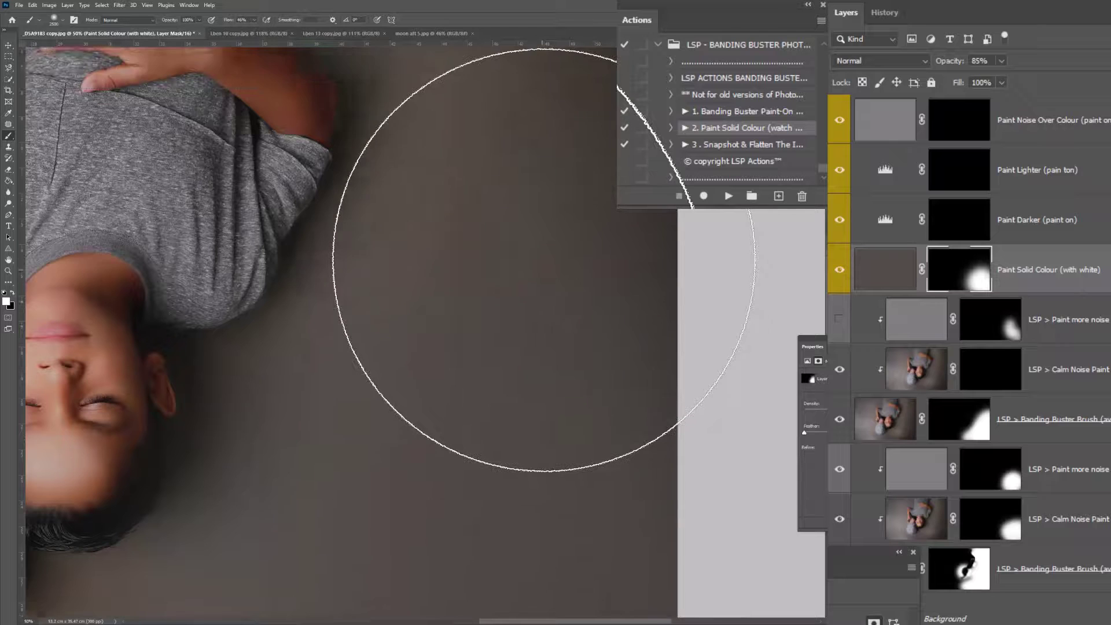
pyautogui.scroll(4, 544, 259)
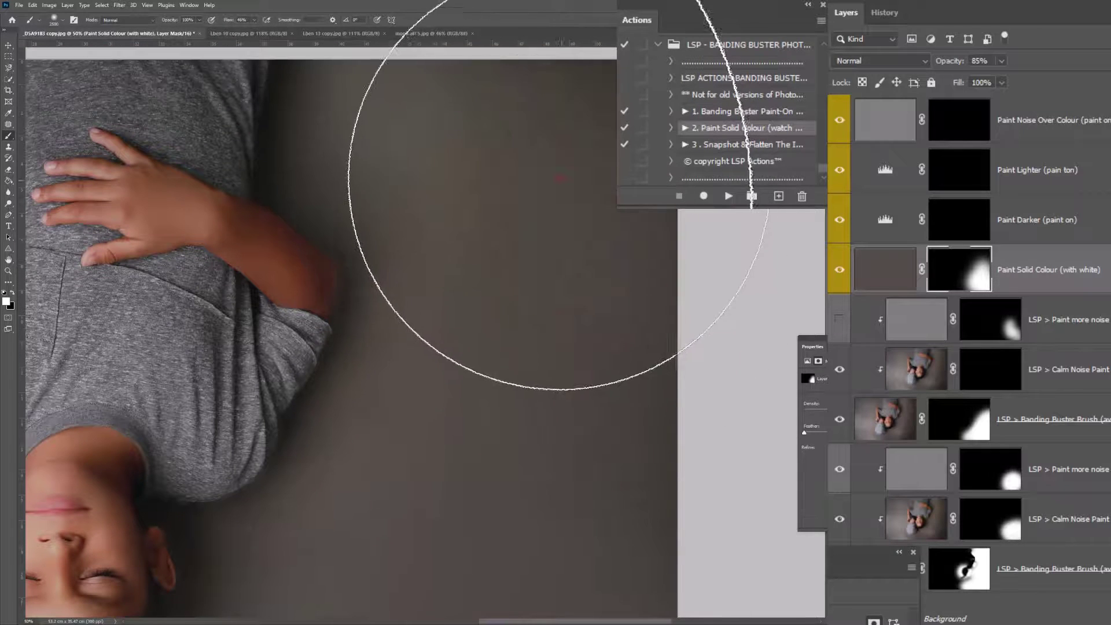
pyautogui.moveTo(559, 178)
pyautogui.mouseDown()
pyautogui.moveTo(537, 136)
pyautogui.moveTo(596, 332)
pyautogui.mouseUp()
pyautogui.scroll(-2, 596, 332)
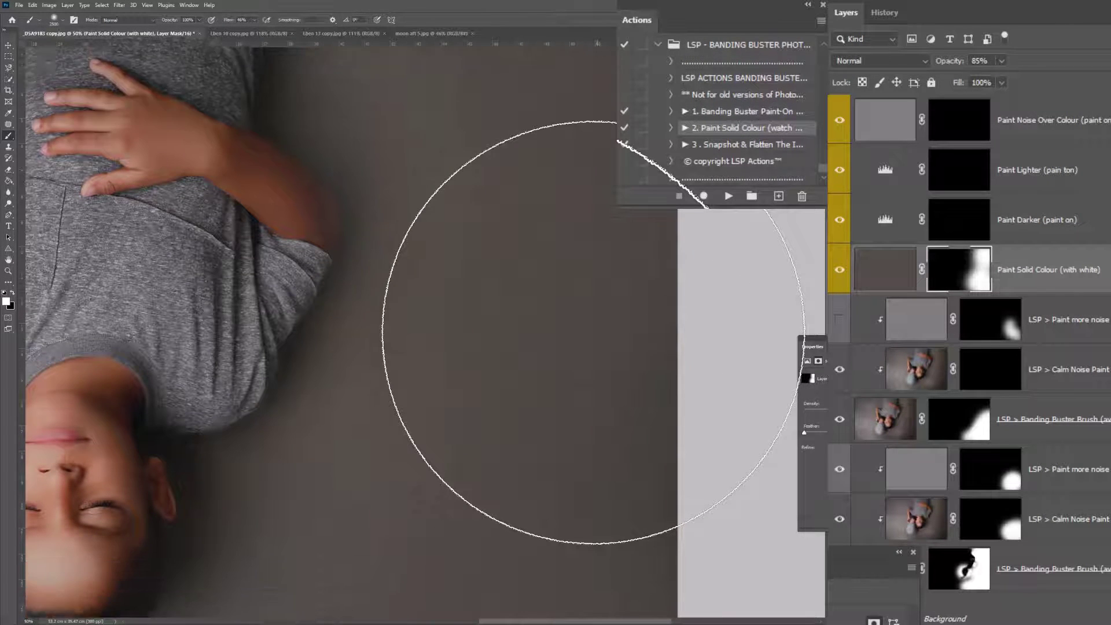
pyautogui.scroll(-8, 594, 332)
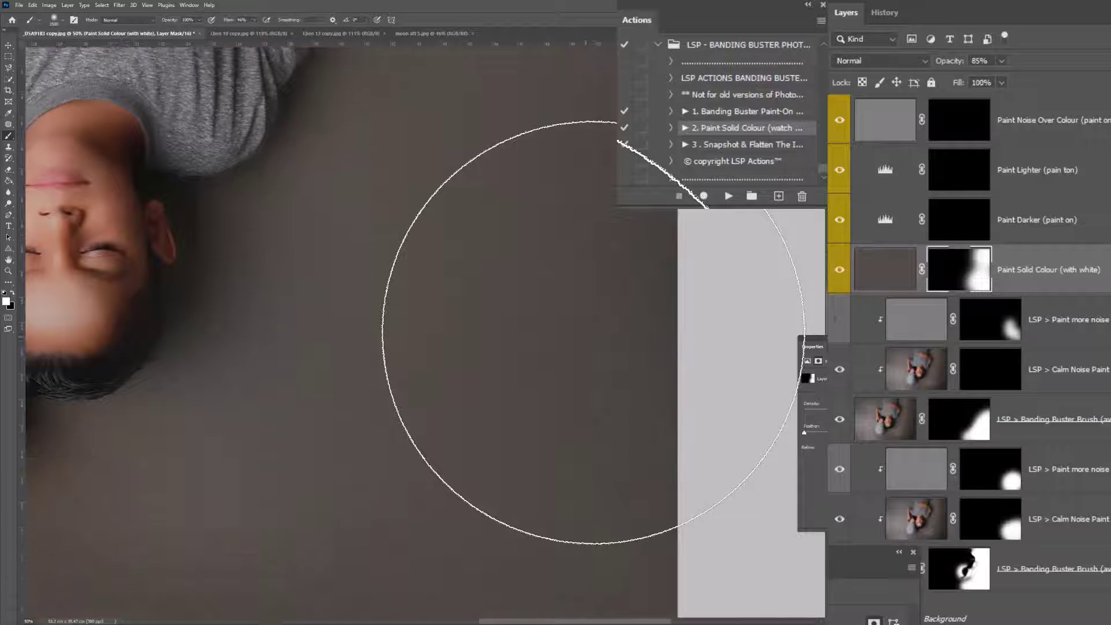
pyautogui.scroll(-3, 594, 333)
# Paint white on the Paint Darker mask to darken the solid-coloured backdrop from the lower corner up past the boy's forearm.
pyautogui.click(973, 215)
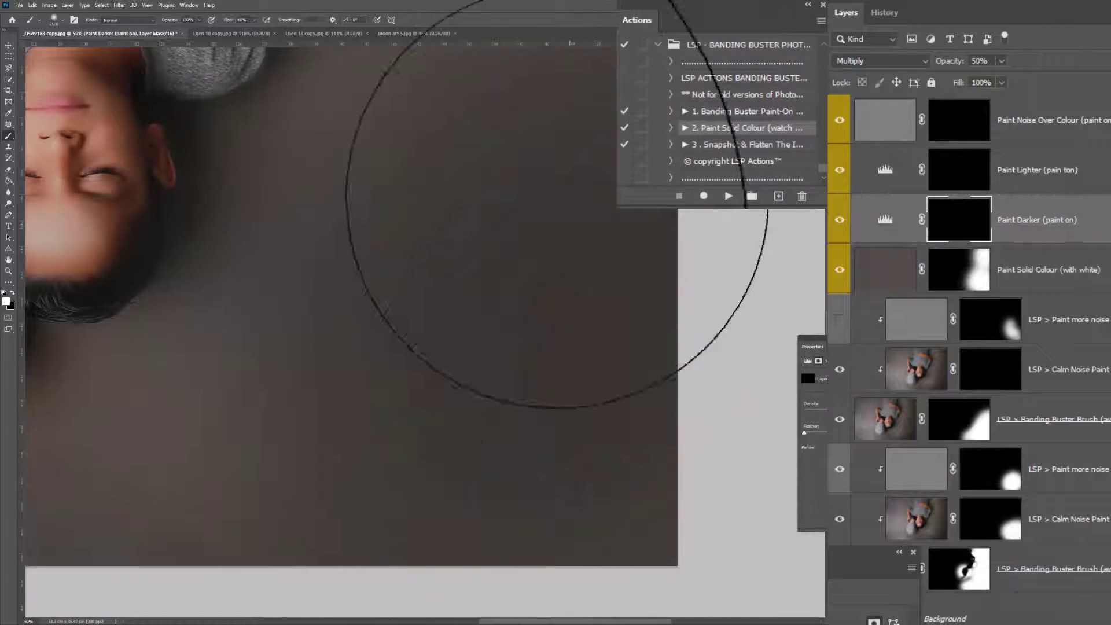
pyautogui.click(556, 198)
pyautogui.scroll(6, 556, 198)
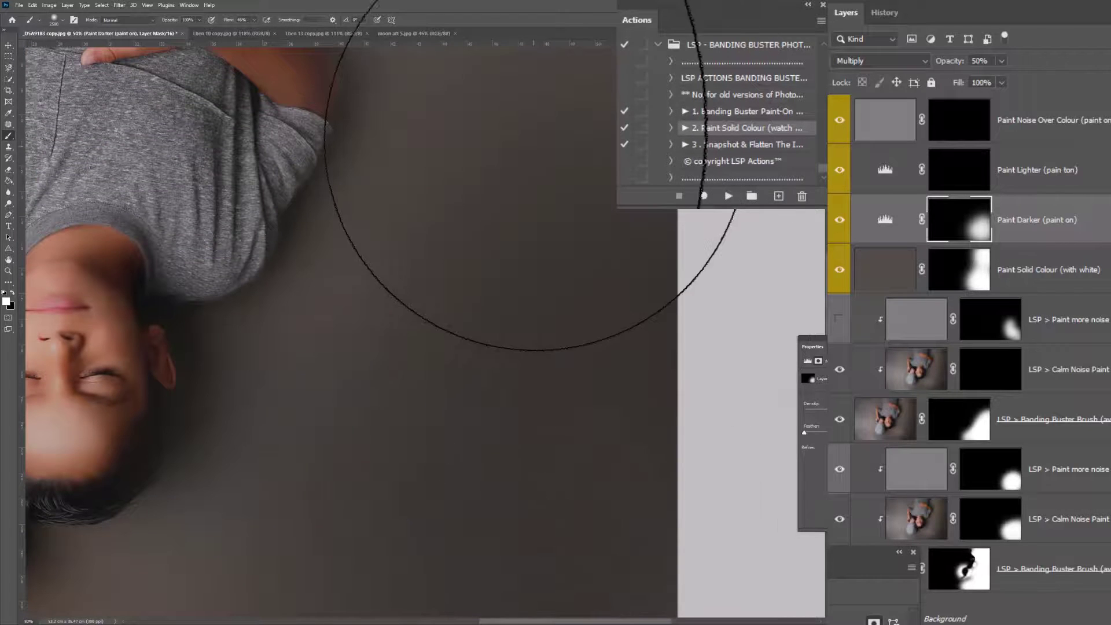
pyautogui.scroll(4, 496, 285)
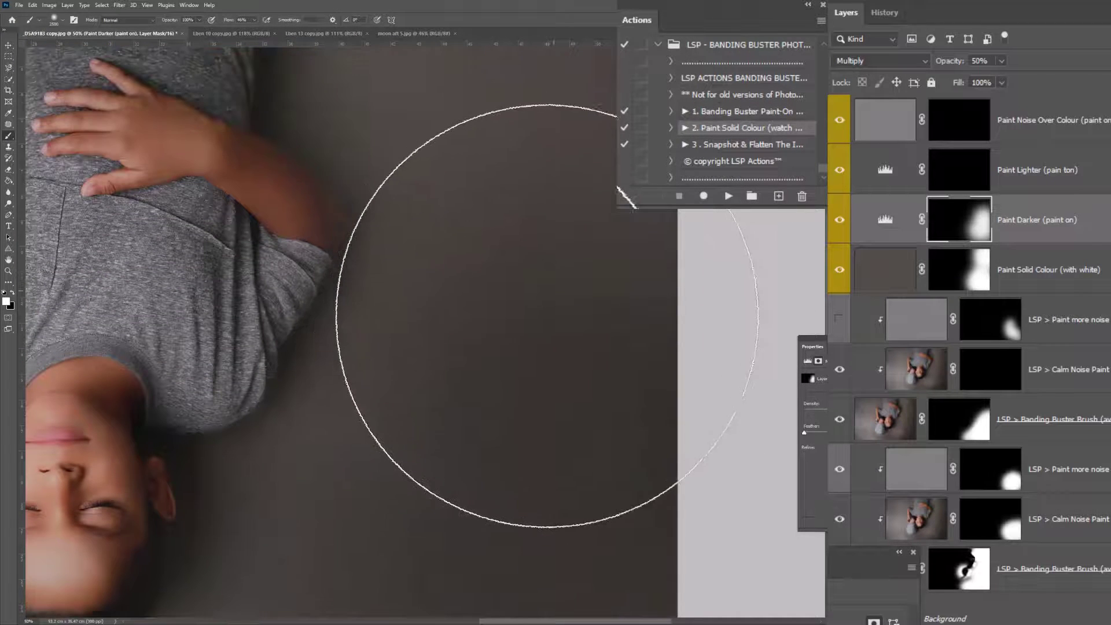
pyautogui.scroll(1, 548, 316)
pyautogui.click(543, 177)
pyautogui.scroll(2, 536, 178)
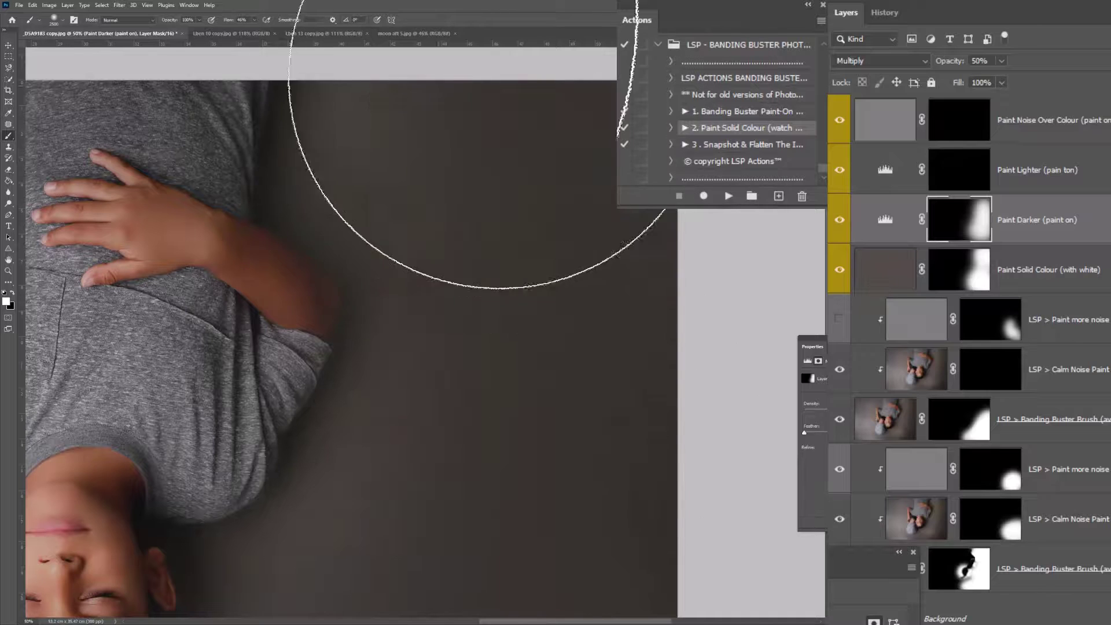
pyautogui.scroll(-4, 593, 266)
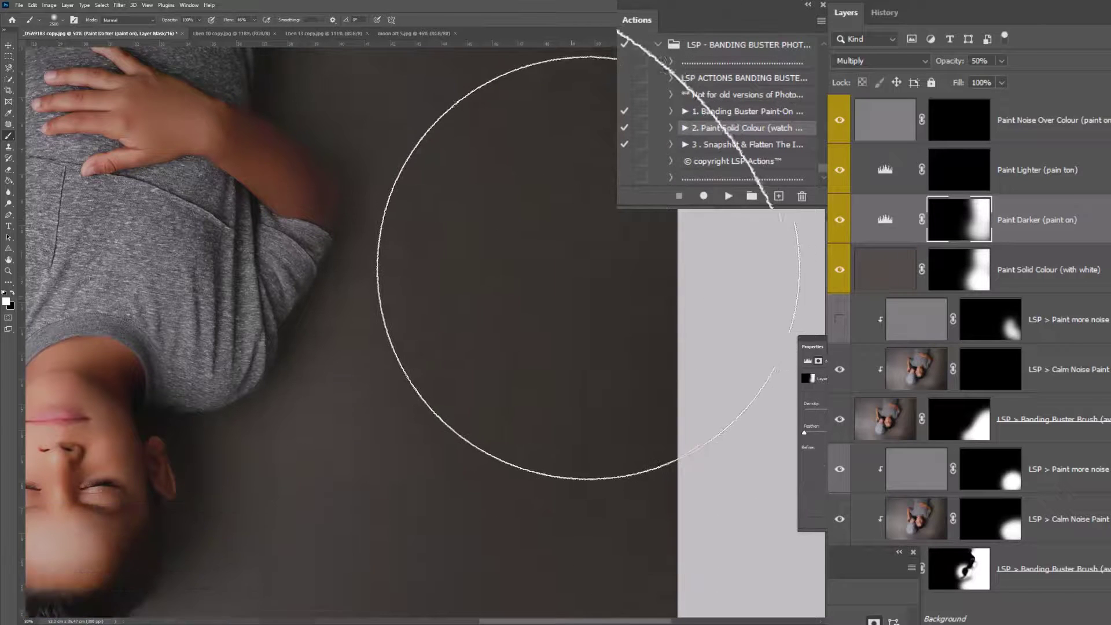
pyautogui.scroll(-3, 589, 268)
pyautogui.scroll(-3, 498, 328)
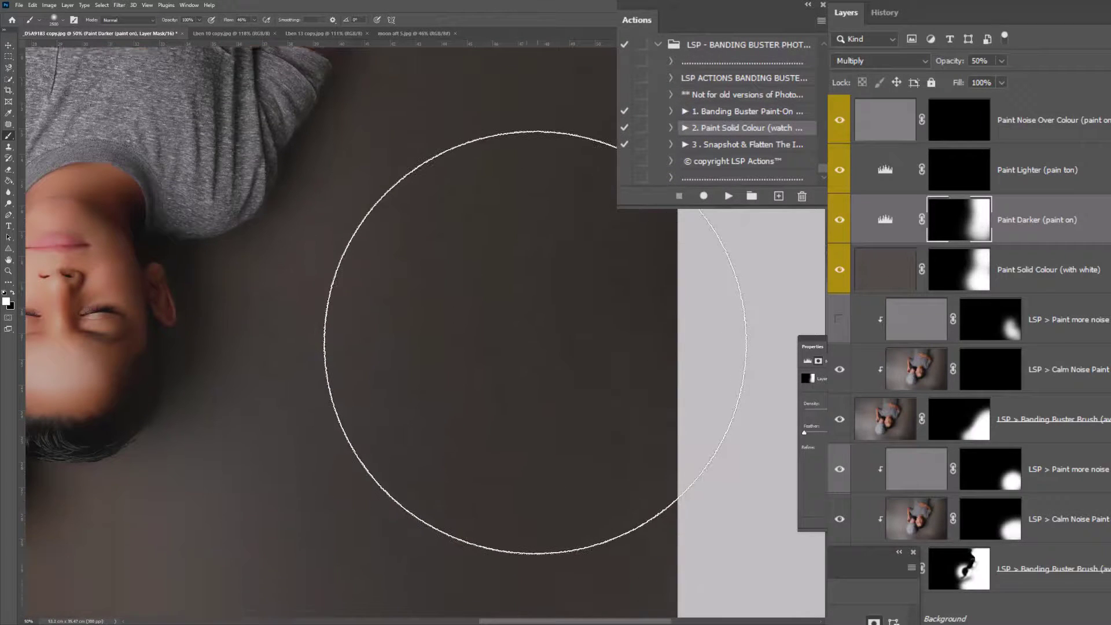
pyautogui.scroll(-5, 536, 343)
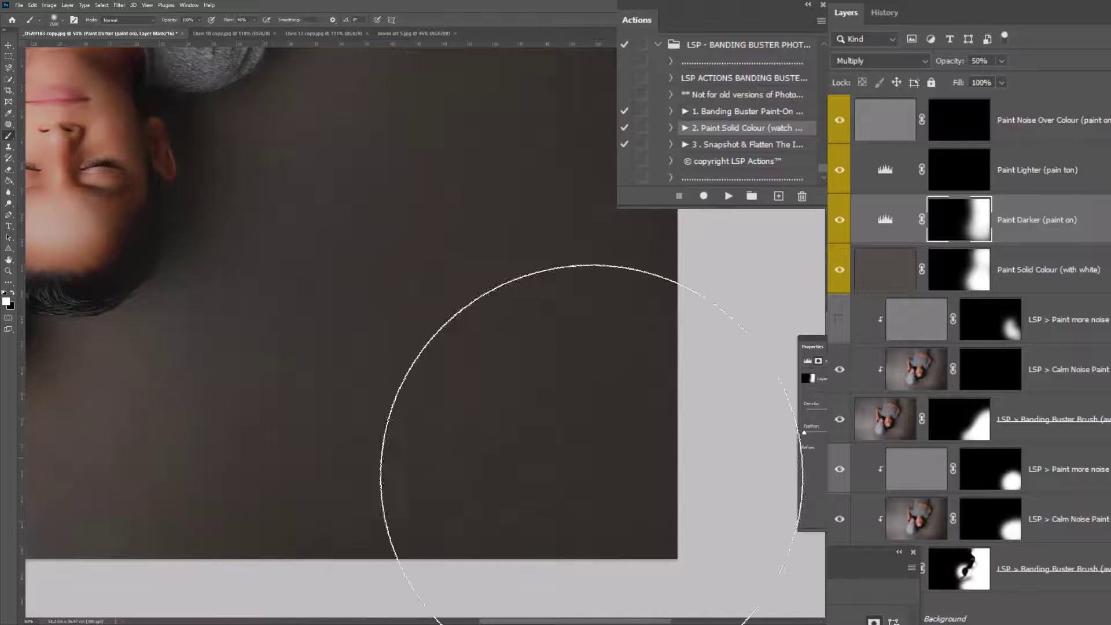
# Extend the darkening in white on the Paint Darker mask over the remaining backdrop beside the boy's head, sleeve and forearm.
pyautogui.scroll(3, 544, 204)
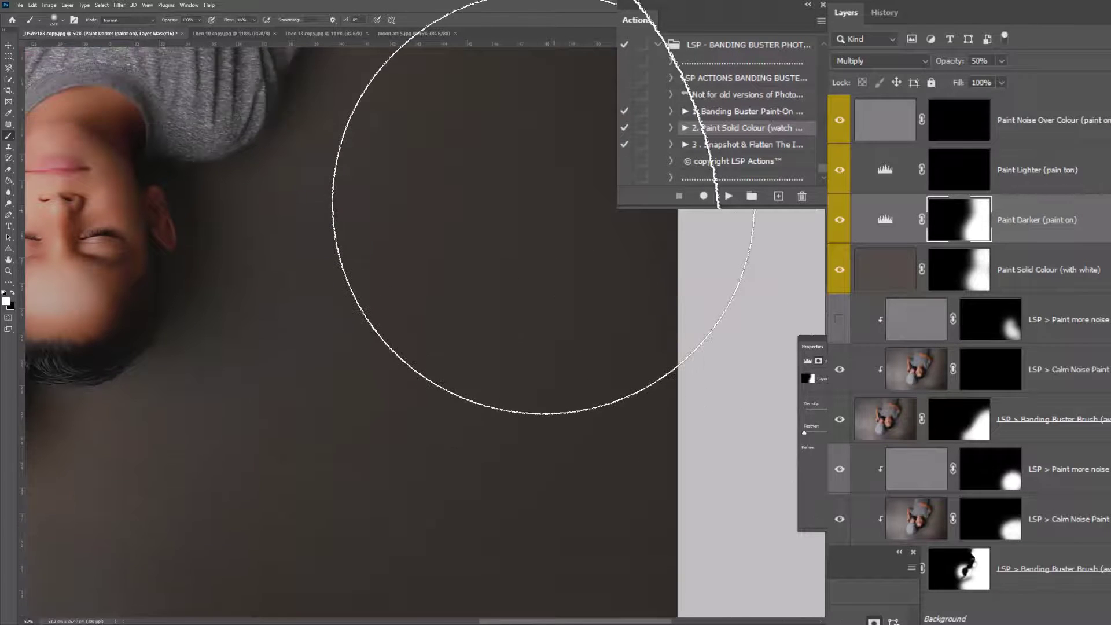
pyautogui.scroll(4, 544, 204)
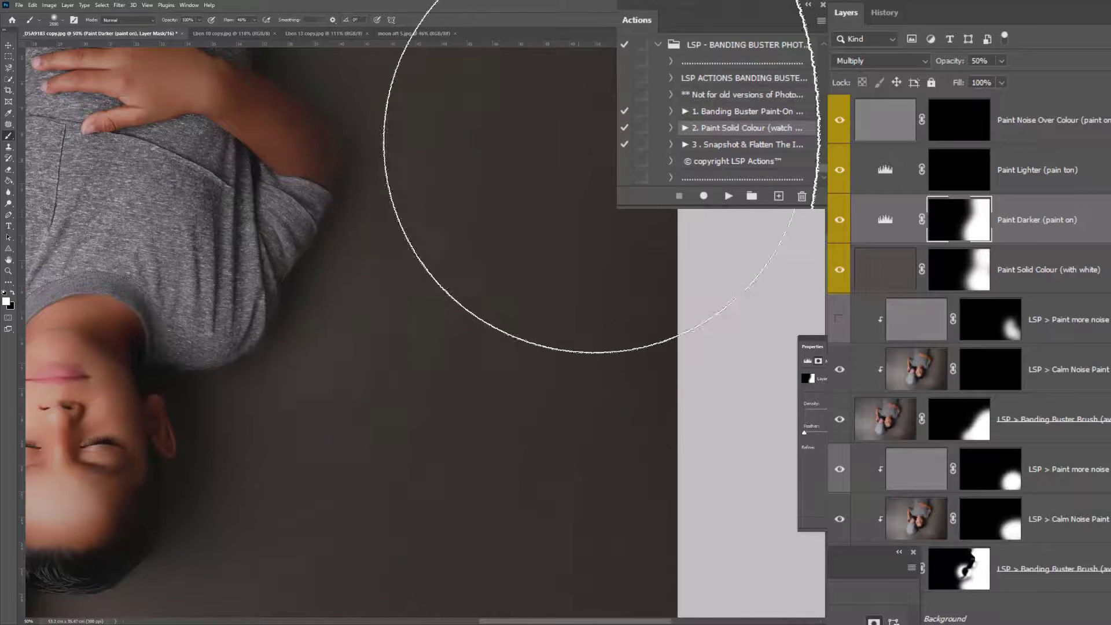
pyautogui.scroll(4, 601, 134)
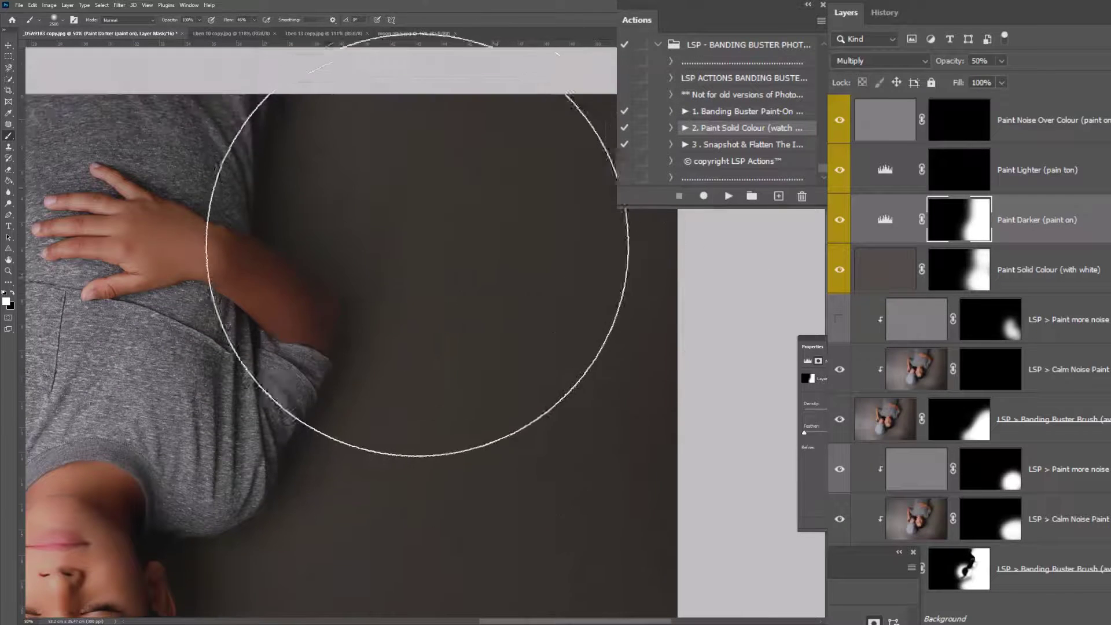
pyautogui.scroll(-2, 538, 260)
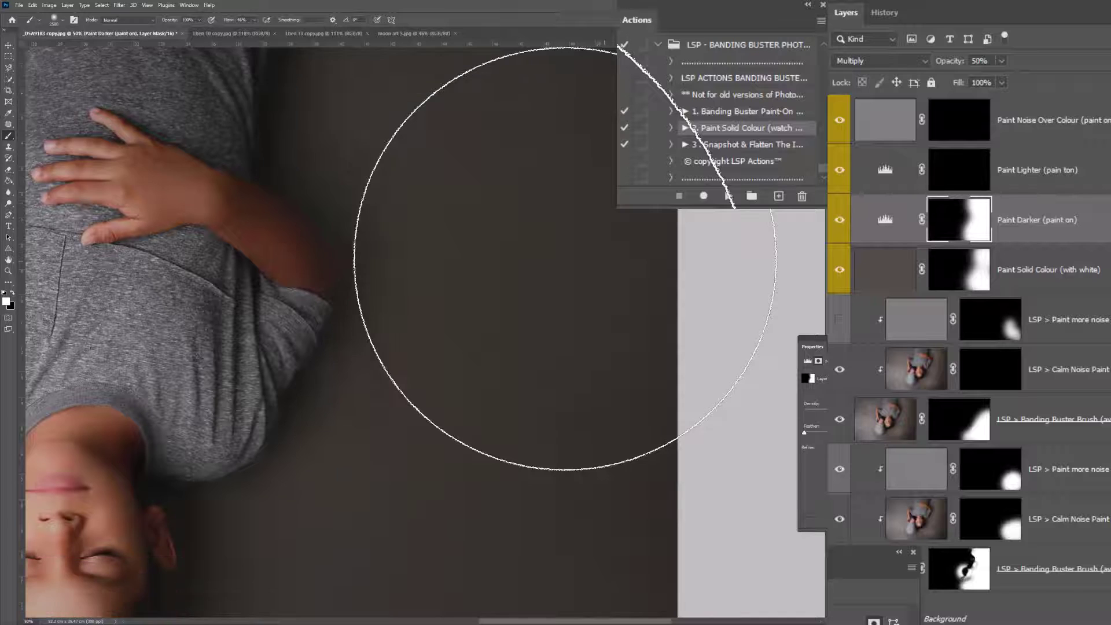
pyautogui.scroll(-4, 566, 258)
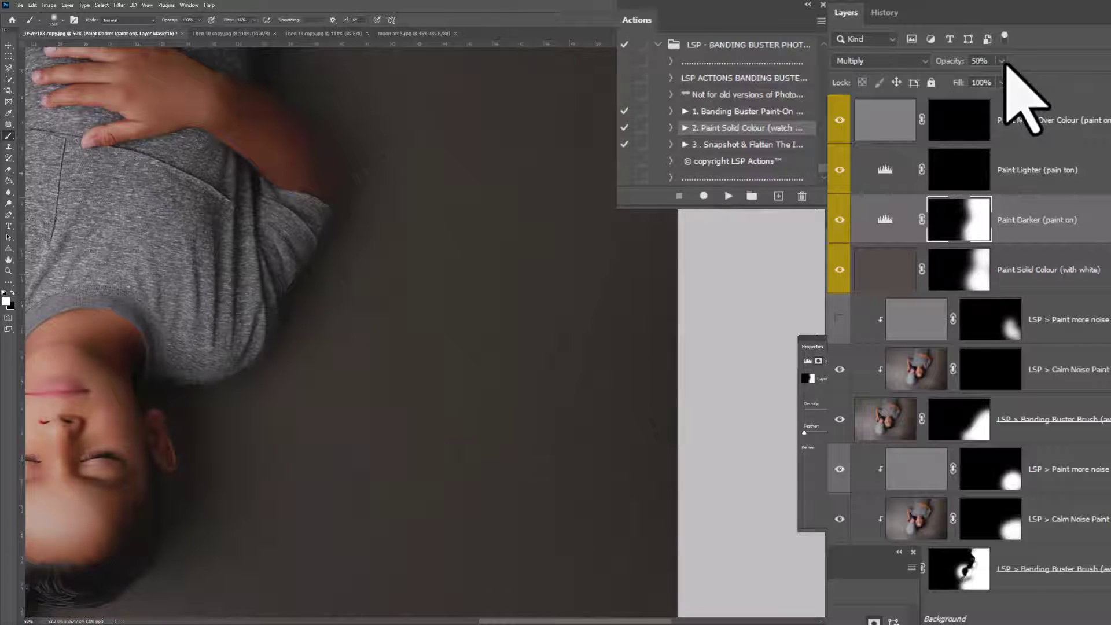
# Try raising the Paint Darker layer's opacity to 100%.
pyautogui.click(1001, 60)
pyautogui.moveTo(992, 79); pyautogui.dragTo(1037, 78)
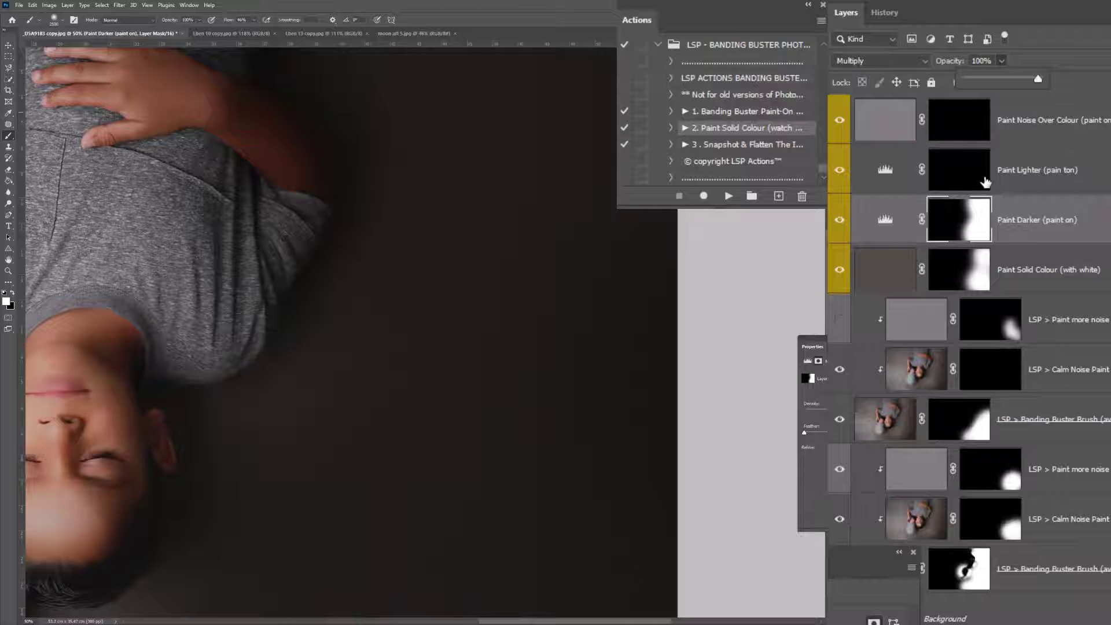
pyautogui.press('Escape')
# Hide the Paint Darker layer and paint white on the Paint Noise Over Colour mask across the solid-coloured backdrop.
pyautogui.click(985, 183)
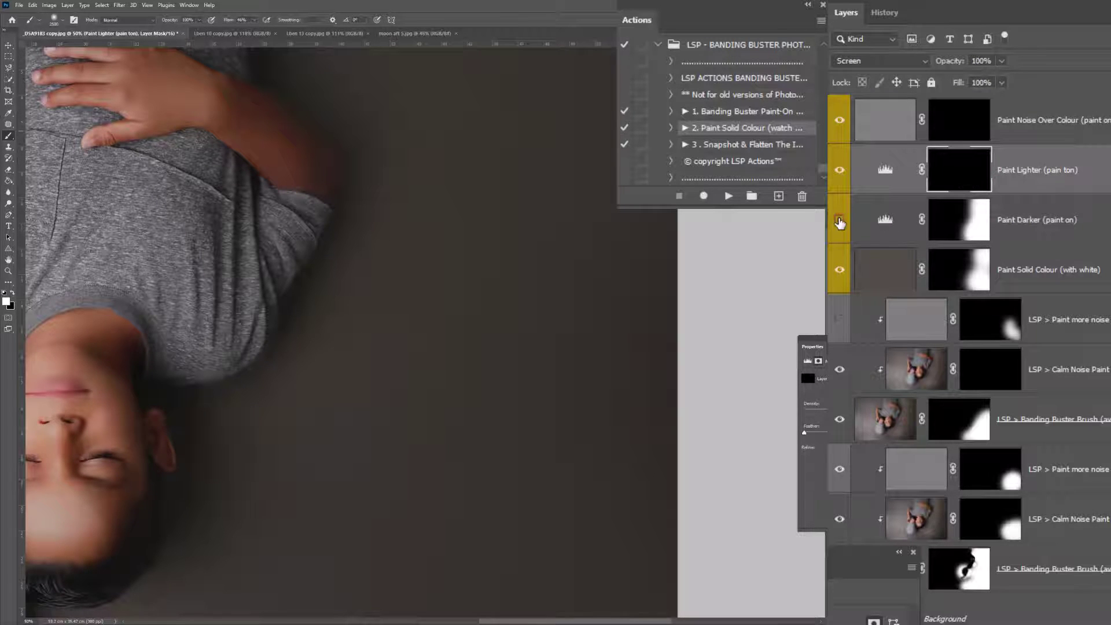
pyautogui.click(839, 221)
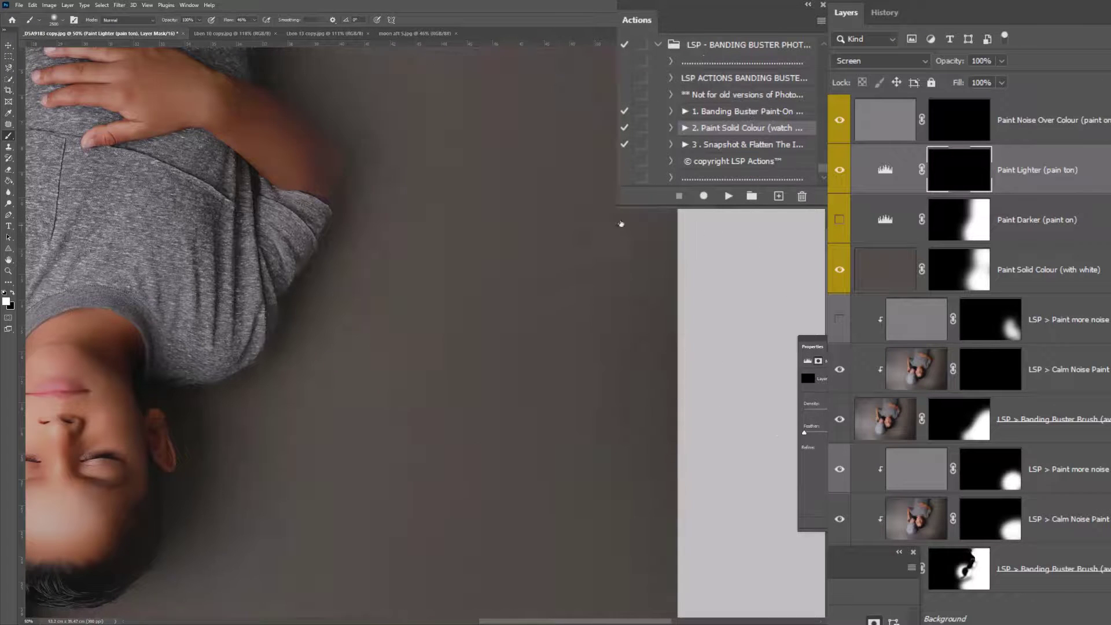
pyautogui.click(976, 125)
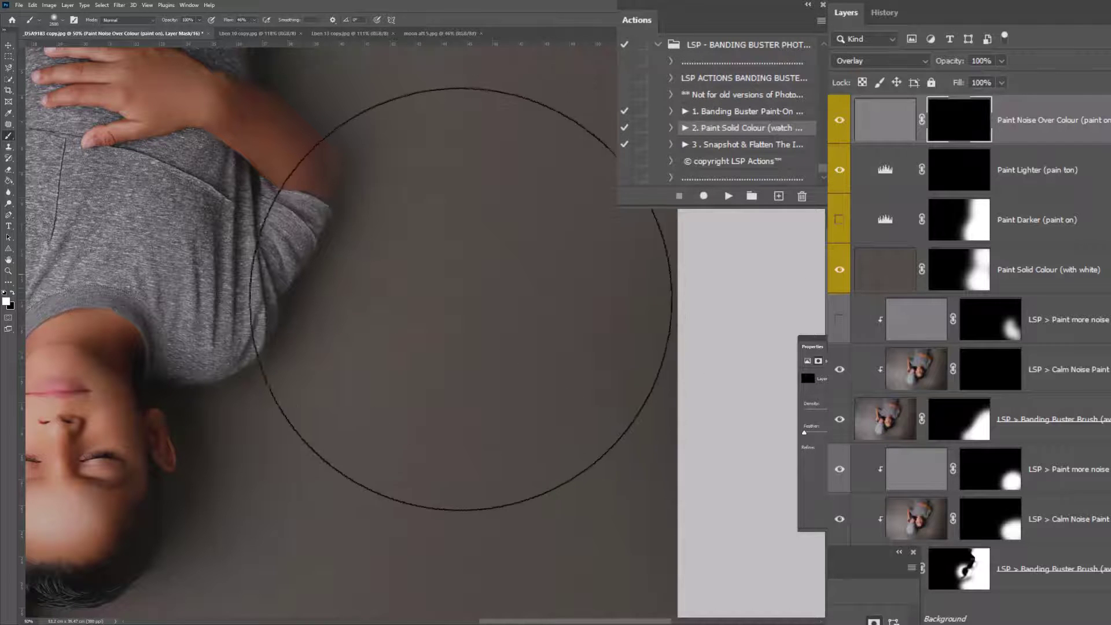
pyautogui.scroll(-3, 494, 453)
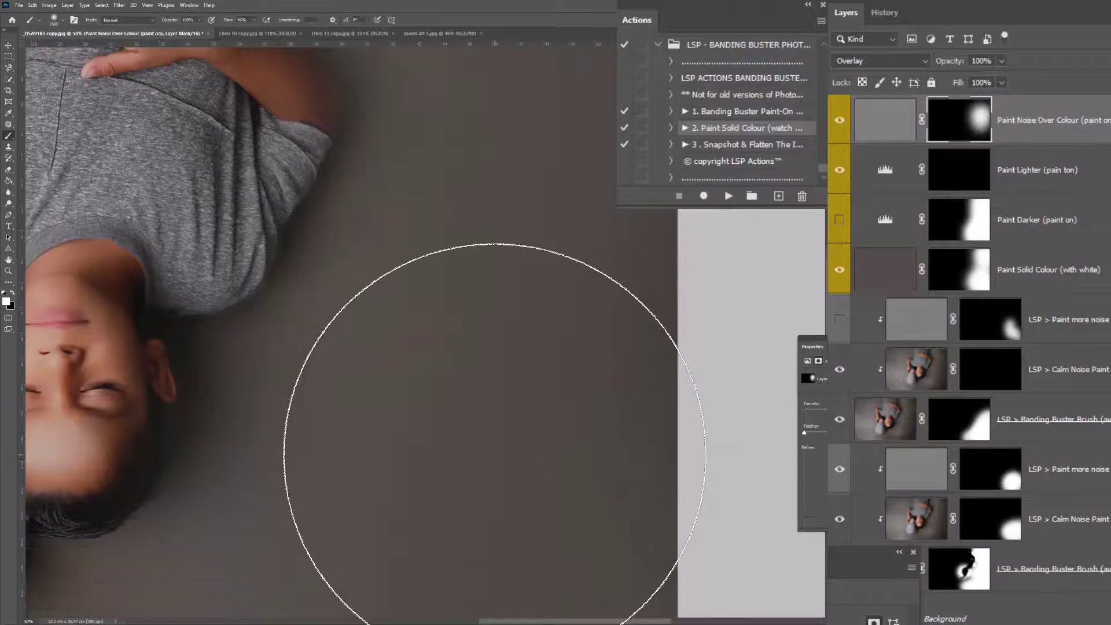
pyautogui.click(384, 472)
pyautogui.scroll(-2, 376, 434)
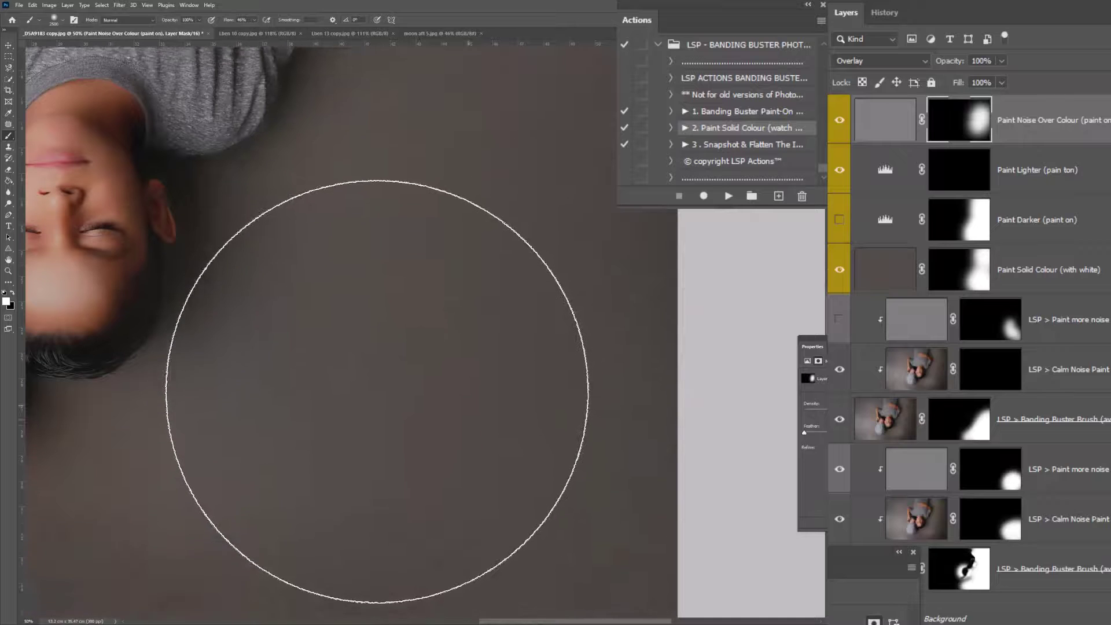
pyautogui.scroll(6, 582, 409)
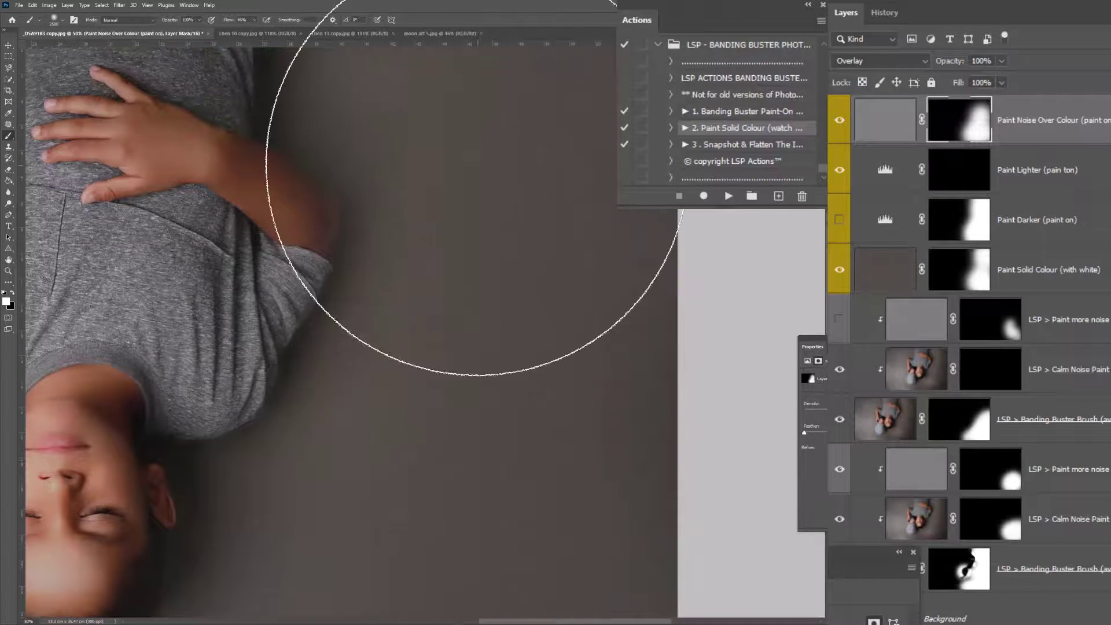
pyautogui.scroll(3, 457, 260)
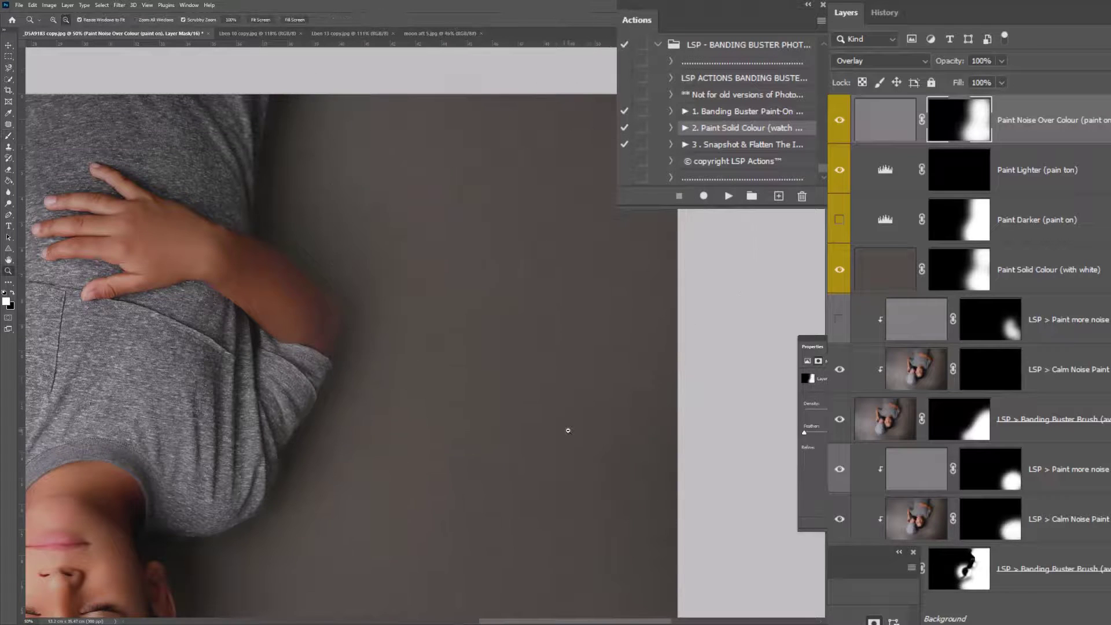
# Group the four layers from Paint Solid Colour to Paint Noise Over Colour and set the group's opacity to 86%.
pyautogui.keyDown('alt'); pyautogui.click(567, 429); pyautogui.keyUp('alt')
pyautogui.keyDown('alt'); pyautogui.click(568, 429); pyautogui.keyUp('alt')
pyautogui.moveTo(597, 460); pyautogui.dragTo(592, 328)
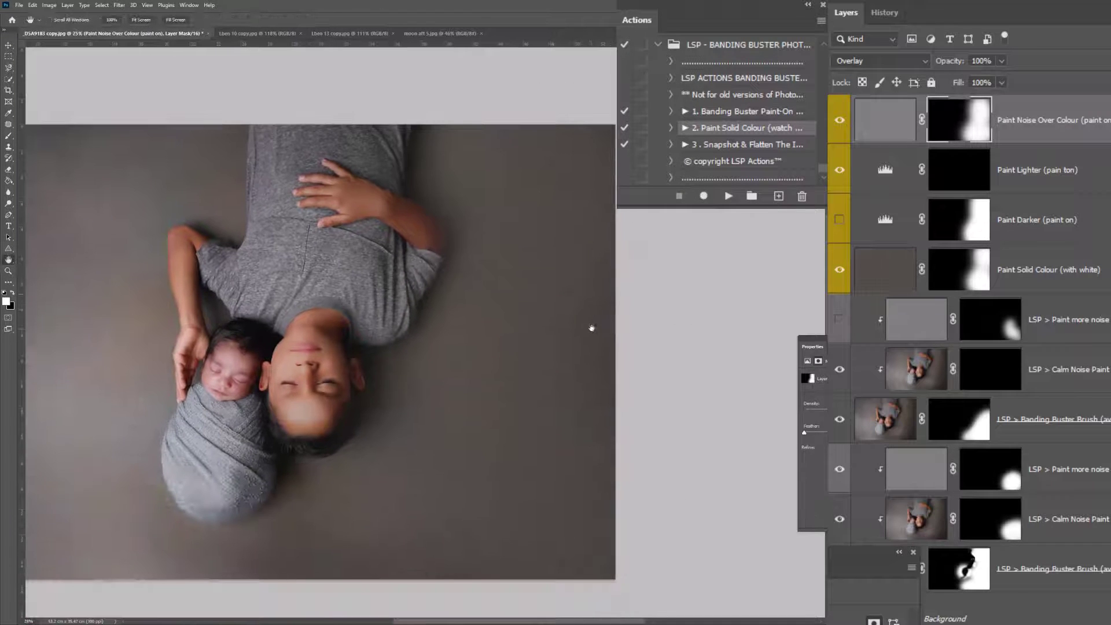
pyautogui.click(1012, 281)
pyautogui.keyDown('shift'); pyautogui.click(1065, 123); pyautogui.keyUp('shift')
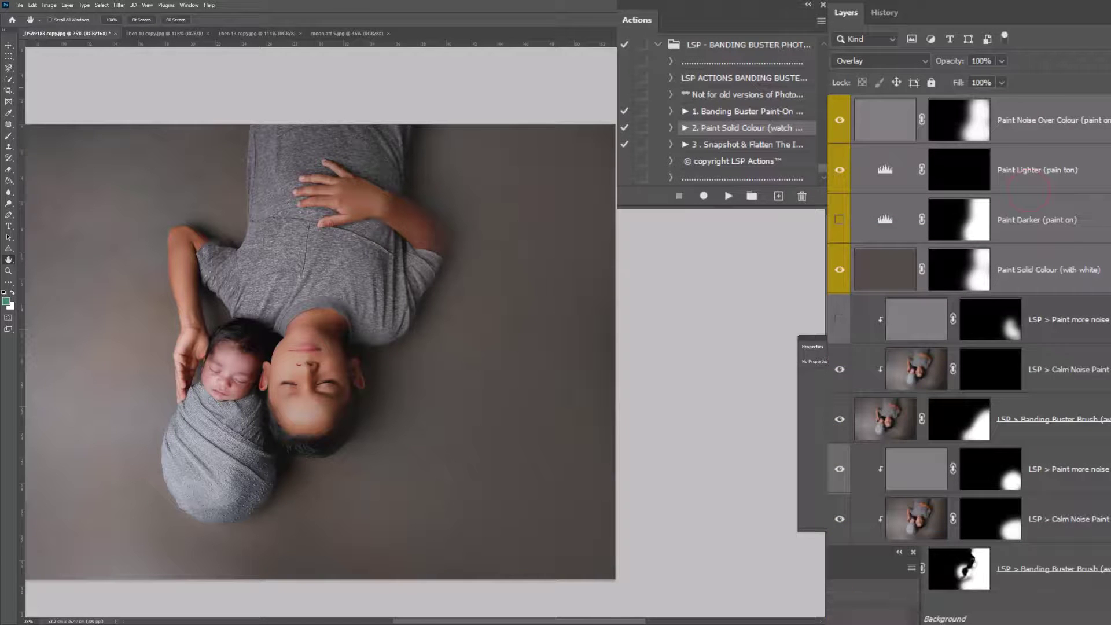
pyautogui.hotkey('ctrl', 'g')
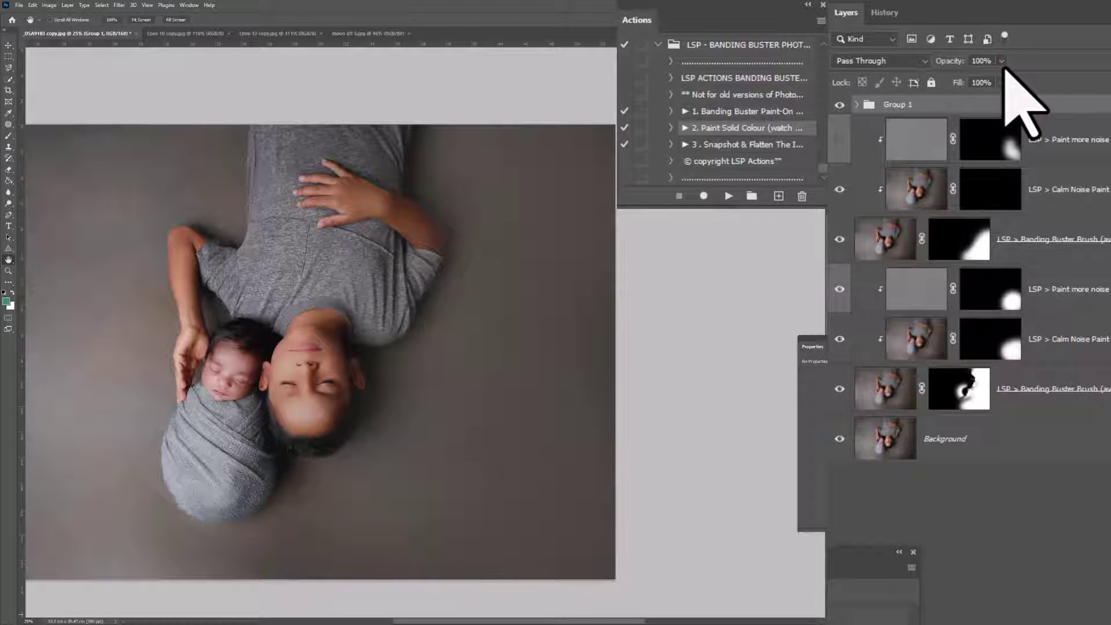
pyautogui.click(1001, 60)
pyautogui.moveTo(999, 79)
pyautogui.mouseDown()
pyautogui.moveTo(927, 78)
pyautogui.moveTo(1014, 79)
pyautogui.moveTo(972, 80)
pyautogui.moveTo(993, 80)
pyautogui.mouseUp()
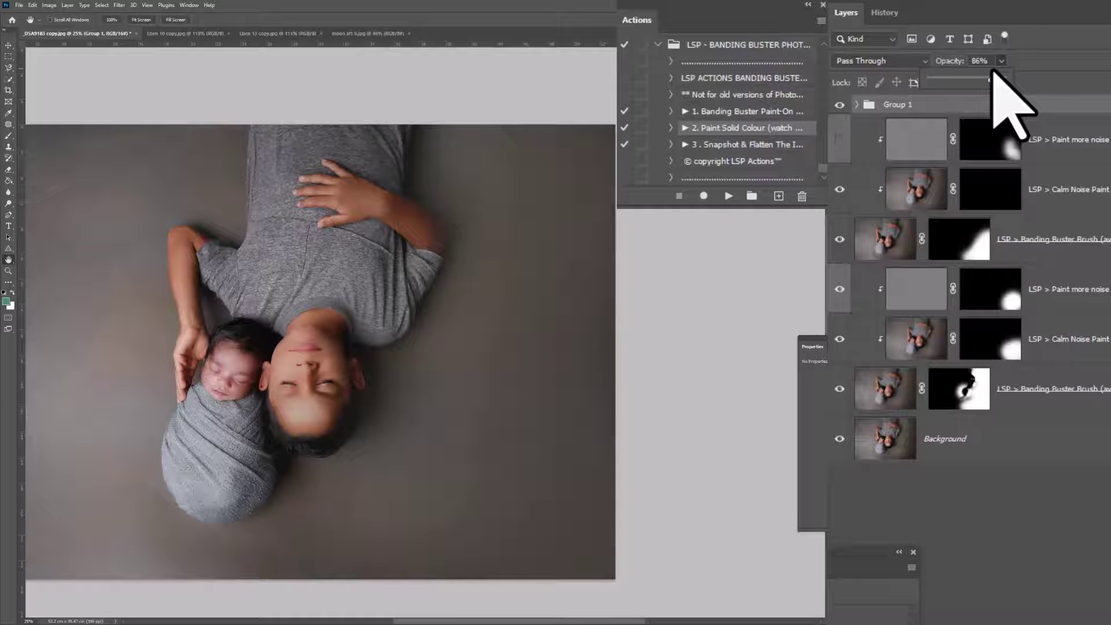
# Run the 3. Snapshot & Flatten action on the portrait.
pyautogui.click(754, 147)
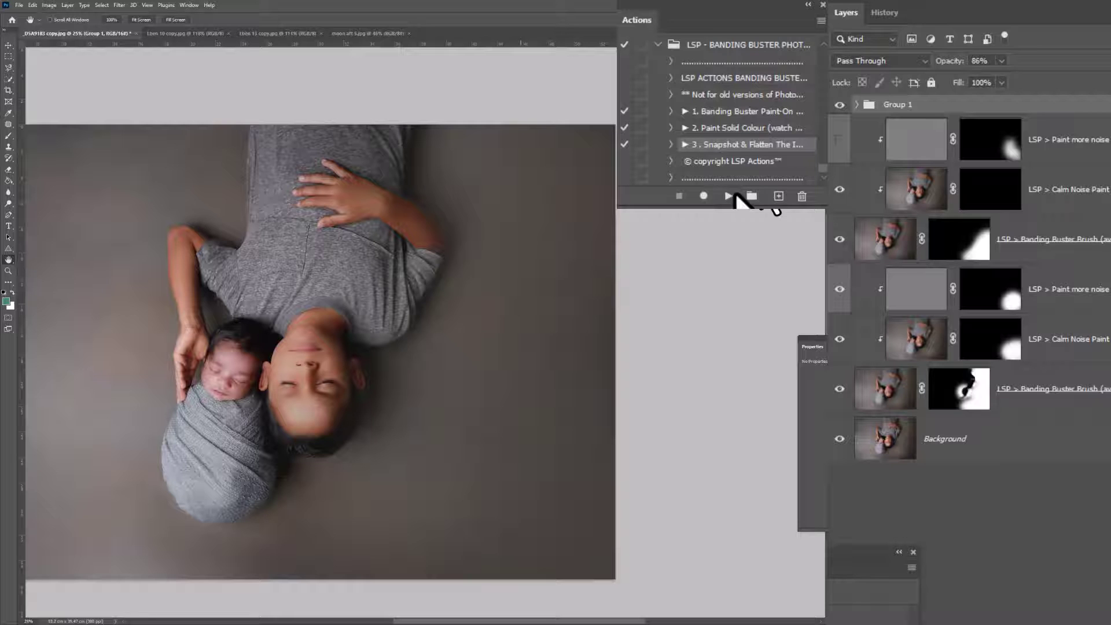
pyautogui.click(49, 5)
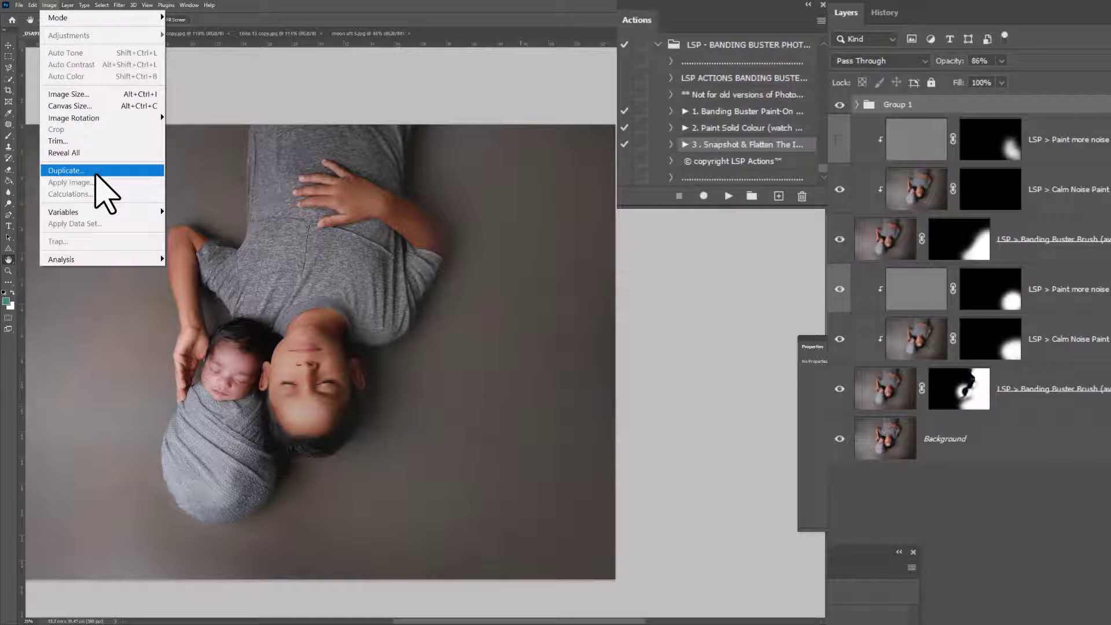
pyautogui.click(49, 6)
pyautogui.click(727, 196)
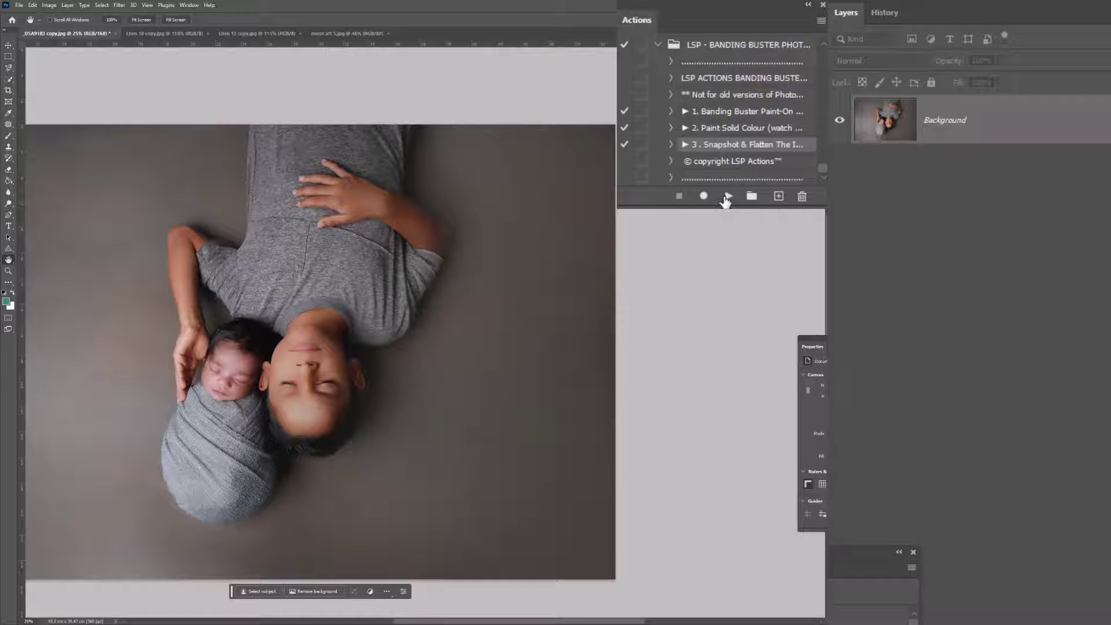
# Compare the backdrop's banding between the original _DSA9183 copy.jpg state and Snapshot 3 in the history, close up at the lower corner.
pyautogui.click(895, 22)
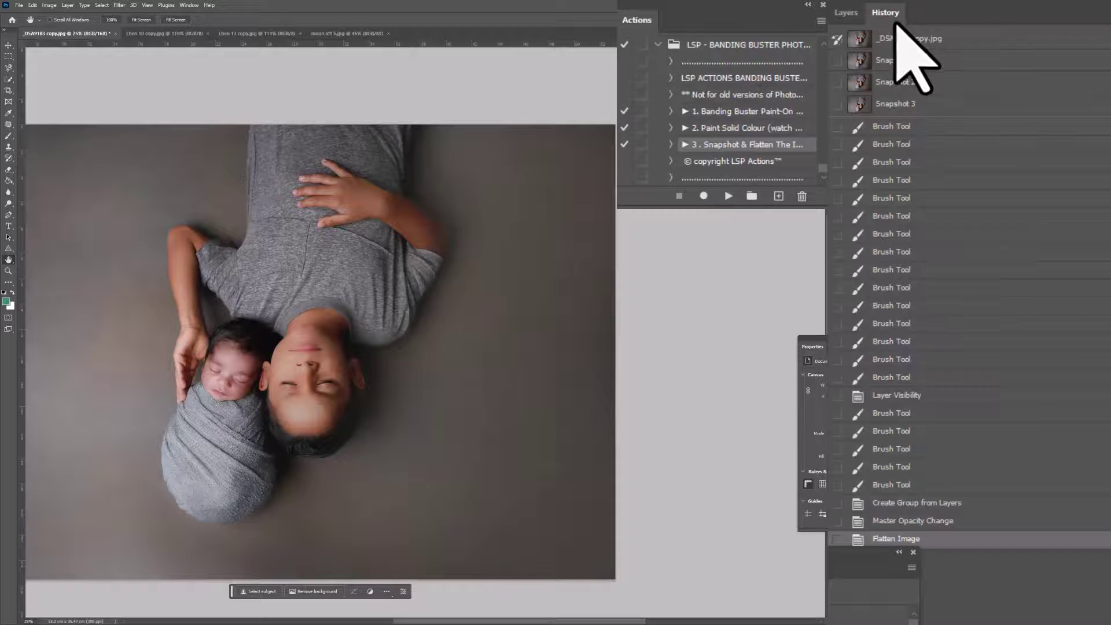
pyautogui.click(904, 39)
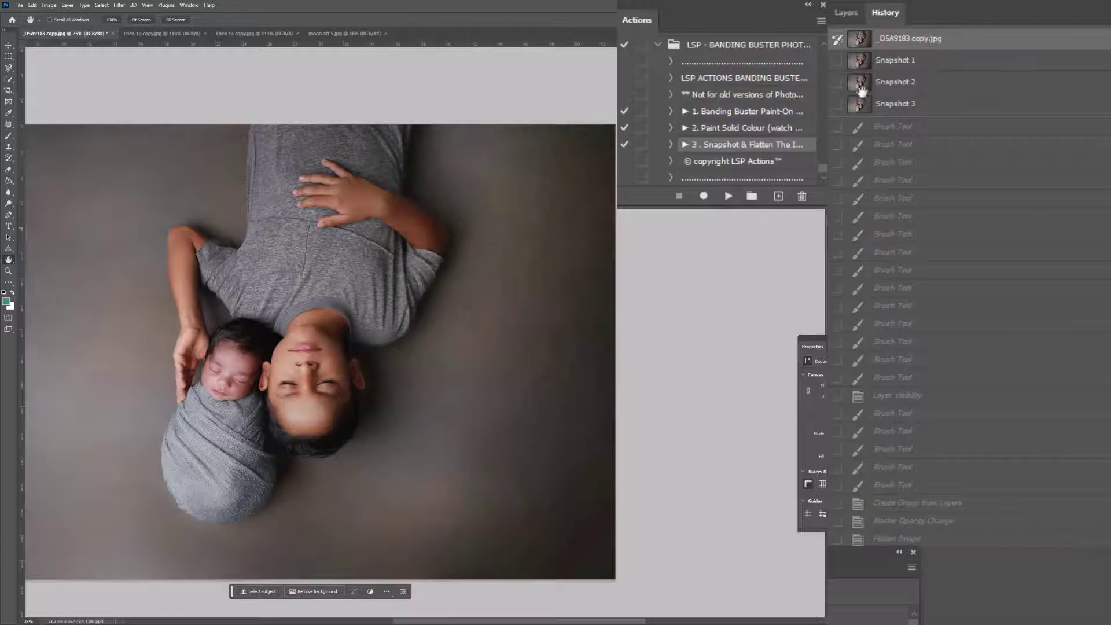
pyautogui.scroll(-1, 665, 391)
pyautogui.press('z')
pyautogui.moveTo(610, 471); pyautogui.dragTo(640, 496)
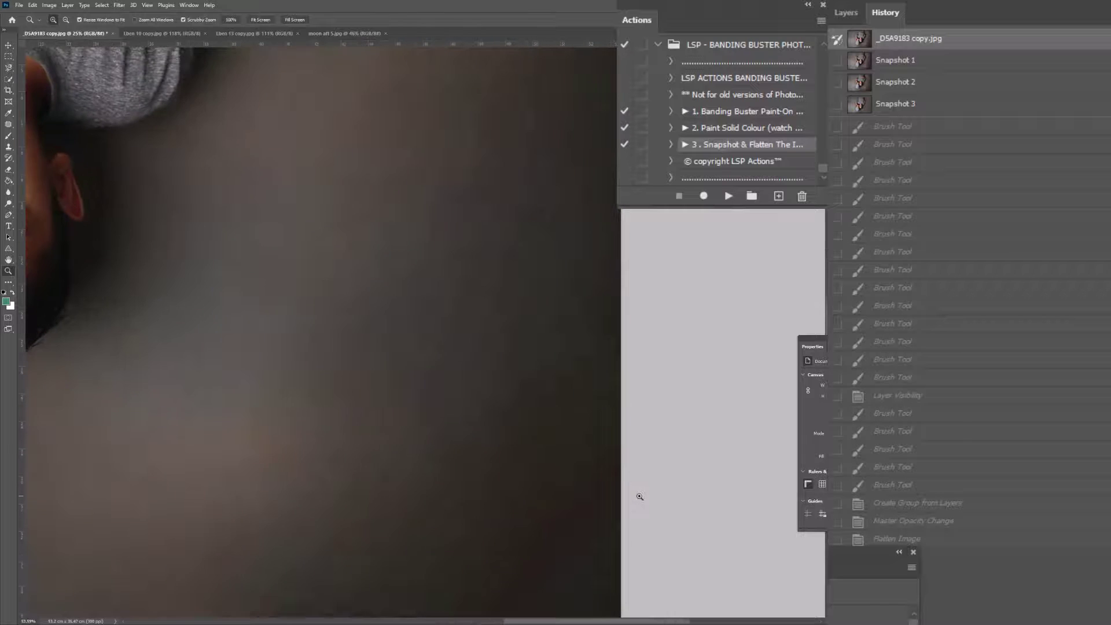
pyautogui.click(900, 107)
pyautogui.moveTo(524, 390); pyautogui.dragTo(545, 386)
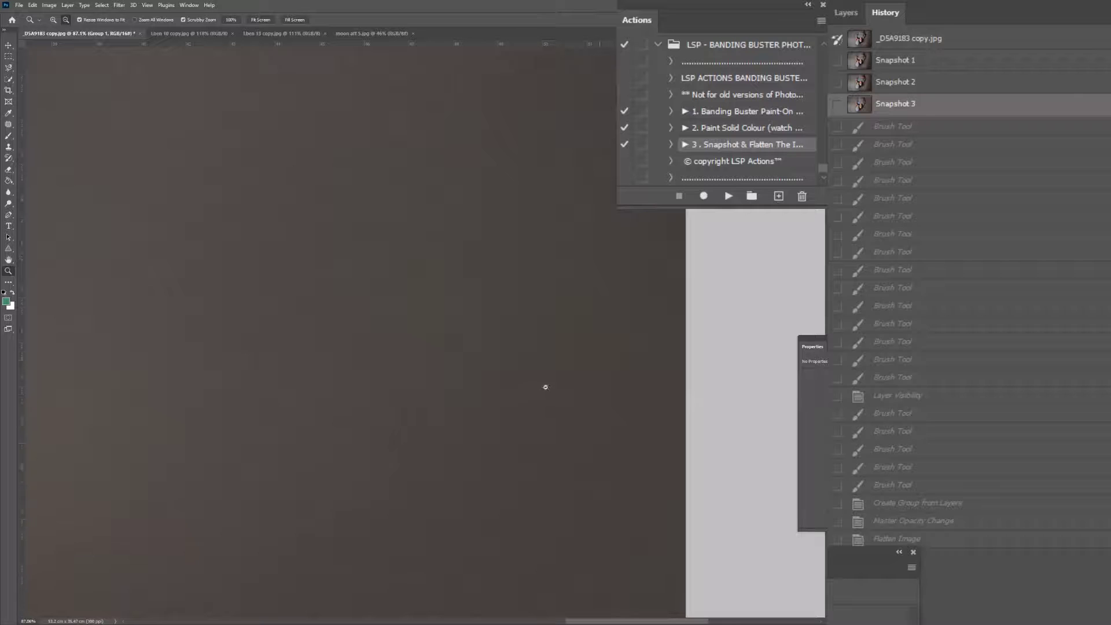
pyautogui.click(902, 41)
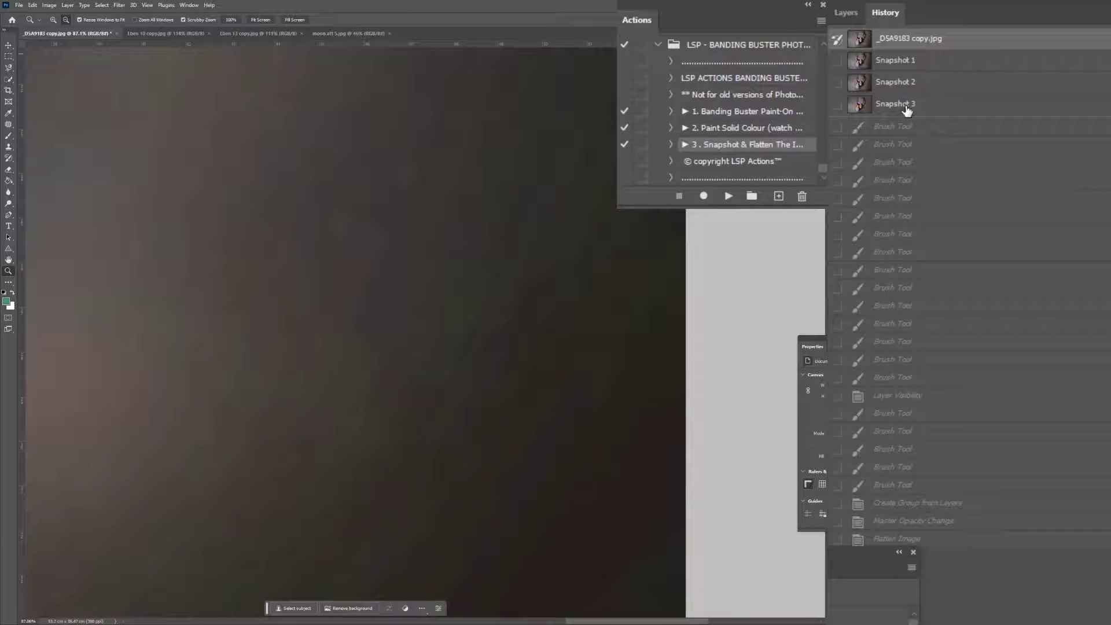
pyautogui.click(906, 107)
pyautogui.click(891, 43)
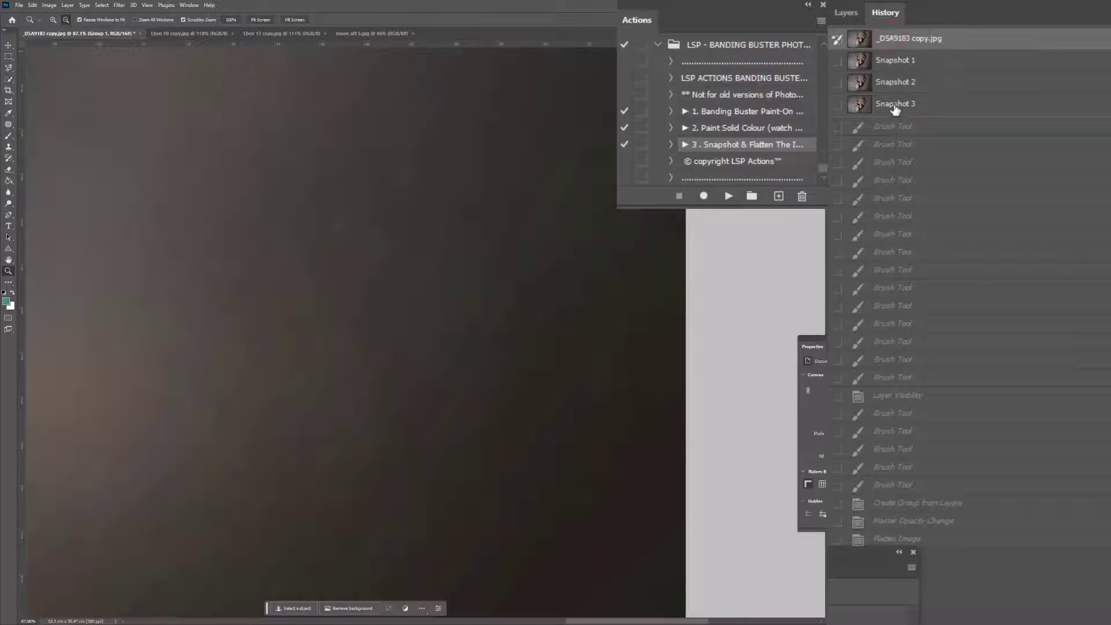
pyautogui.click(896, 107)
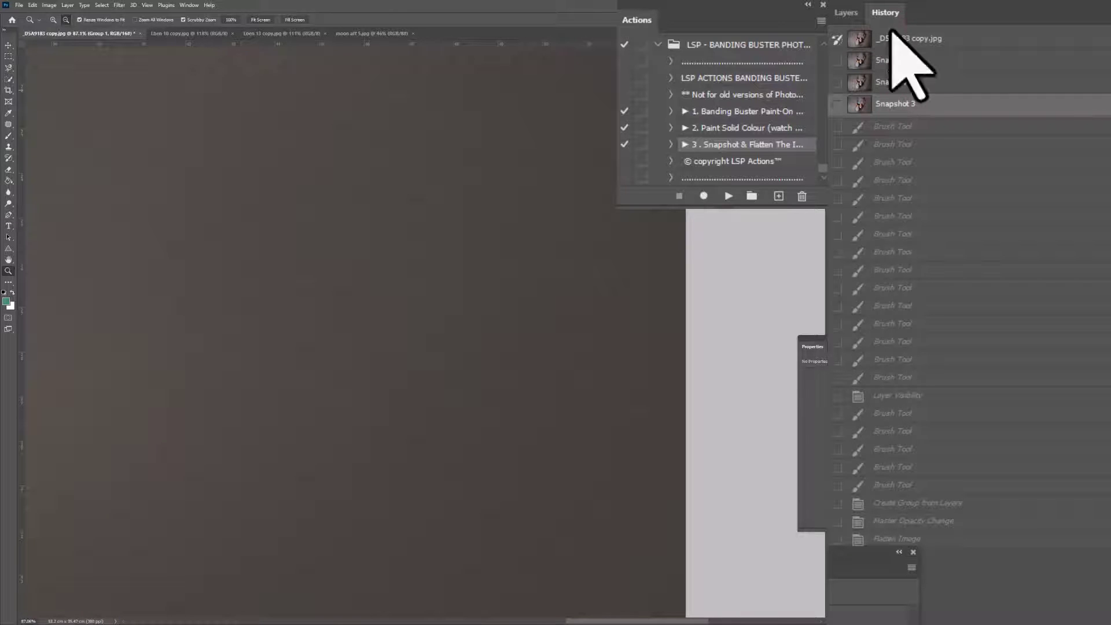
# Compare Snapshot 1, Snapshot 2 and Snapshot 3 on the same backdrop area, ending on Snapshot 3.
pyautogui.click(894, 61)
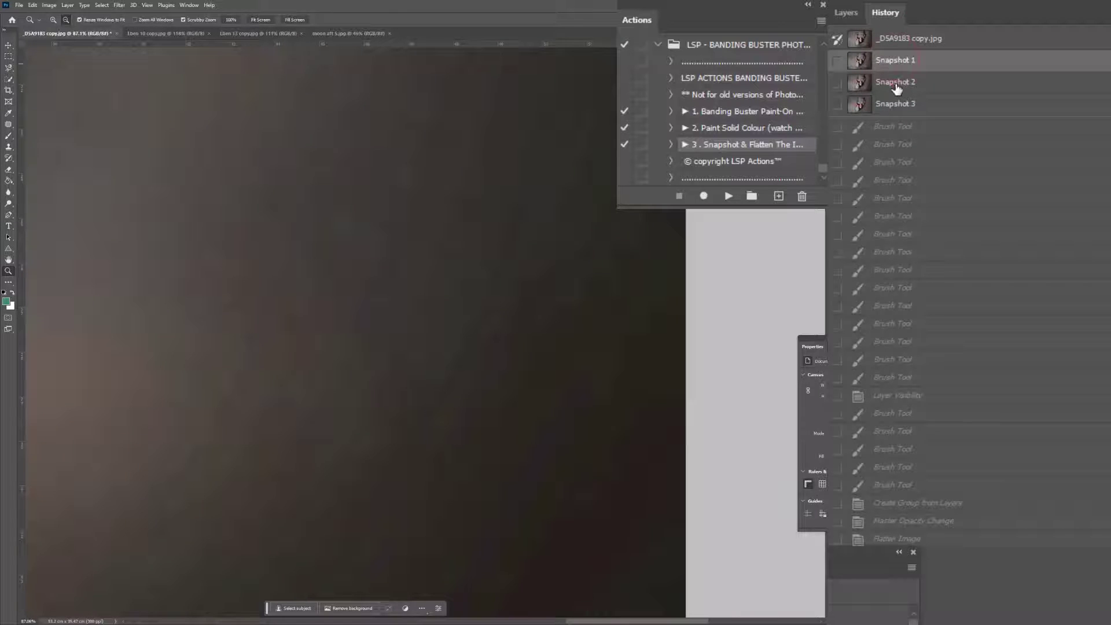
pyautogui.click(897, 86)
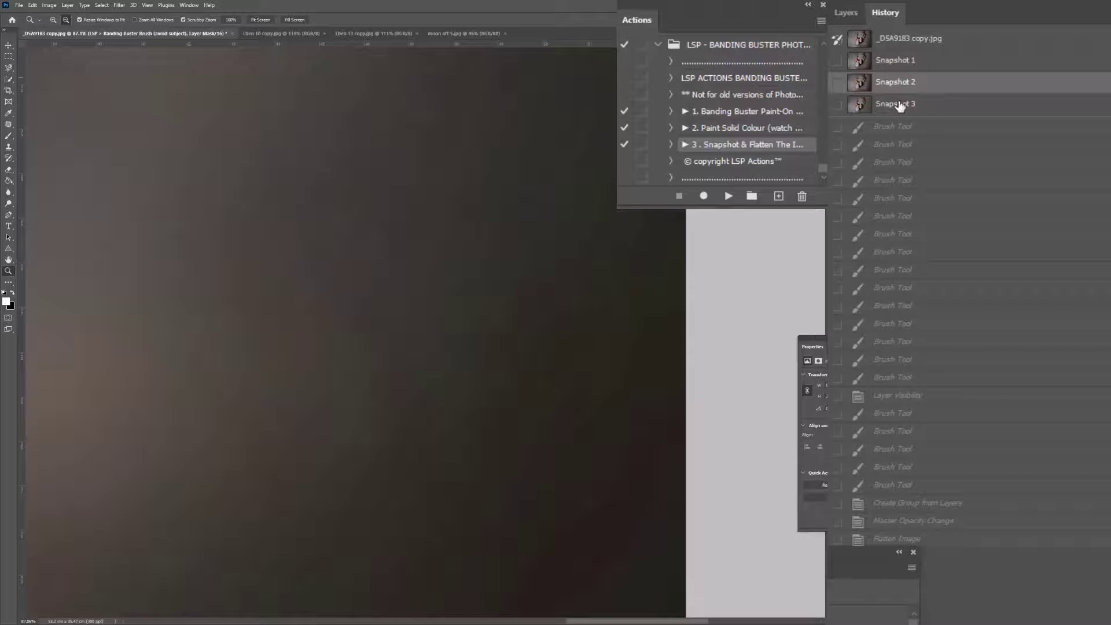
pyautogui.click(899, 105)
pyautogui.click(901, 84)
pyautogui.click(899, 106)
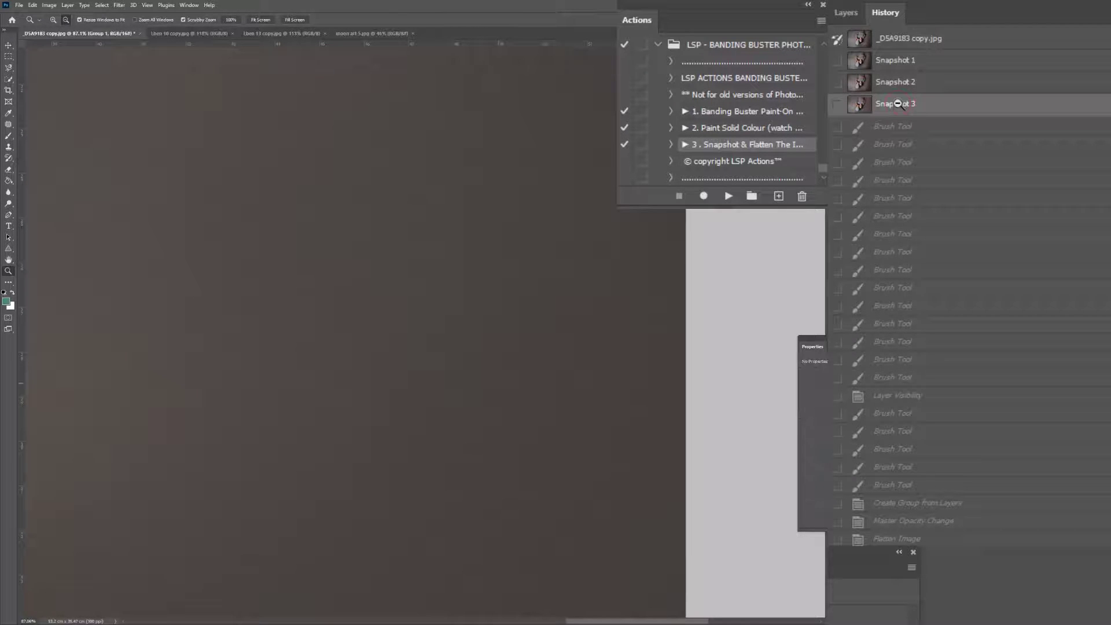
# Run the 1. Banding Buster Paint-On action on the green-backdrop photo Lben 10 copy.jpg and show its layers.
pyautogui.click(188, 34)
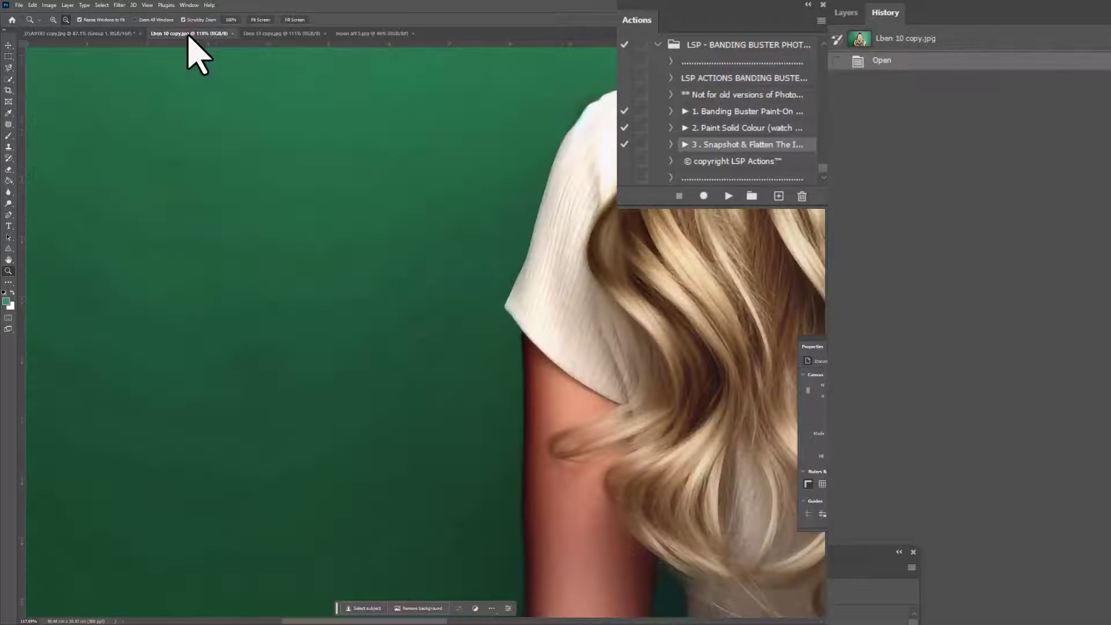
pyautogui.click(725, 114)
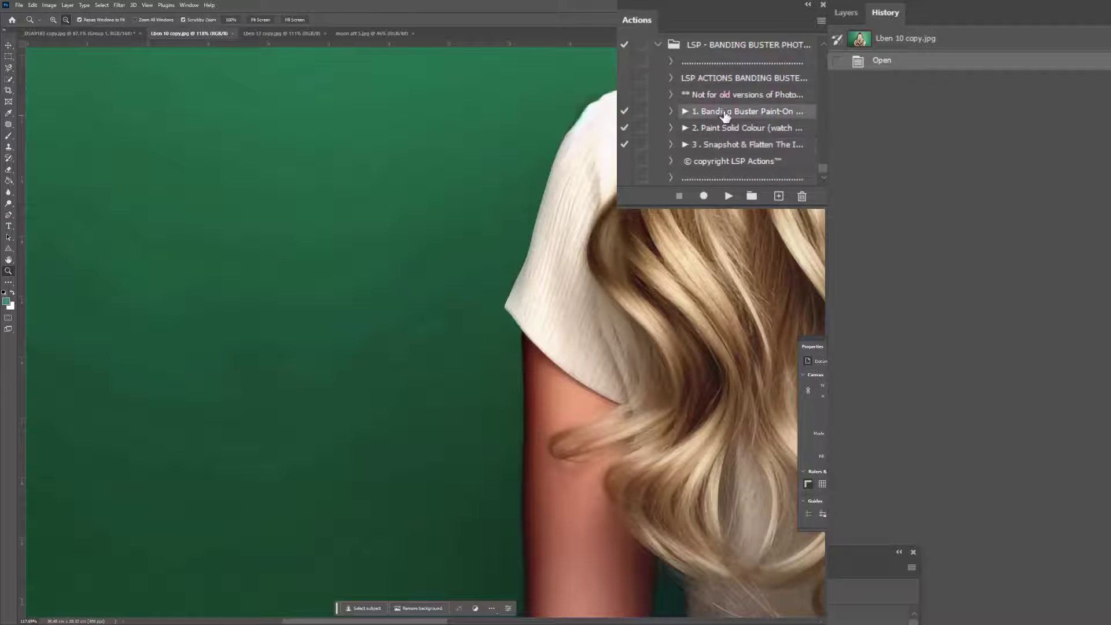
pyautogui.click(846, 12)
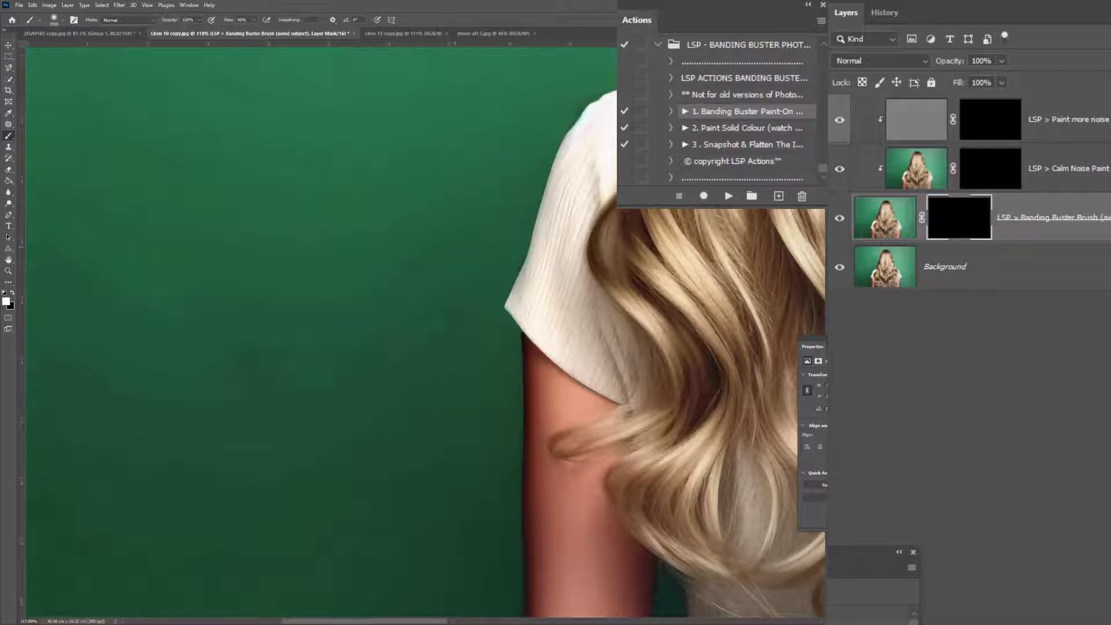
# Reduce the brush size to 400 px and paint white on the Banding Buster Brush layer's mask over the lower backdrop beside the arm.
pyautogui.click(975, 216)
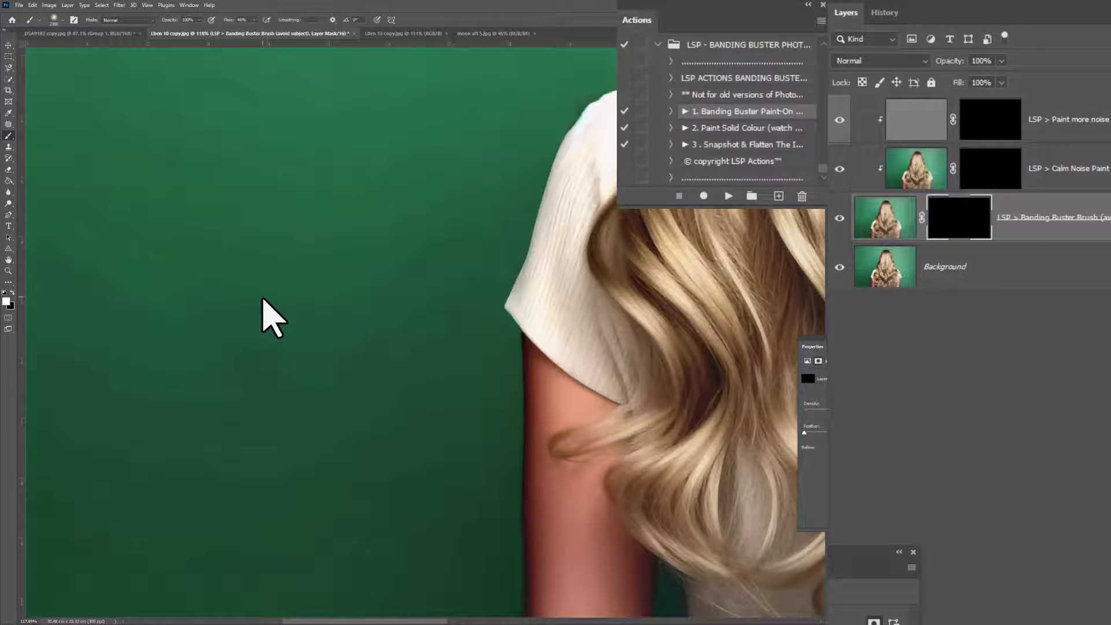
pyautogui.press('[')
pyautogui.press('[')
pyautogui.press('[')
pyautogui.press('[')
pyautogui.press('[')
pyautogui.press('[')
pyautogui.press('[')
pyautogui.press('[')
pyautogui.press('[')
pyautogui.press('[')
pyautogui.press('[')
pyautogui.press('[')
pyautogui.press('[')
pyautogui.press('[')
pyautogui.press('[')
pyautogui.press('[')
pyautogui.press('[')
pyautogui.press('[')
pyautogui.press('[')
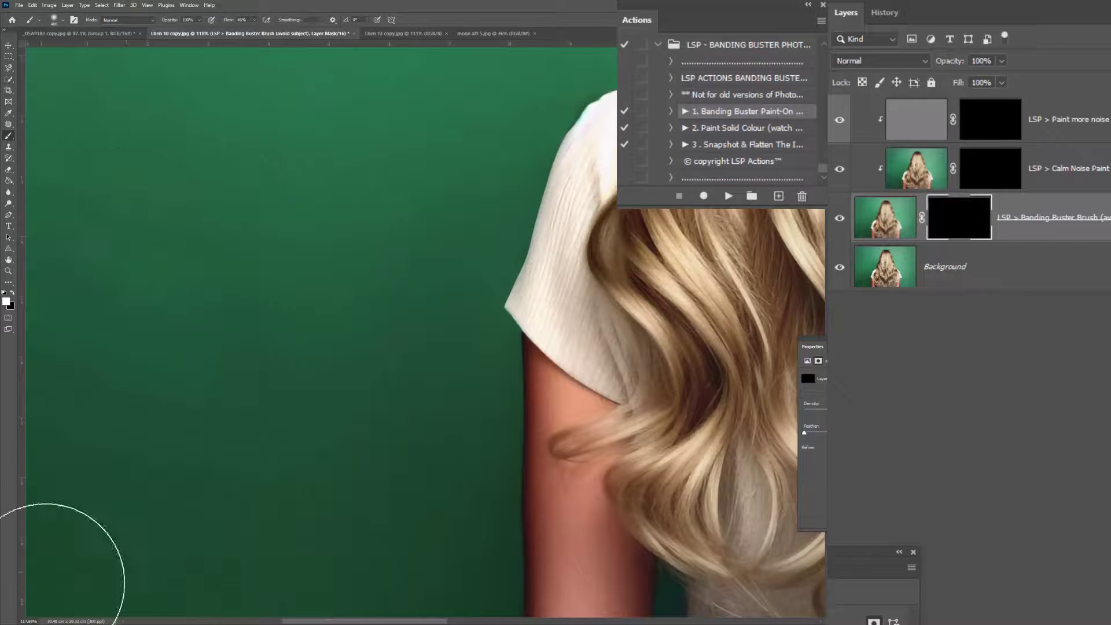
pyautogui.moveTo(45, 583)
pyautogui.mouseDown()
pyautogui.moveTo(173, 494)
pyautogui.moveTo(377, 60)
pyautogui.moveTo(280, 530)
pyautogui.moveTo(201, 456)
pyautogui.mouseUp()
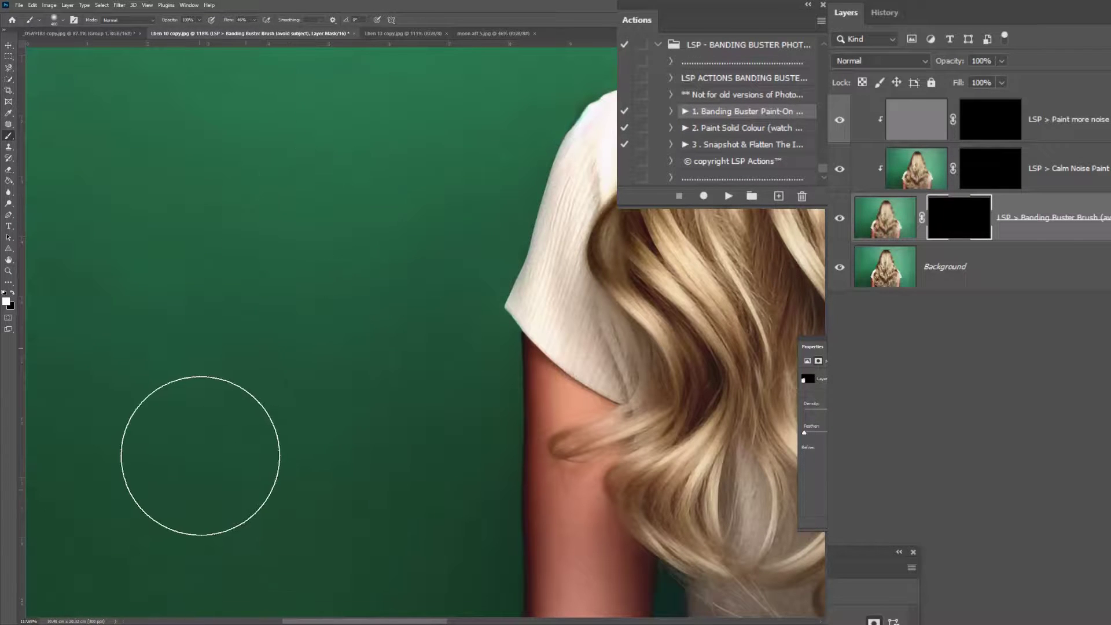
pyautogui.scroll(-3, 200, 455)
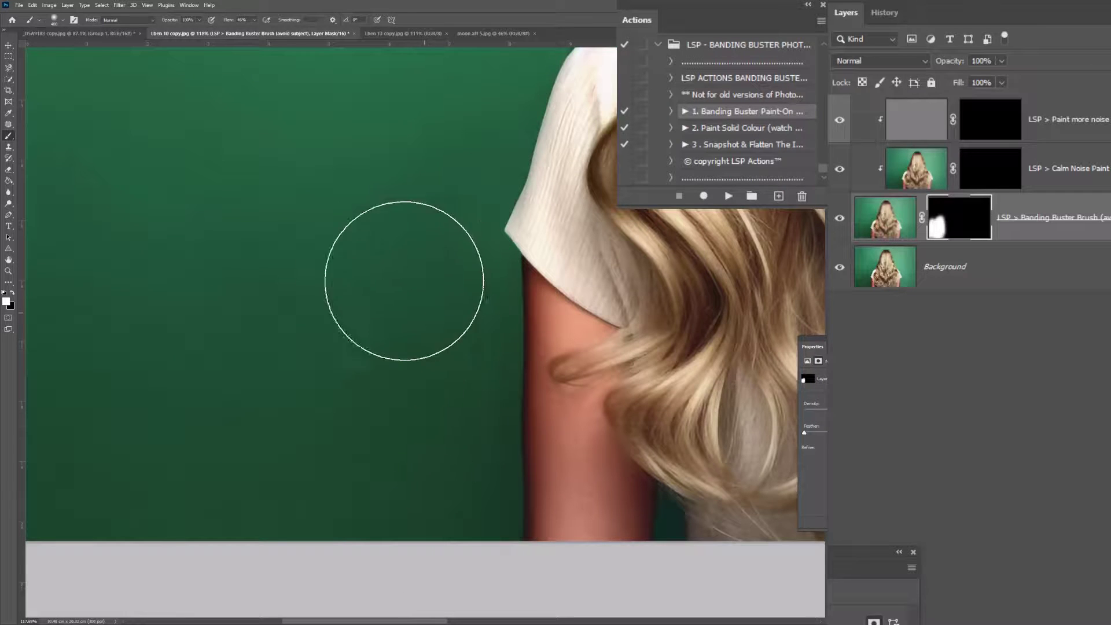
# Extend the white painting on the Banding Buster Brush mask over the upper backdrop beside the shoulder.
pyautogui.hscroll(-3, 417, 283)
pyautogui.scroll(1, 416, 284)
pyautogui.moveTo(533, 123); pyautogui.dragTo(379, 434)
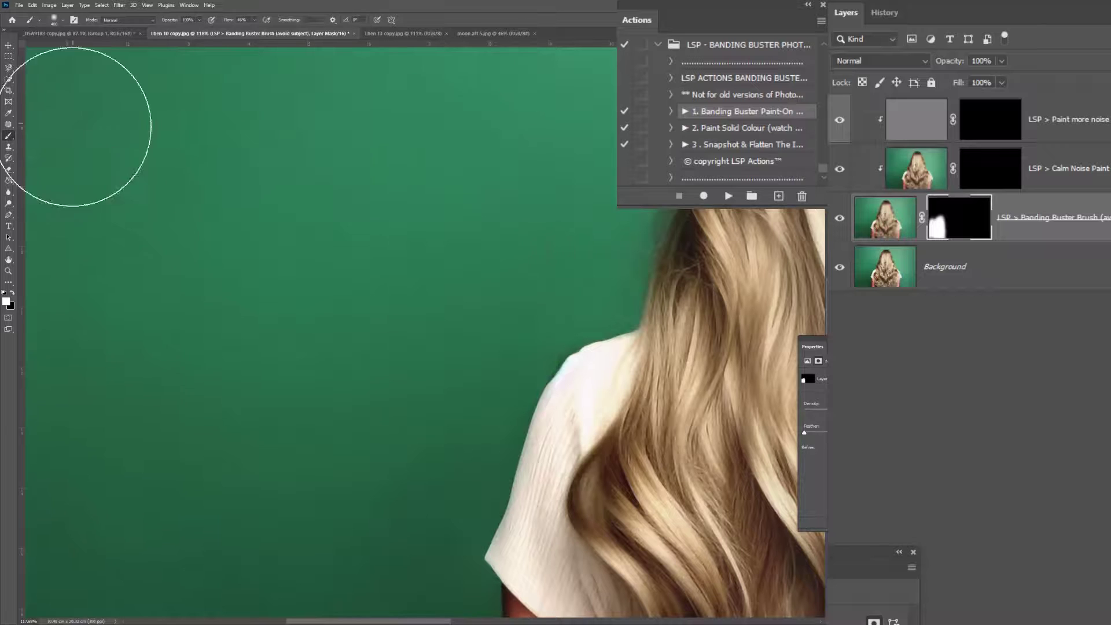
pyautogui.moveTo(250, 459); pyautogui.dragTo(436, 188)
pyautogui.moveTo(476, 419); pyautogui.dragTo(446, 340)
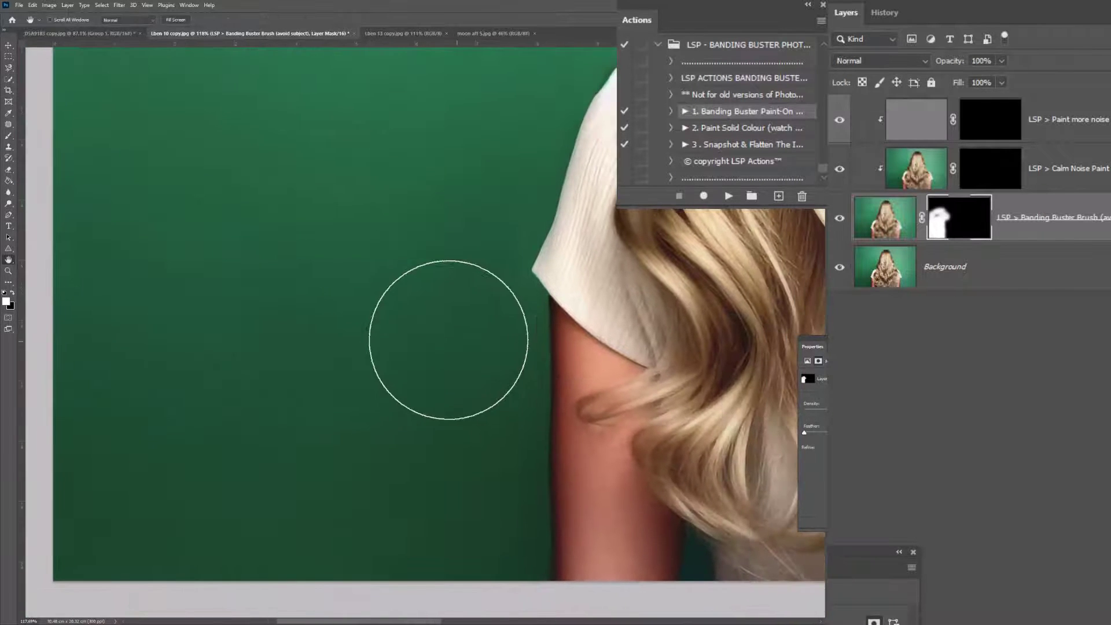
pyautogui.moveTo(429, 185); pyautogui.dragTo(333, 376)
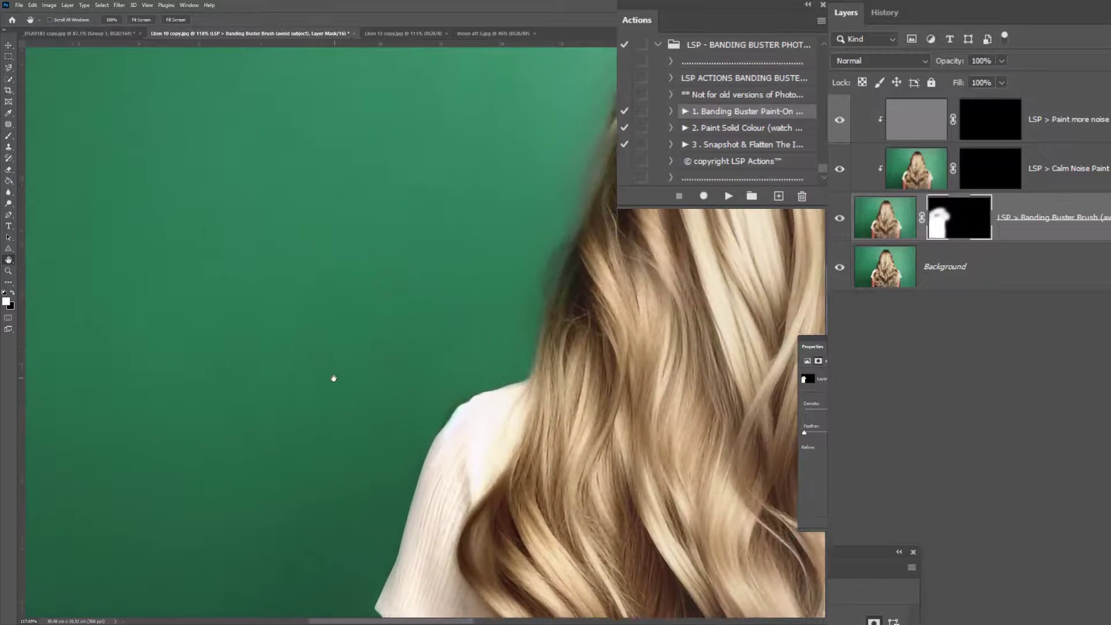
# Try the 400 px brush at 100% hardness beside the hair edge and return it to a soft edge.
pyautogui.rightClick(367, 215)
pyautogui.moveTo(453, 254); pyautogui.dragTo(472, 252)
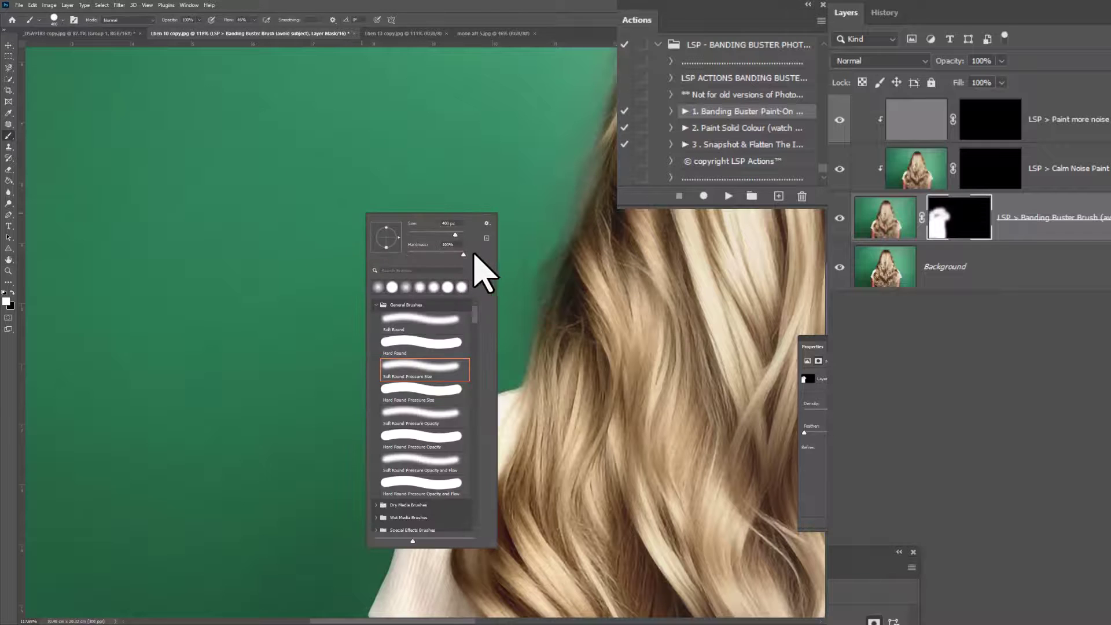
pyautogui.click(362, 217)
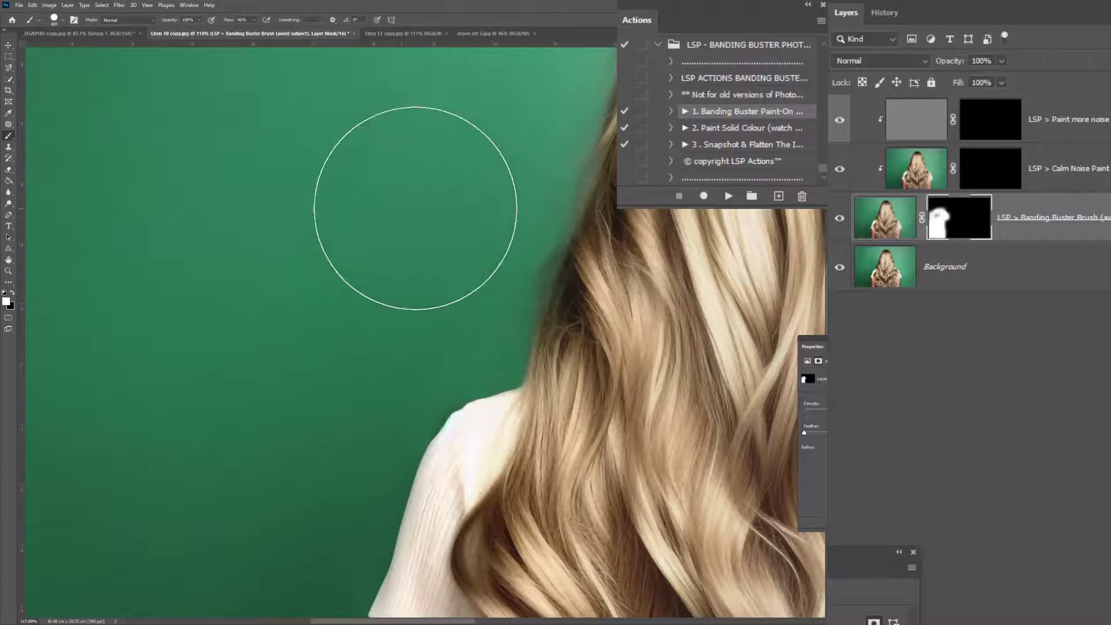
pyautogui.press('z')
pyautogui.click(447, 142)
pyautogui.click(447, 145)
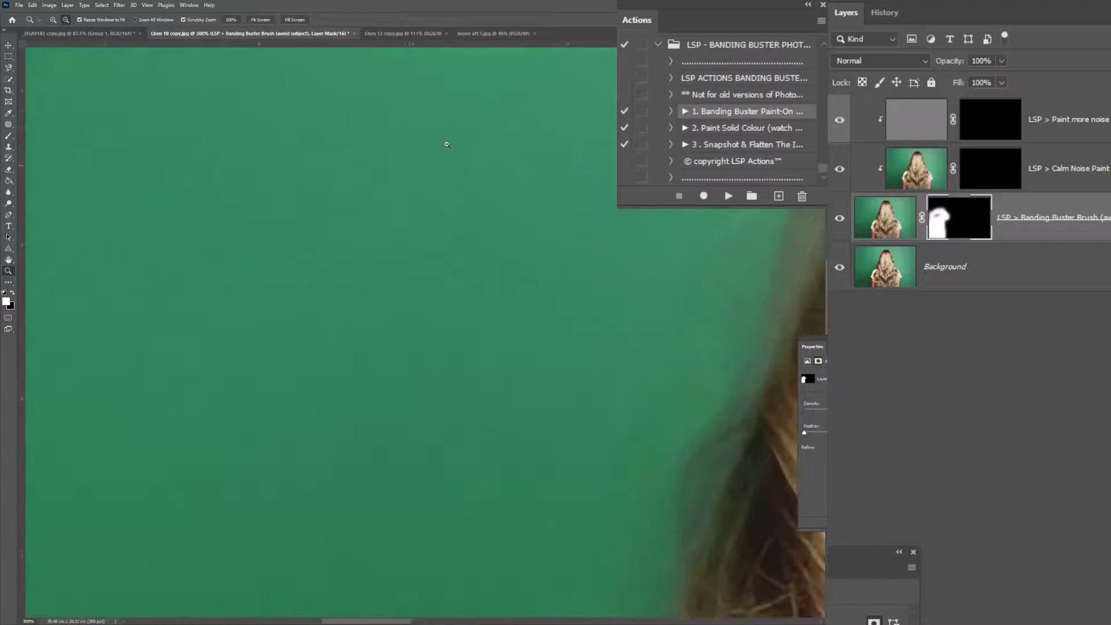
pyautogui.keyDown('alt'); pyautogui.click(438, 243); pyautogui.keyUp('alt')
pyautogui.keyDown('alt'); pyautogui.click(438, 243); pyautogui.keyUp('alt')
pyautogui.press('b')
pyautogui.rightClick(440, 243)
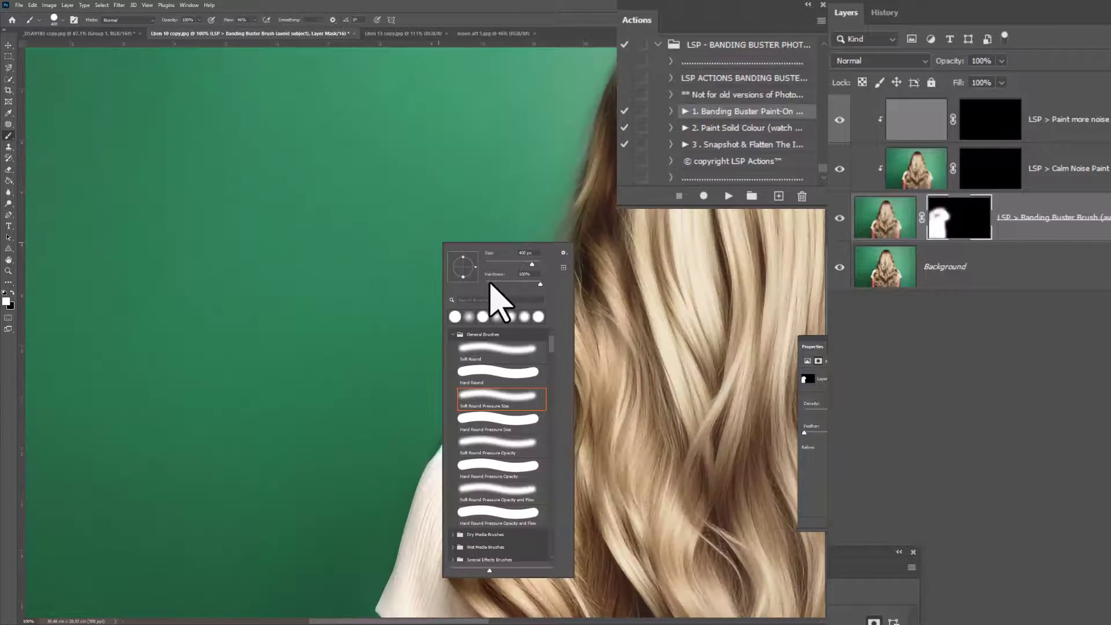
pyautogui.moveTo(491, 281); pyautogui.dragTo(469, 281)
pyautogui.click(394, 221)
# Select the Calm Noise Paint layer's mask and paint white over the upper backdrop beside the hair.
pyautogui.press('z')
pyautogui.click(483, 264)
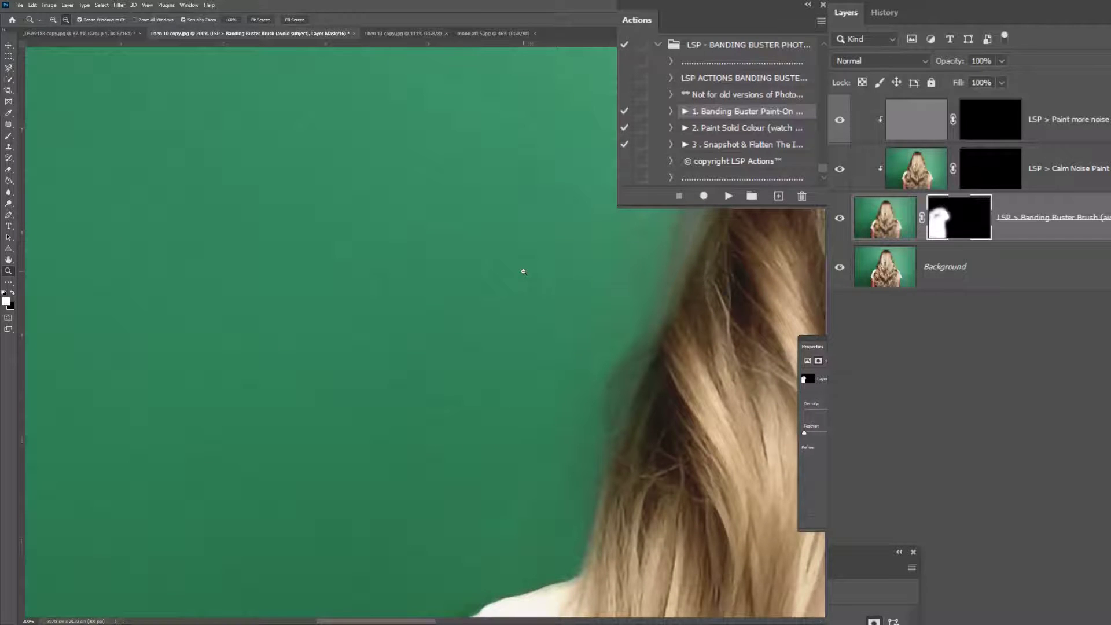
pyautogui.click(1004, 170)
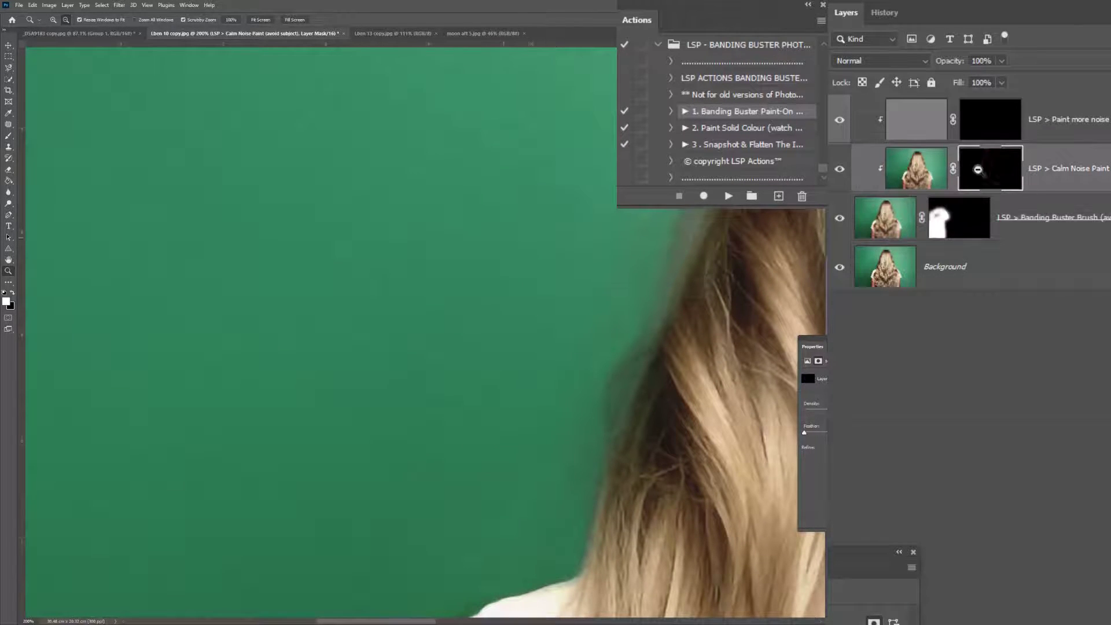
pyautogui.keyDown('alt'); pyautogui.click(401, 218); pyautogui.keyUp('alt')
pyautogui.press('b')
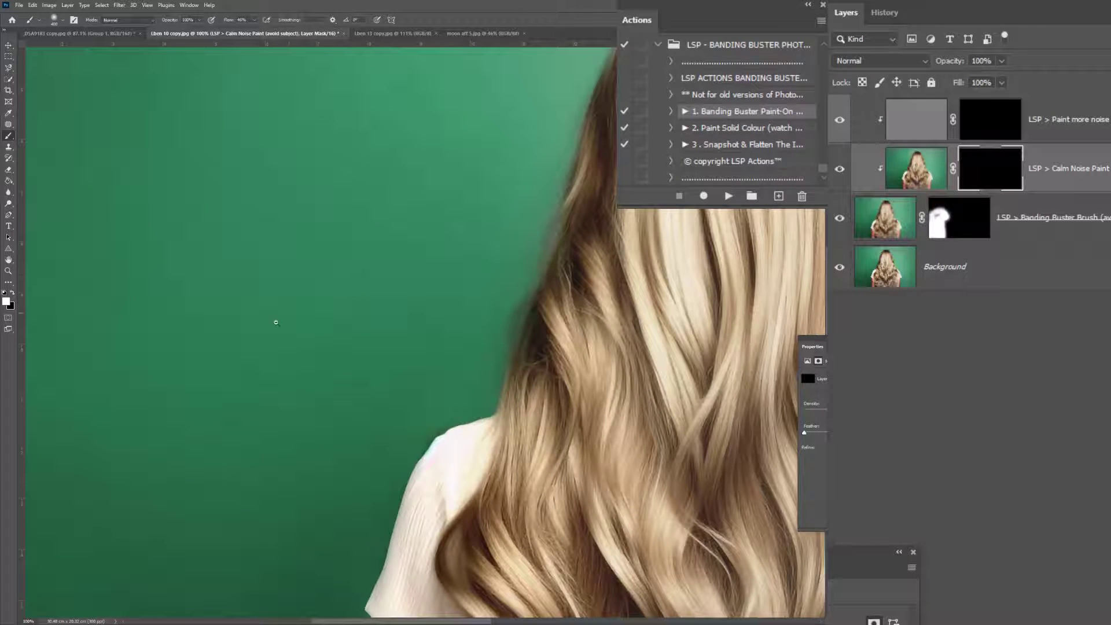
pyautogui.scroll(-3, 203, 487)
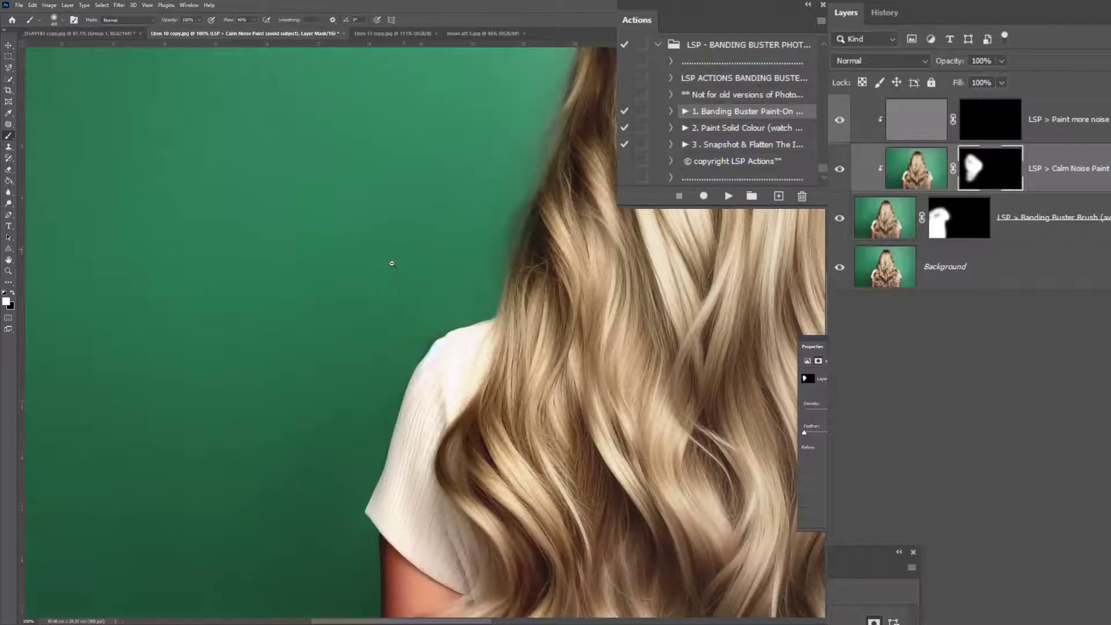
# Paint the rest of the left backdrop on the Calm Noise Paint mask, down beside the arm.
pyautogui.keyDown('alt'); pyautogui.click(233, 392); pyautogui.keyUp('alt')
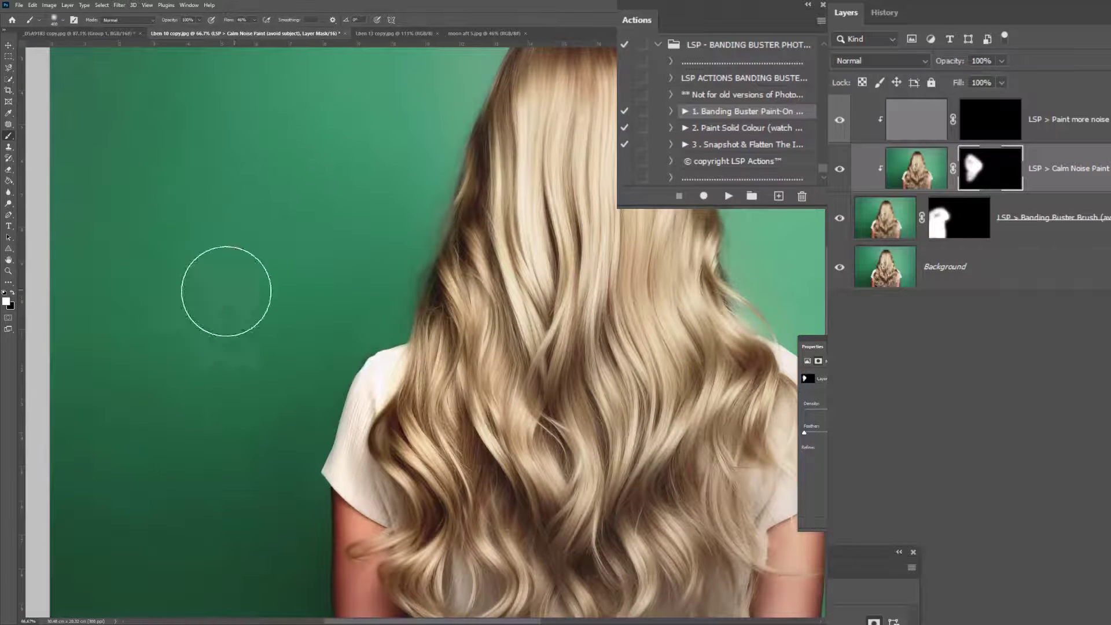
pyautogui.moveTo(248, 431)
pyautogui.mouseDown()
pyautogui.moveTo(398, 196)
pyautogui.moveTo(409, 439)
pyautogui.moveTo(359, 201)
pyautogui.moveTo(213, 154)
pyautogui.moveTo(294, 146)
pyautogui.mouseUp()
pyautogui.press('z')
pyautogui.click(424, 140)
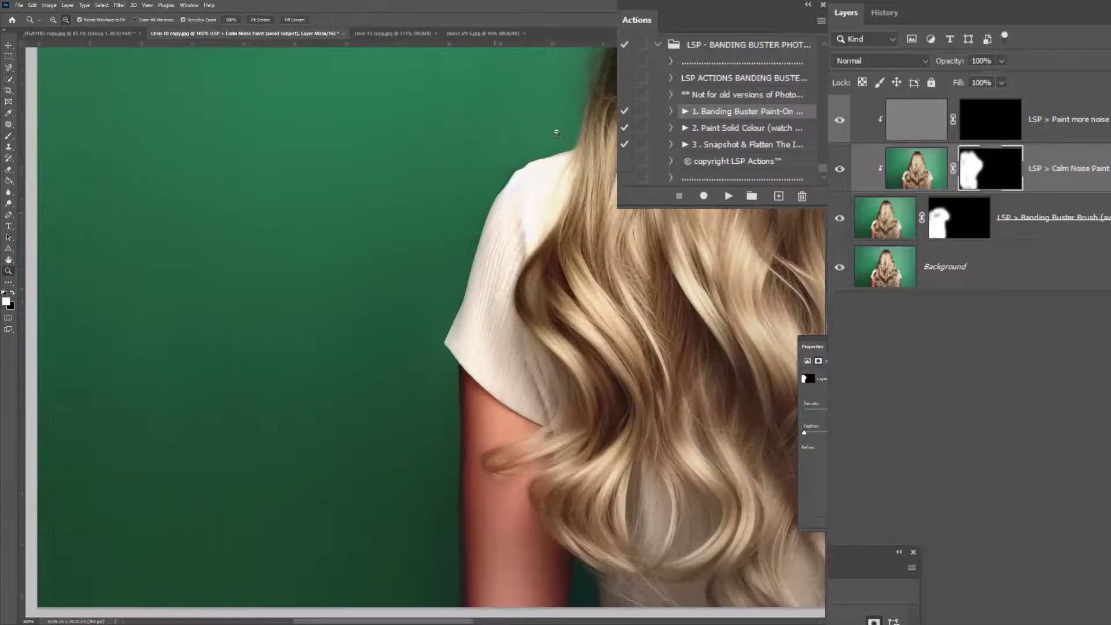
# Review the masks of the Paint more noise and Calm Noise Paint layers, ending on Paint more noise.
pyautogui.click(1000, 134)
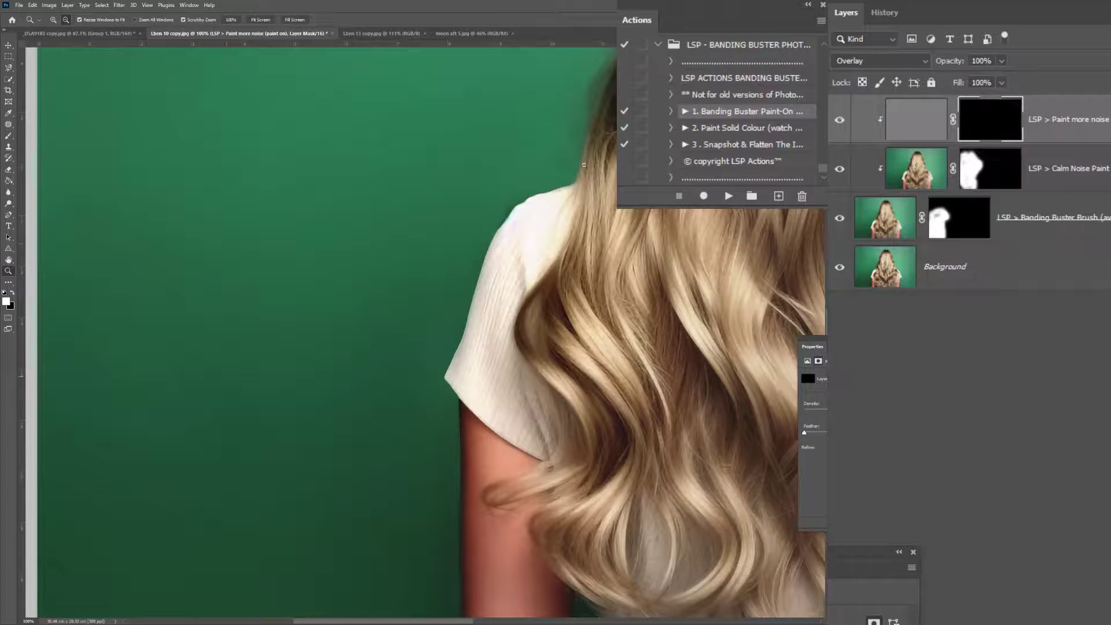
pyautogui.click(1004, 169)
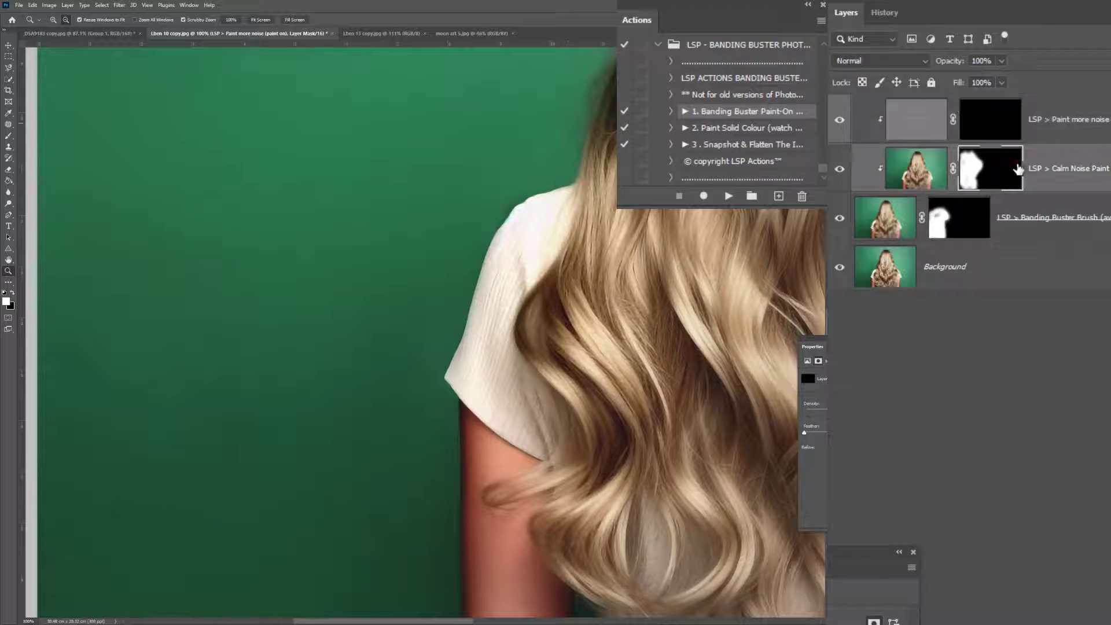
pyautogui.click(991, 118)
pyautogui.press('b')
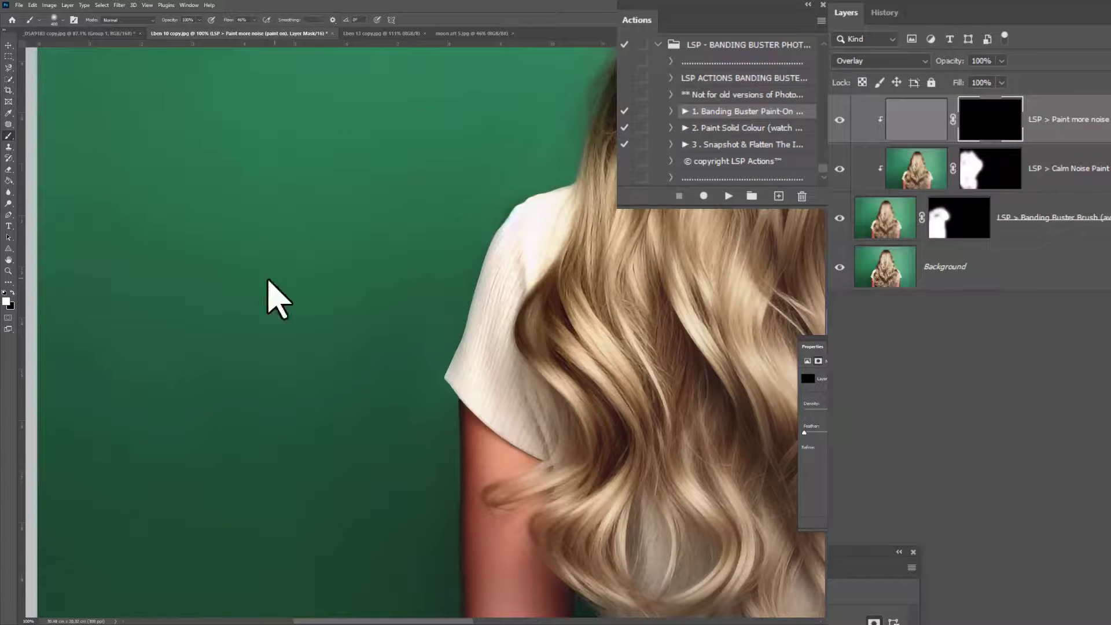
# Run the 3. Snapshot & Flatten action on the green-backdrop photo.
pyautogui.keyDown('ctrl'); pyautogui.keyDown('alt'); pyautogui.click(405, 285); pyautogui.keyUp('alt'); pyautogui.keyUp('ctrl')
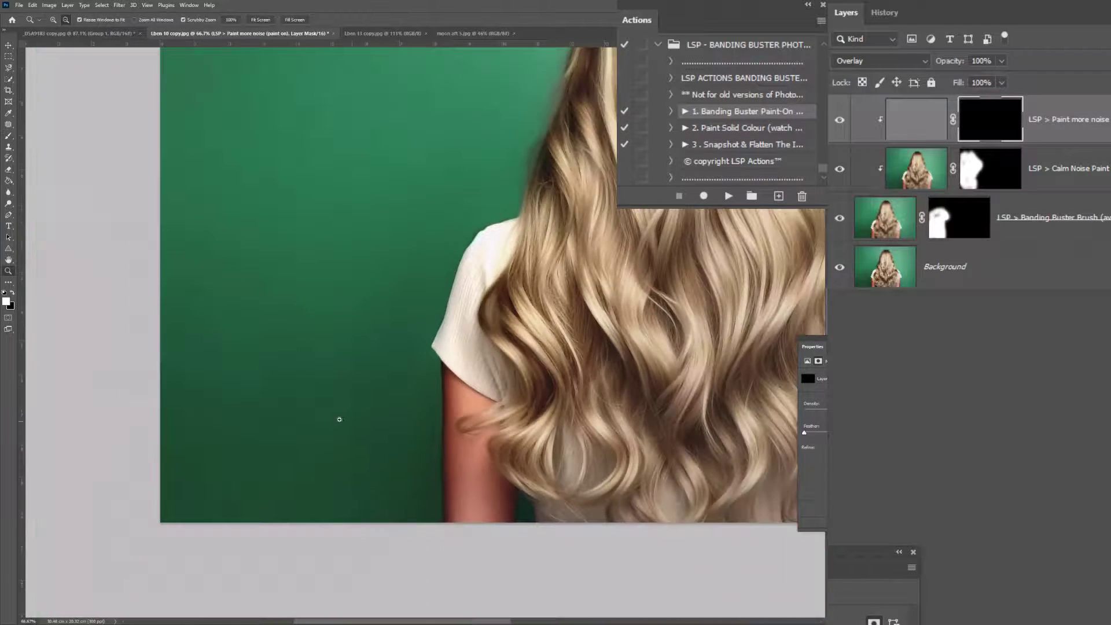
pyautogui.moveTo(339, 419); pyautogui.dragTo(353, 429)
pyautogui.click(726, 146)
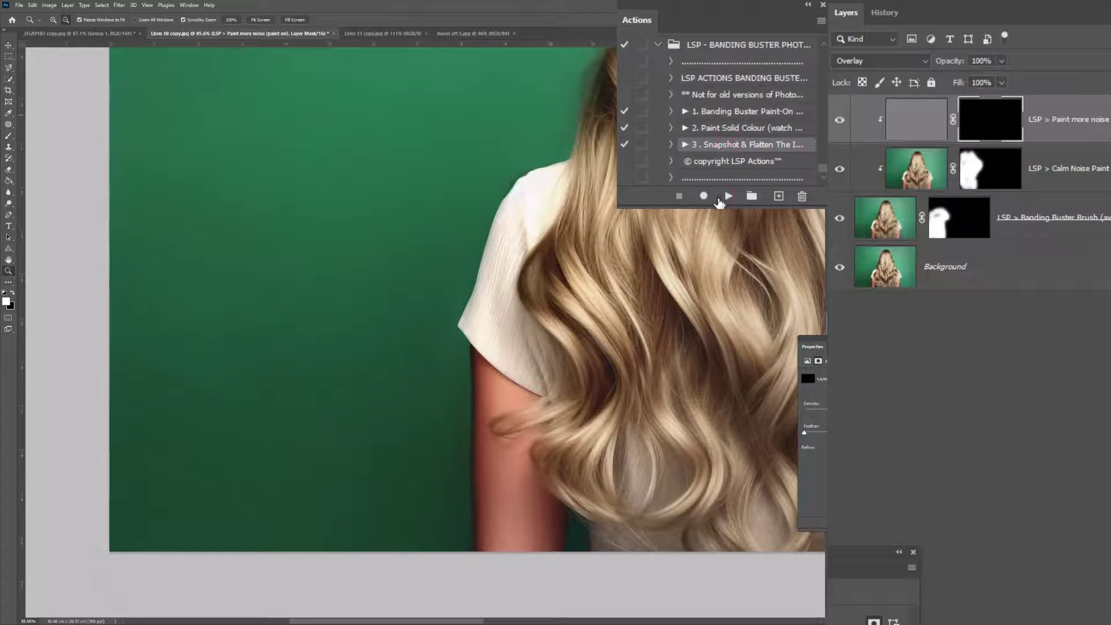
pyautogui.click(726, 196)
# Compare the backdrop between the original Lben 10 copy.jpg state and Snapshot 2 in the history, ending on Snapshot 2.
pyautogui.click(885, 12)
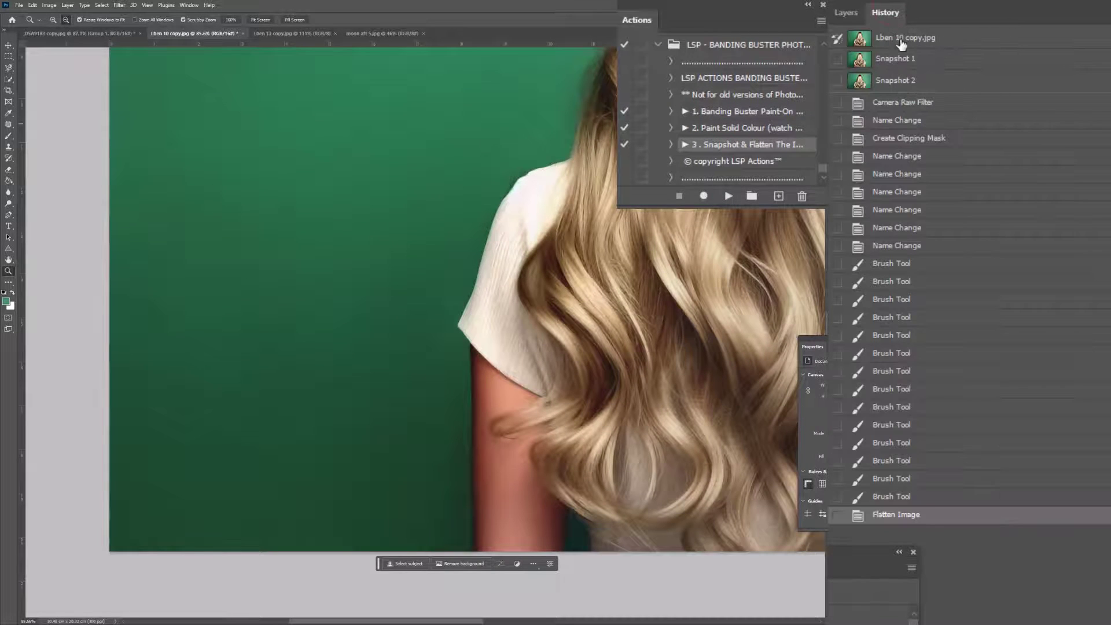
pyautogui.click(901, 41)
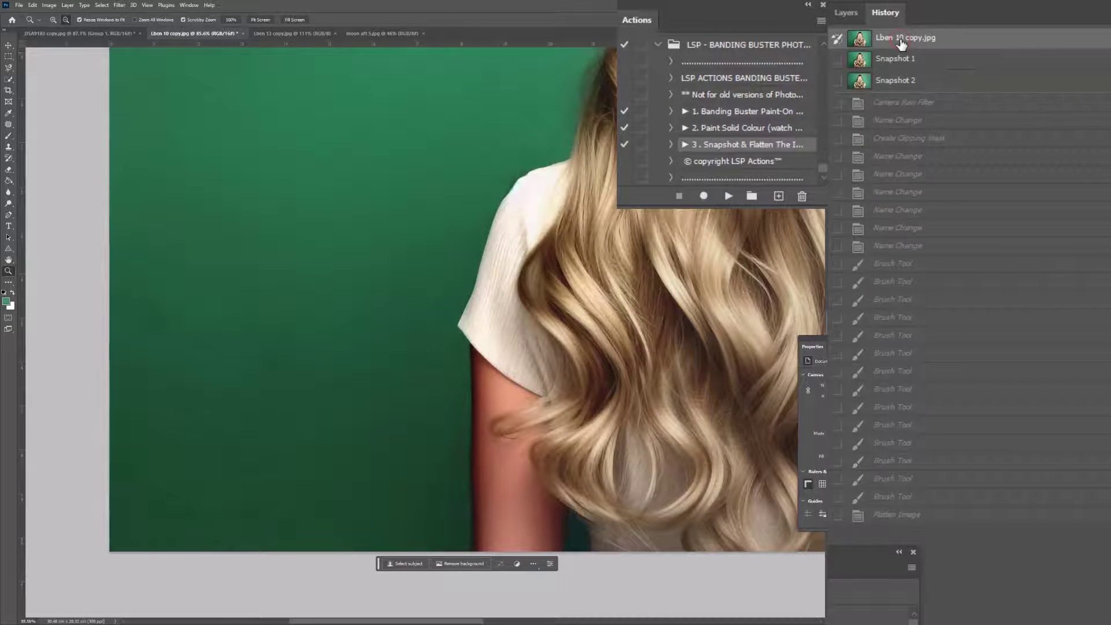
pyautogui.click(904, 80)
pyautogui.click(902, 46)
pyautogui.click(907, 84)
pyautogui.click(283, 380)
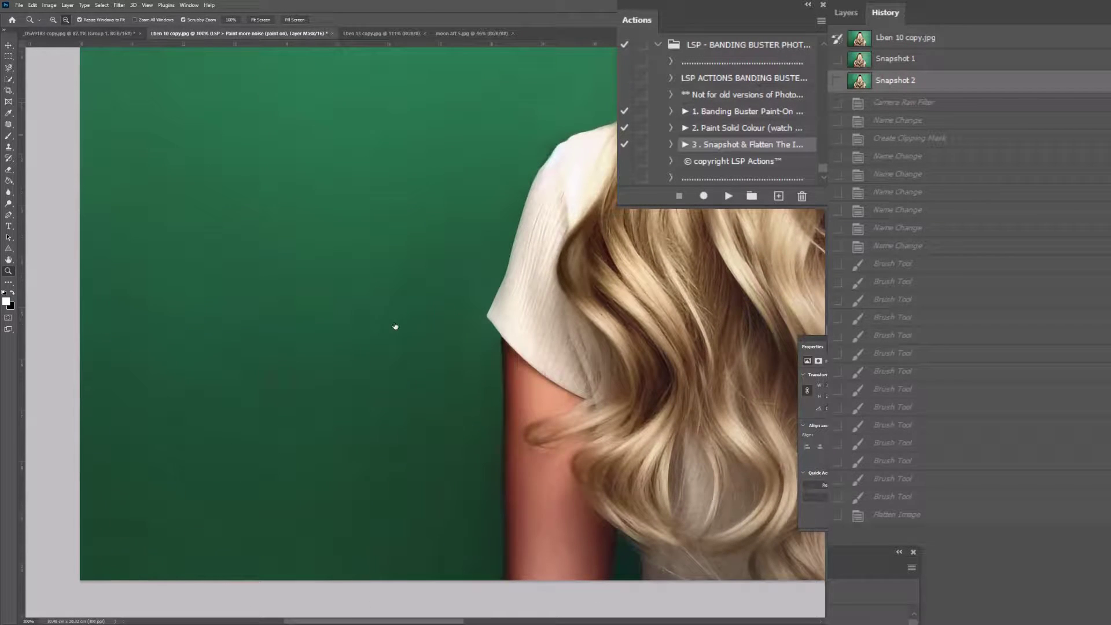
pyautogui.click(903, 46)
pyautogui.click(900, 84)
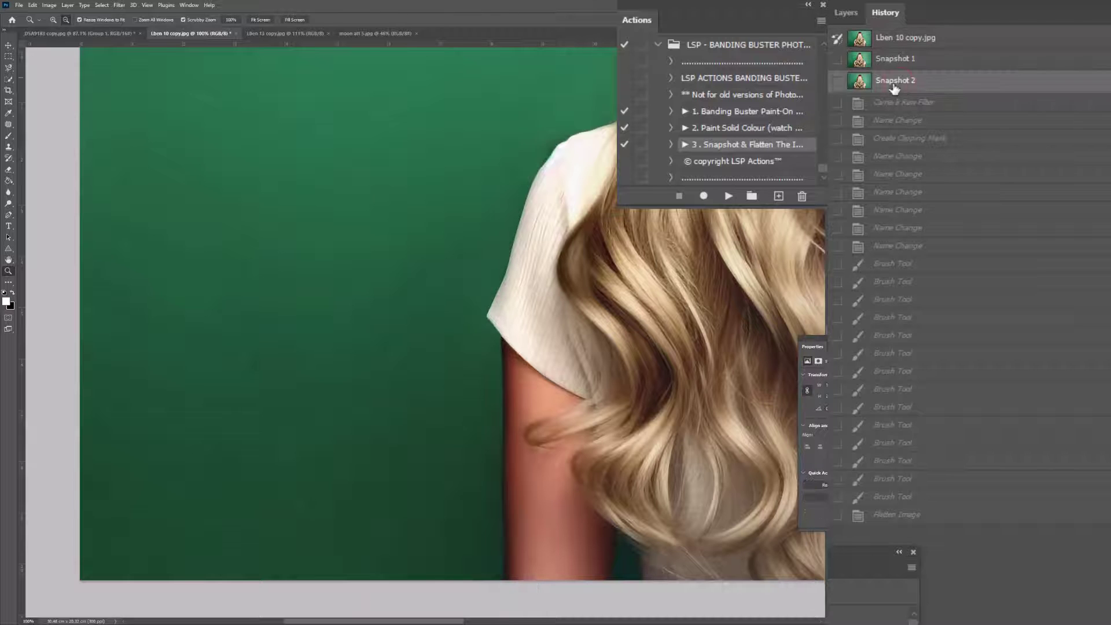
# Switch to the photo Lben 13 copy.jpg and examine its dark green backdrop beside the white sleeve for banding.
pyautogui.click(101, 34)
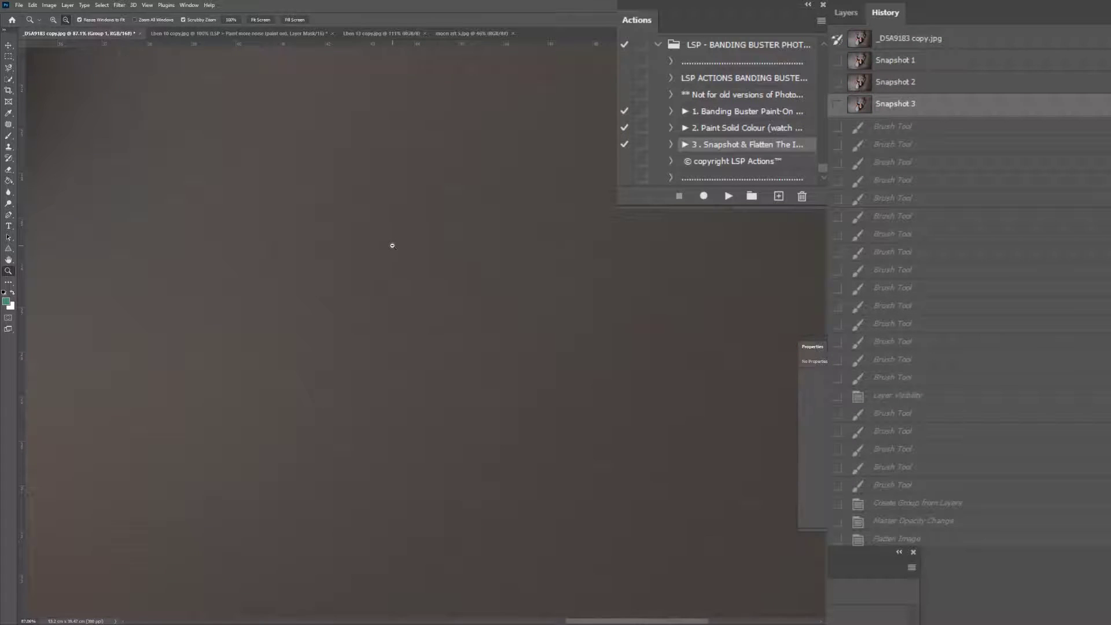
pyautogui.keyDown('alt'); pyautogui.click(392, 246); pyautogui.keyUp('alt')
pyautogui.click(380, 33)
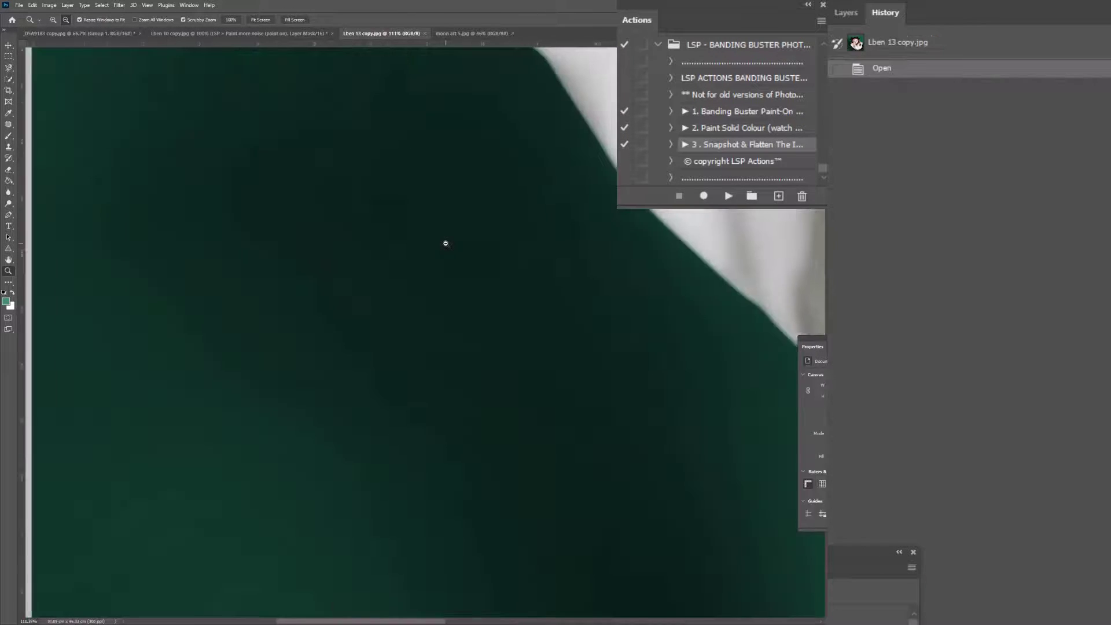
pyautogui.keyDown('alt'); pyautogui.click(446, 243); pyautogui.keyUp('alt')
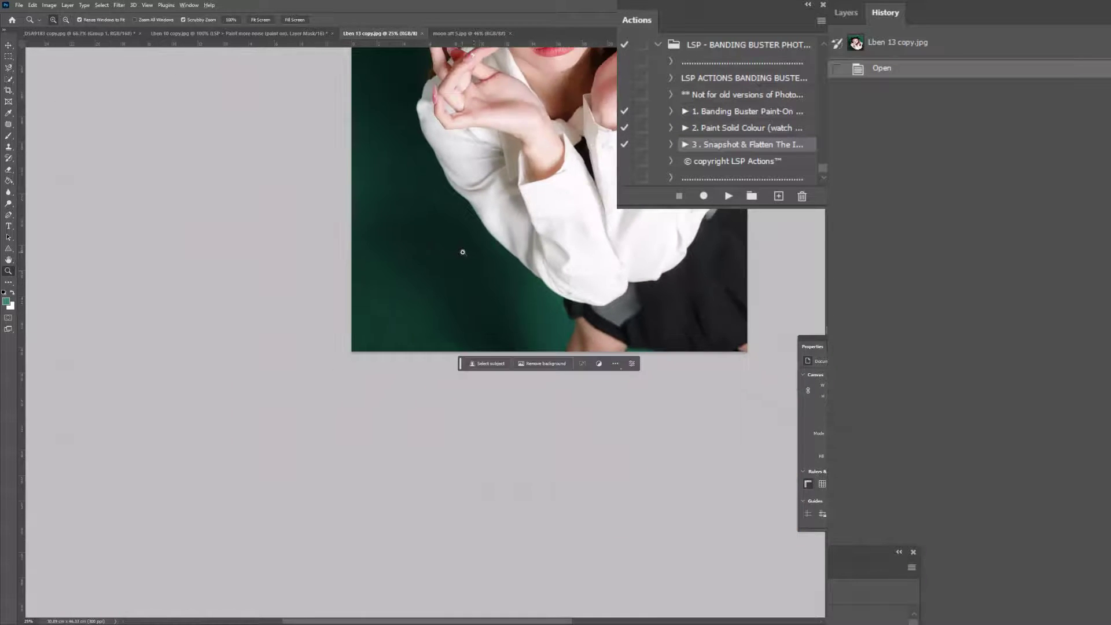
pyautogui.moveTo(463, 252); pyautogui.dragTo(508, 273)
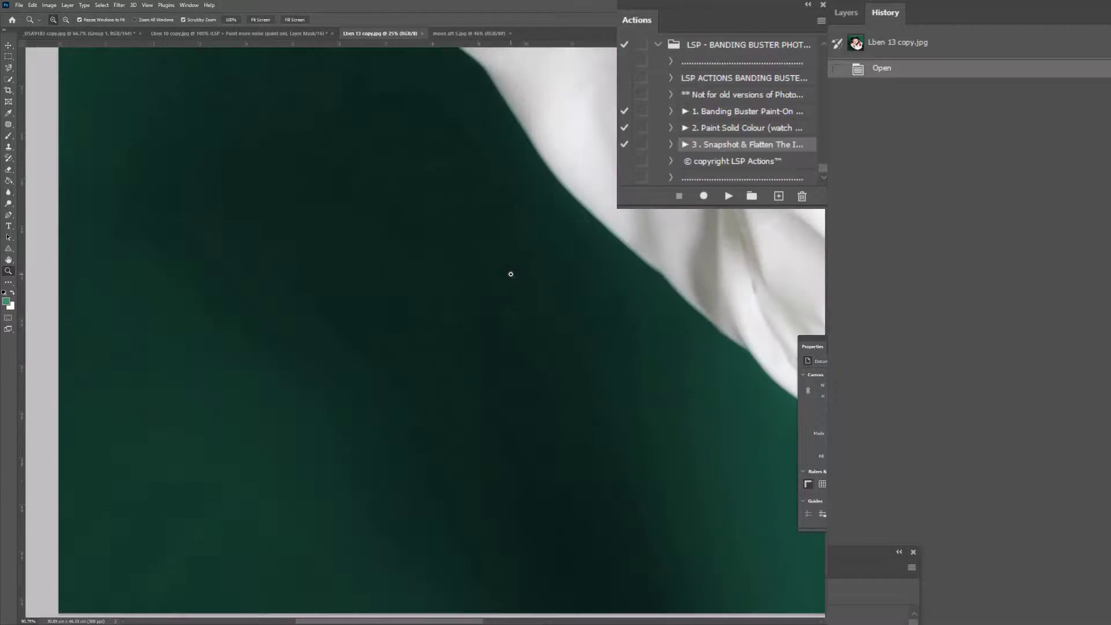
# Run the 1. Banding Buster Paint-On action on Lben 13 copy.jpg and show its layers.
pyautogui.click(721, 112)
pyautogui.moveTo(276, 289); pyautogui.dragTo(330, 337)
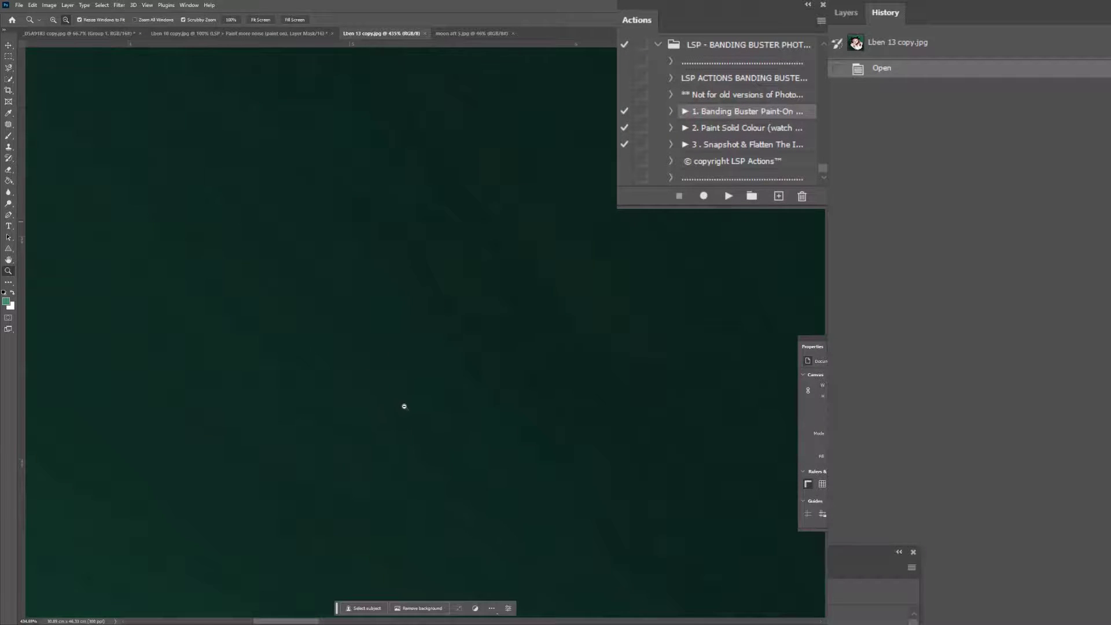
pyautogui.moveTo(403, 406); pyautogui.dragTo(483, 346)
pyautogui.press('space')
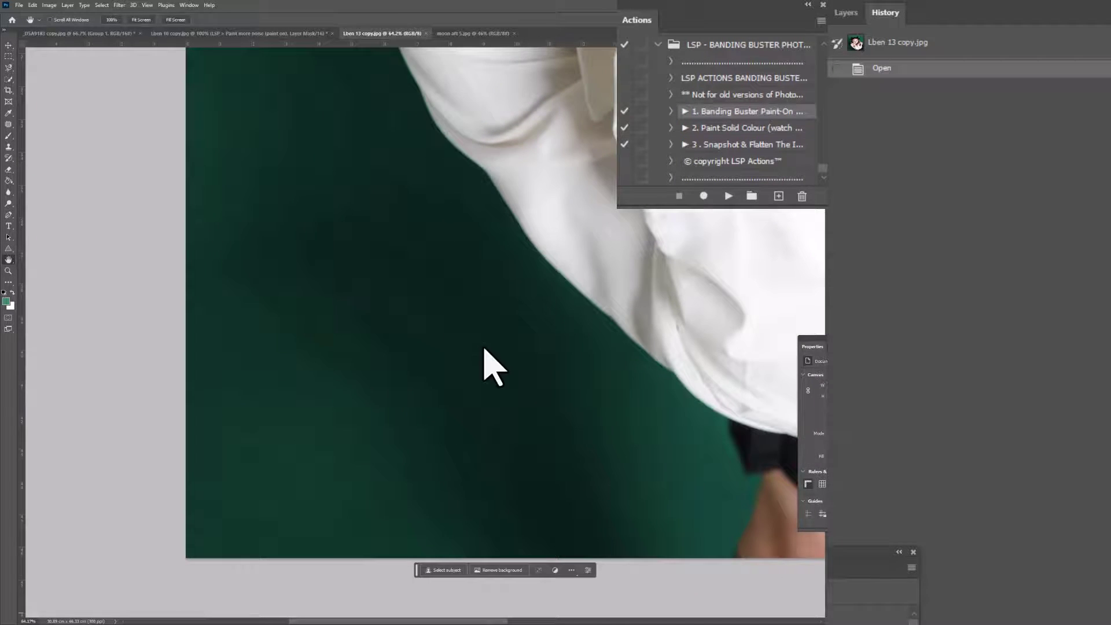
pyautogui.click(846, 12)
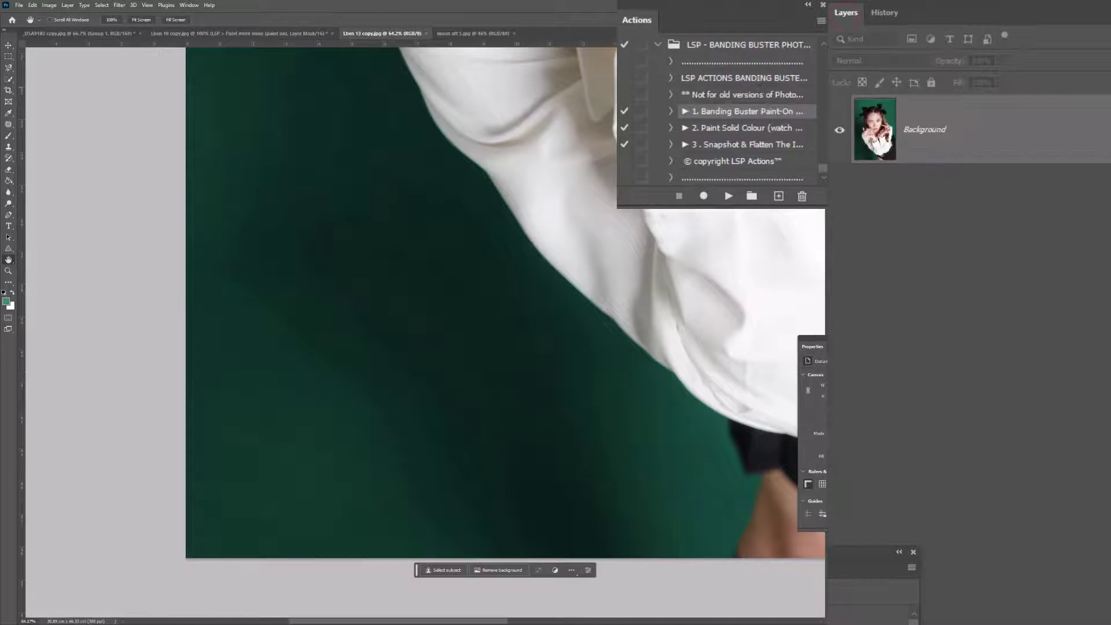
pyautogui.click(728, 196)
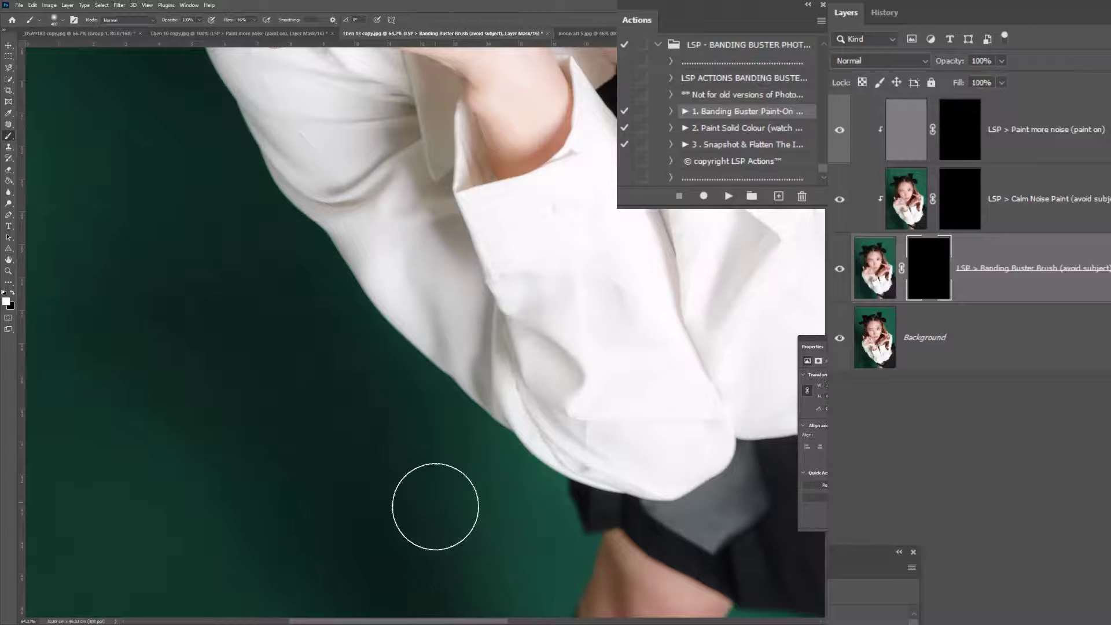
# Paint white on the Banding Buster Brush mask over the lower green backdrop and up beside the sleeve, resizing the brush for the wider area.
pyautogui.moveTo(165, 524); pyautogui.dragTo(149, 256)
pyautogui.keyDown('alt'); pyautogui.click(174, 339); pyautogui.keyUp('alt')
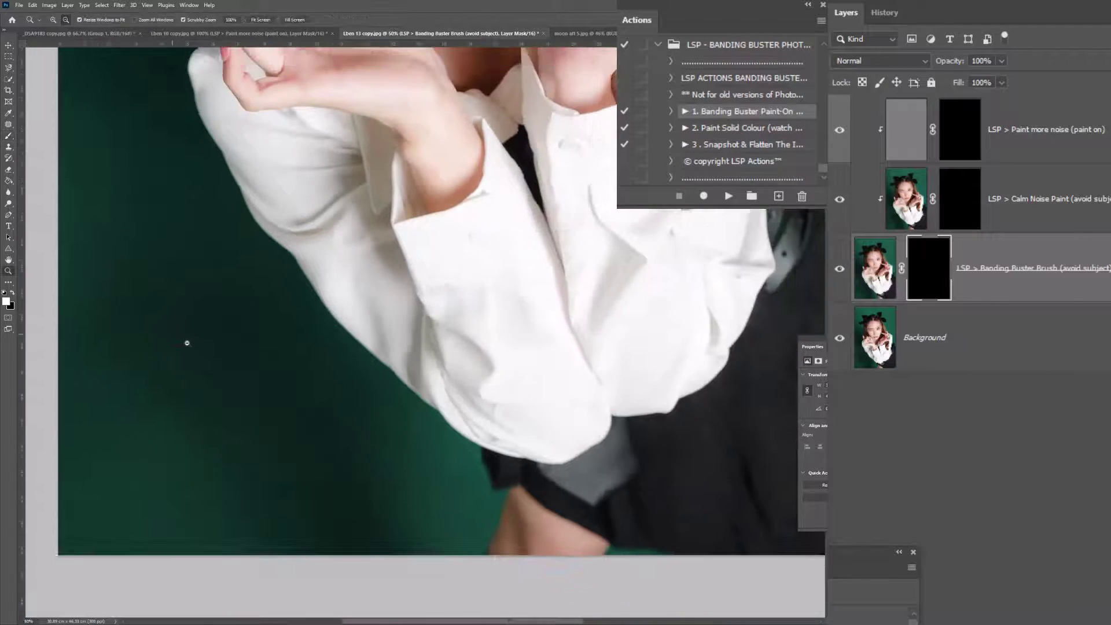
pyautogui.moveTo(198, 356); pyautogui.dragTo(303, 290)
pyautogui.rightClick(315, 291)
pyautogui.moveTo(406, 311); pyautogui.dragTo(409, 310)
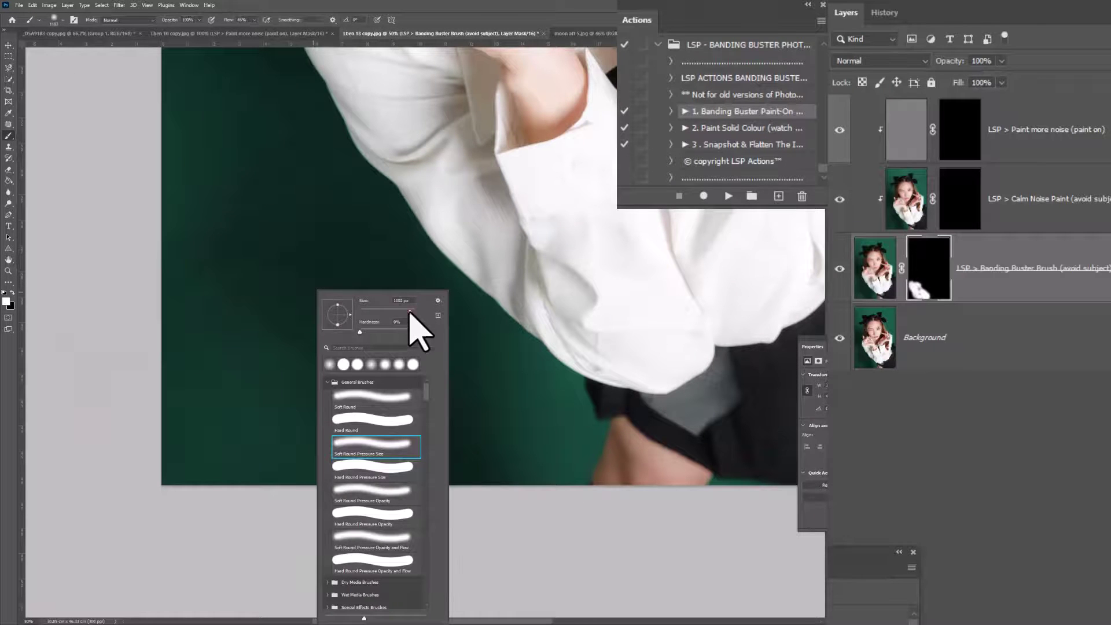
pyautogui.moveTo(283, 188)
pyautogui.mouseDown()
pyautogui.moveTo(249, 206)
pyautogui.moveTo(162, 62)
pyautogui.mouseUp()
pyautogui.scroll(3, 174, 87)
pyautogui.scroll(4, 197, 123)
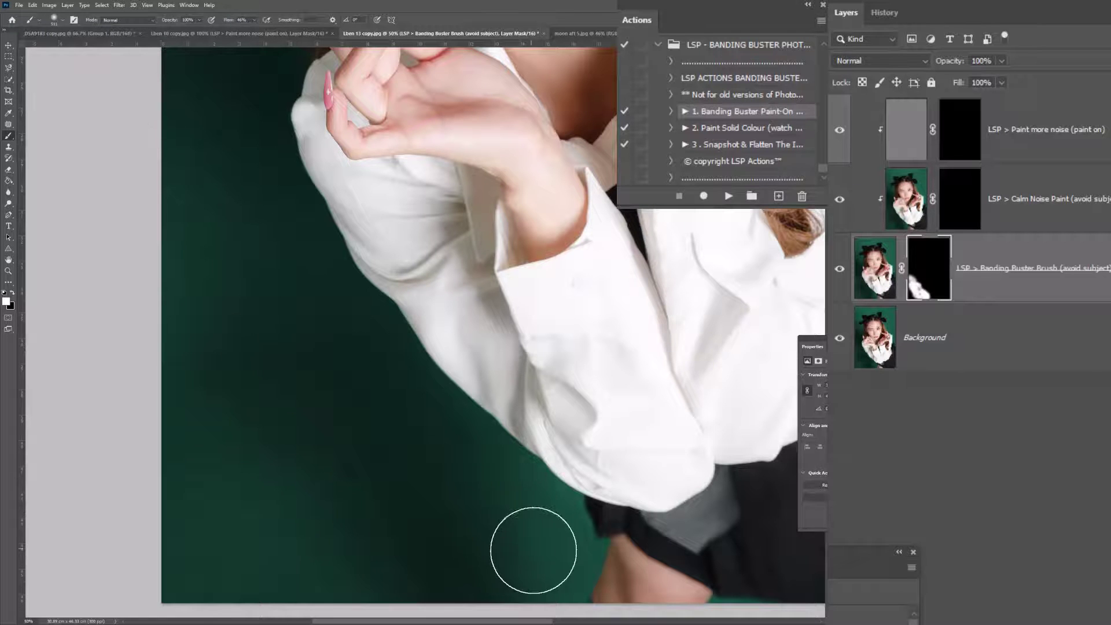
pyautogui.scroll(5, 423, 265)
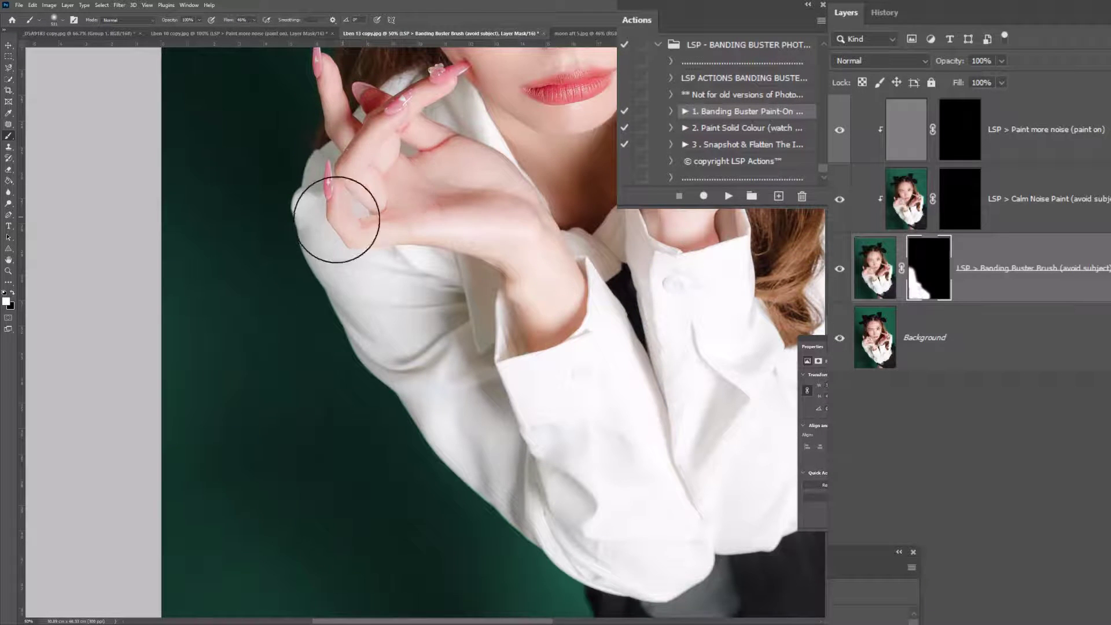
# Paint white on the Banding Buster Brush mask over the raised hand, and restore the hand by painting black over it.
pyautogui.press('z')
pyautogui.moveTo(338, 203); pyautogui.dragTo(343, 203)
pyautogui.click(342, 204)
pyautogui.press('b')
pyautogui.moveTo(372, 161)
pyautogui.mouseDown()
pyautogui.moveTo(341, 74)
pyautogui.moveTo(384, 123)
pyautogui.moveTo(441, 132)
pyautogui.mouseUp()
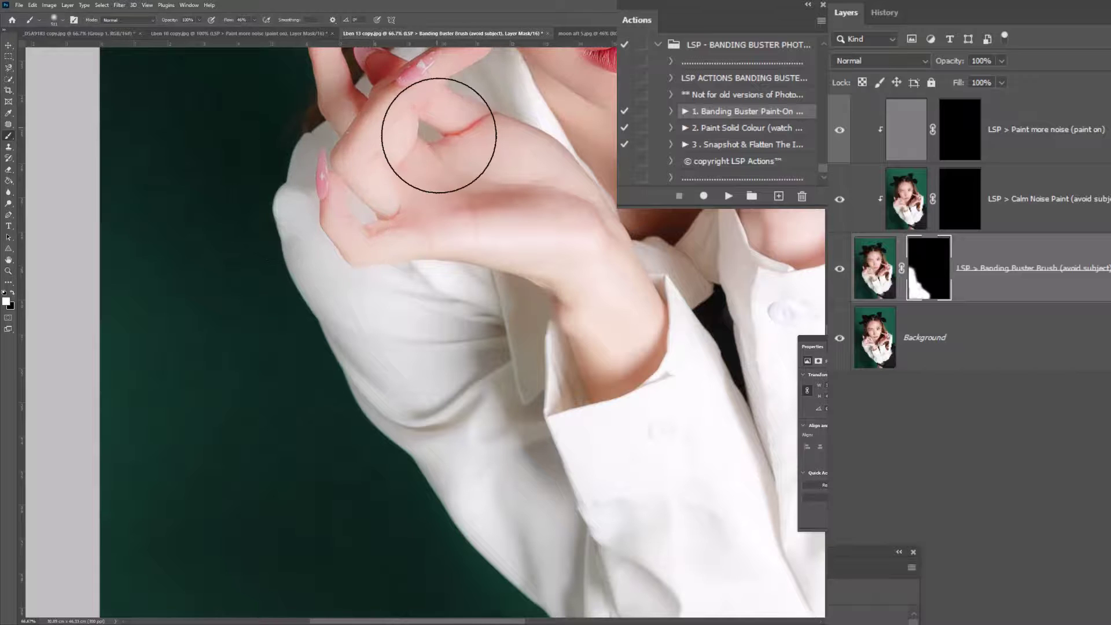
pyautogui.press('x')
pyautogui.click(11, 293)
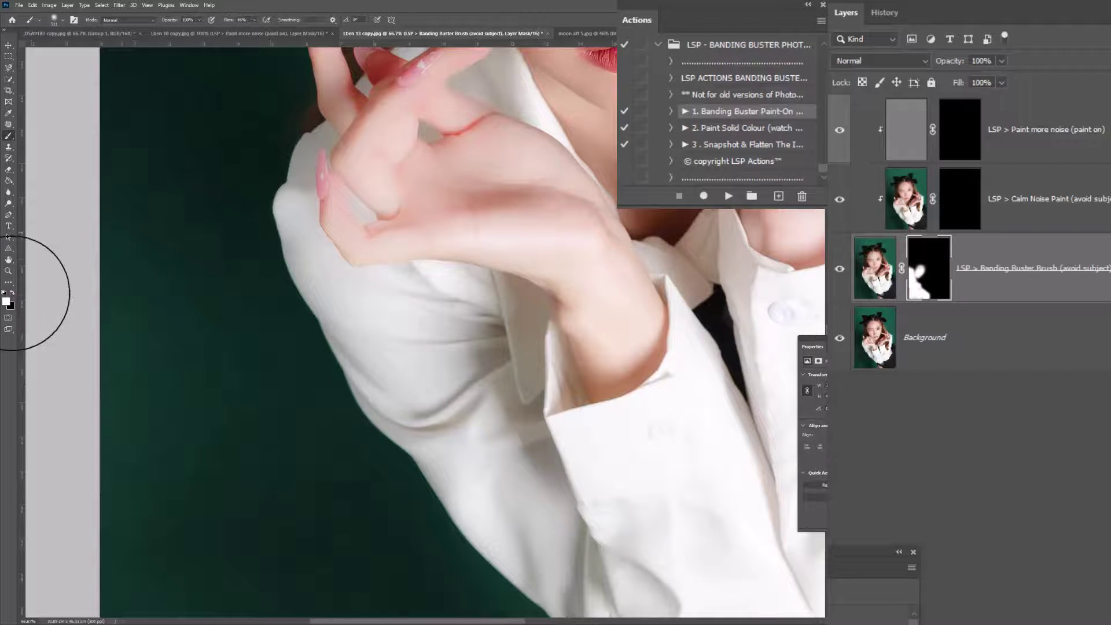
pyautogui.click(12, 293)
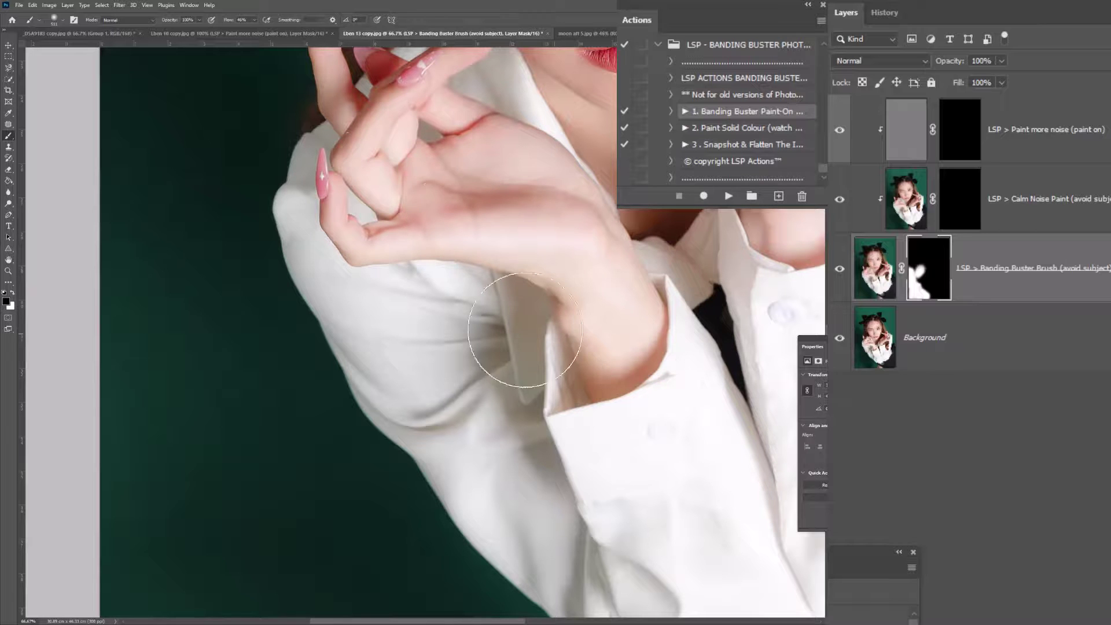
pyautogui.scroll(4, 474, 184)
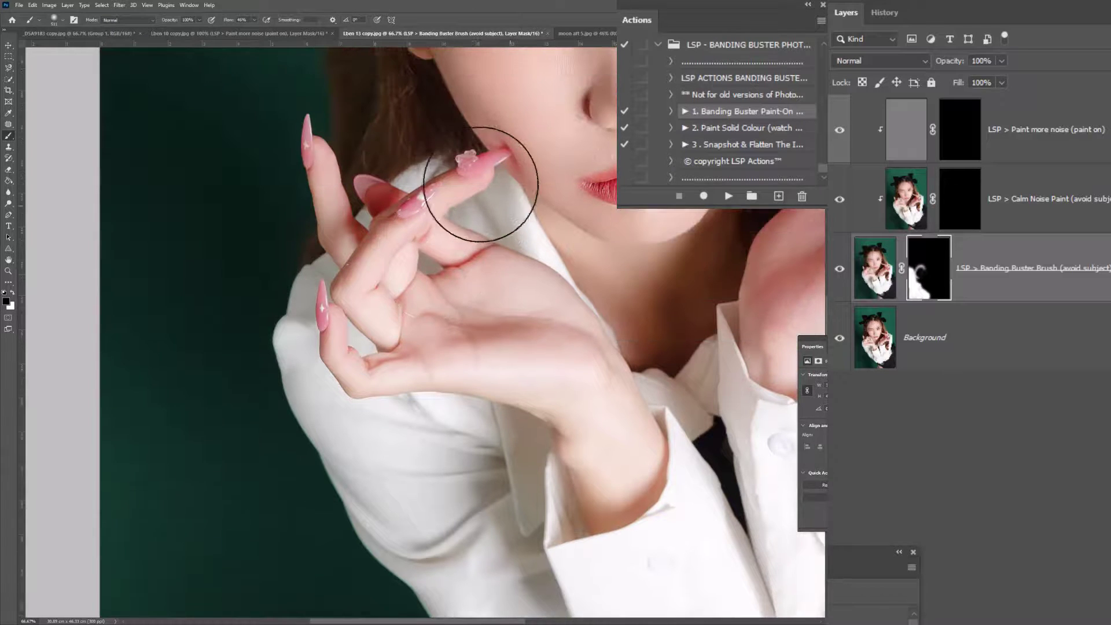
pyautogui.moveTo(596, 190); pyautogui.dragTo(516, 218)
# Paint white on the Banding Buster Brush mask across the lips, and restore them with black.
pyautogui.press('x')
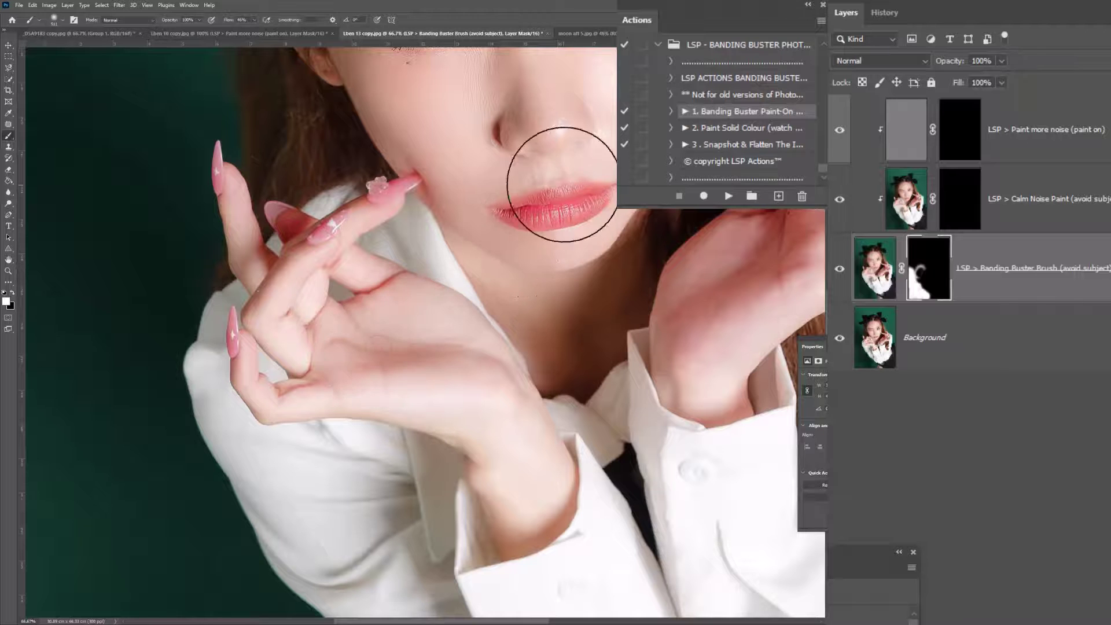
pyautogui.moveTo(563, 178)
pyautogui.mouseDown()
pyautogui.moveTo(501, 207)
pyautogui.moveTo(454, 128)
pyautogui.moveTo(498, 166)
pyautogui.moveTo(561, 147)
pyautogui.moveTo(595, 169)
pyautogui.mouseUp()
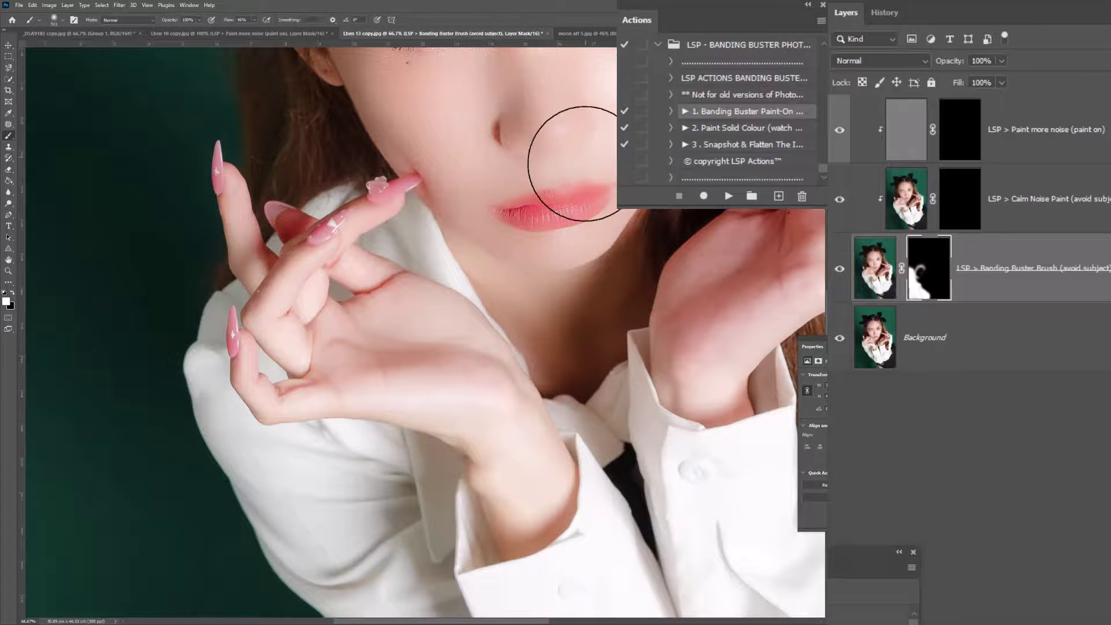
pyautogui.press('x')
pyautogui.moveTo(675, 164)
pyautogui.mouseDown()
pyautogui.moveTo(614, 22)
pyautogui.moveTo(526, 90)
pyautogui.moveTo(665, 137)
pyautogui.moveTo(397, 253)
pyautogui.moveTo(297, 199)
pyautogui.moveTo(341, 309)
pyautogui.mouseUp()
pyautogui.press('space')
pyautogui.moveTo(405, 377)
pyautogui.mouseDown()
pyautogui.moveTo(615, 116)
pyautogui.moveTo(536, 19)
pyautogui.mouseUp()
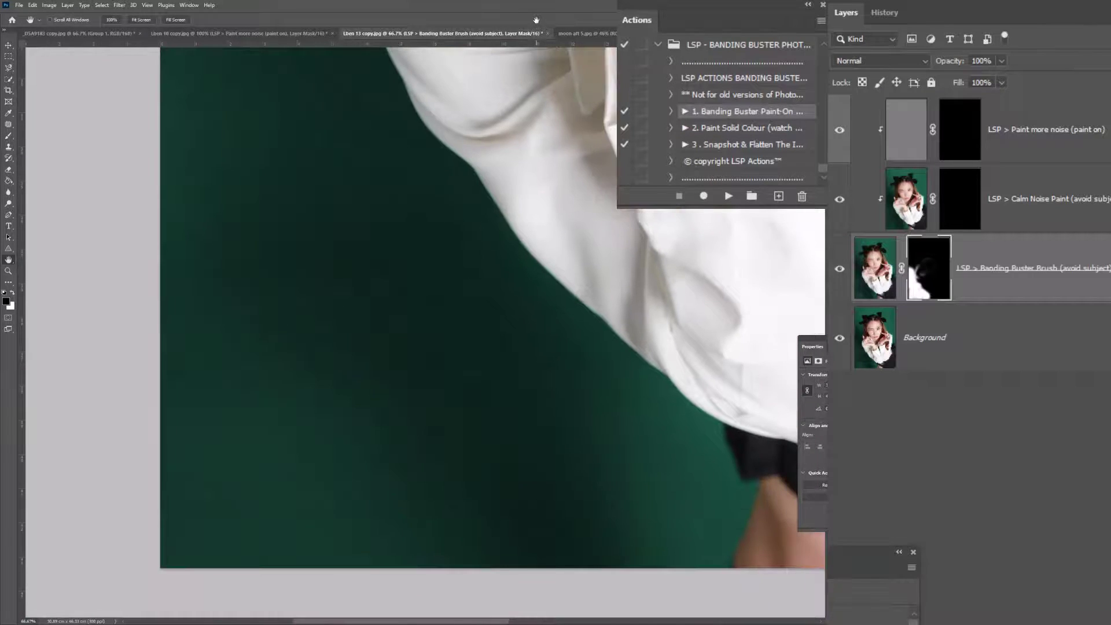
# Compare the backdrop with the Banding Buster Brush layer hidden and shown, and run the 2. Paint Solid Colour action.
pyautogui.click(838, 270)
pyautogui.click(839, 270)
pyautogui.click(839, 270)
pyautogui.click(765, 128)
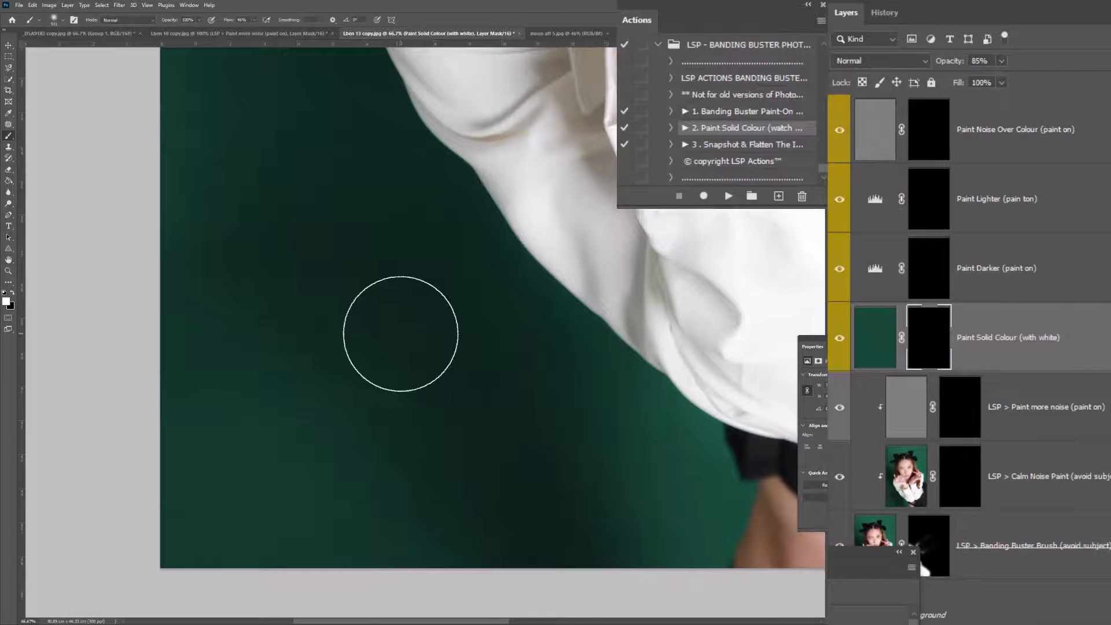
# Enlarge the brush, paint the solid green over the dark lower backdrop, and undo the stroke that spills across the sleeve.
pyautogui.rightClick(400, 333)
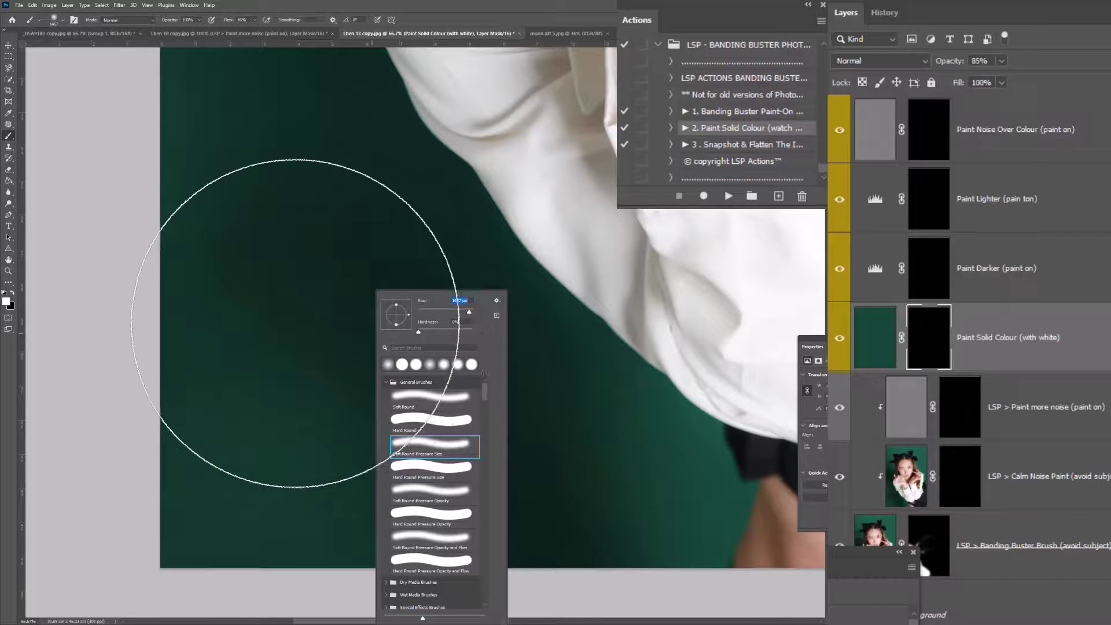
pyautogui.moveTo(295, 323)
pyautogui.mouseDown()
pyautogui.moveTo(301, 229)
pyautogui.moveTo(282, 245)
pyautogui.moveTo(342, 320)
pyautogui.moveTo(429, 426)
pyautogui.moveTo(538, 520)
pyautogui.moveTo(351, 307)
pyautogui.mouseUp()
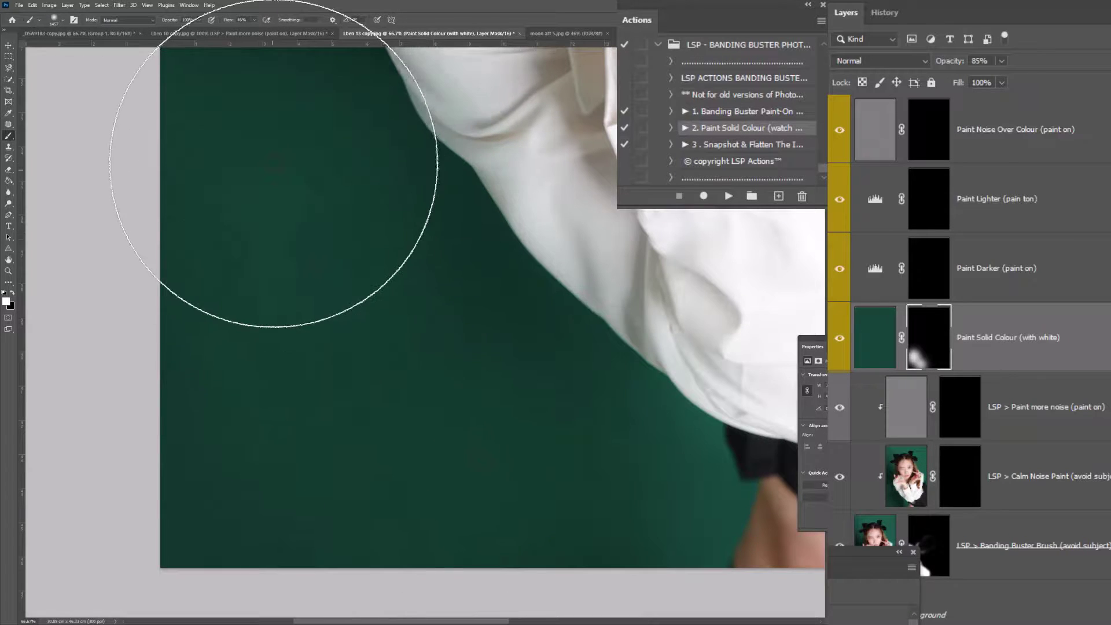
pyautogui.scroll(2, 301, 116)
pyautogui.moveTo(464, 129)
pyautogui.mouseDown()
pyautogui.moveTo(472, 214)
pyautogui.moveTo(595, 194)
pyautogui.mouseUp()
pyautogui.hotkey('ctrl', 'z')
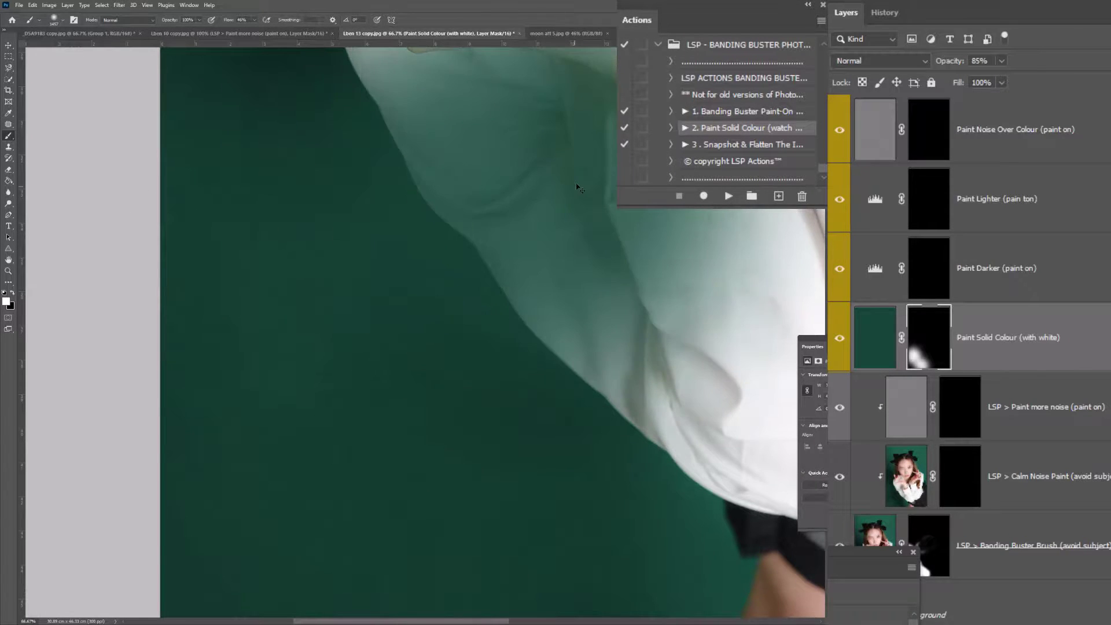
# Extend the solid green up the backdrop beside the sleeve and clean the Paint Solid Colour mask along the sleeve edge with black.
pyautogui.scroll(5, 471, 185)
pyautogui.press('x')
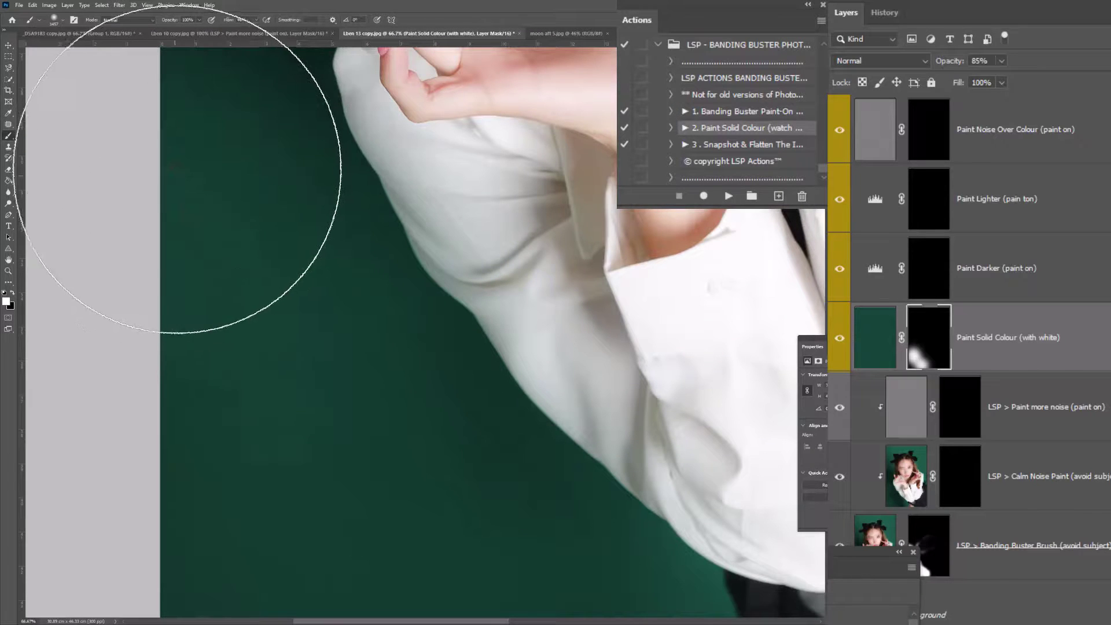
pyautogui.scroll(-3, 521, 300)
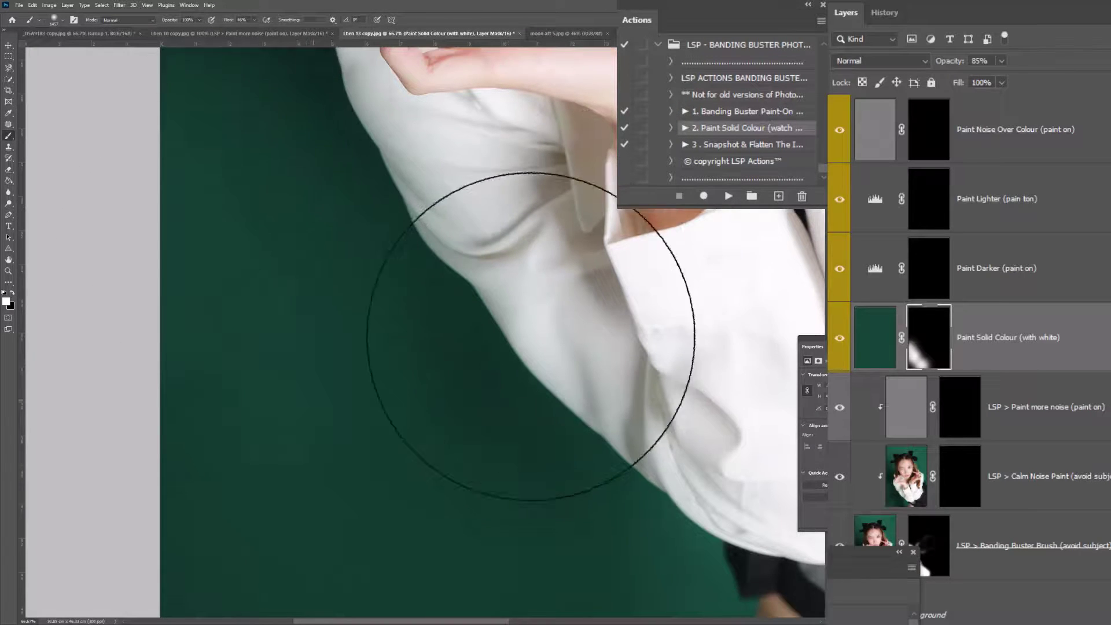
pyautogui.press('x')
pyautogui.press('z')
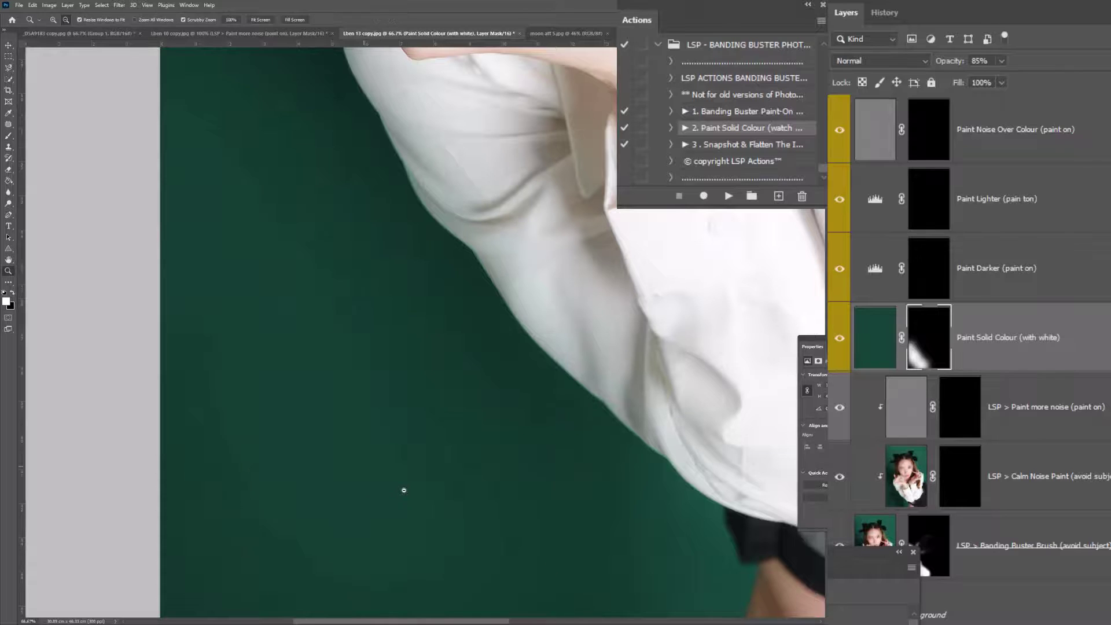
pyautogui.scroll(-2, 404, 490)
pyautogui.keyDown('alt'); pyautogui.click(404, 490); pyautogui.keyUp('alt')
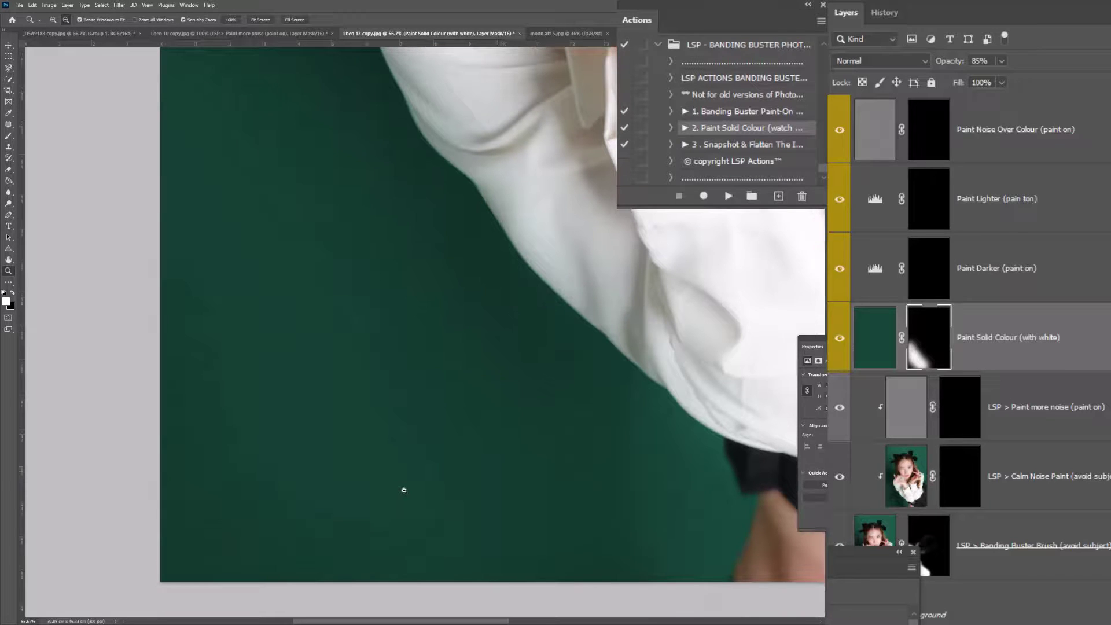
# Darken the lower backdrop through the Paint Darker mask and lower the Paint Darker and Paint Solid Colour layers to 24% opacity.
pyautogui.click(942, 266)
pyautogui.press('b')
pyautogui.moveTo(417, 387)
pyautogui.mouseDown()
pyautogui.moveTo(372, 304)
pyautogui.moveTo(278, 432)
pyautogui.moveTo(411, 346)
pyautogui.moveTo(263, 265)
pyautogui.moveTo(317, 333)
pyautogui.moveTo(479, 402)
pyautogui.moveTo(439, 388)
pyautogui.moveTo(506, 369)
pyautogui.mouseUp()
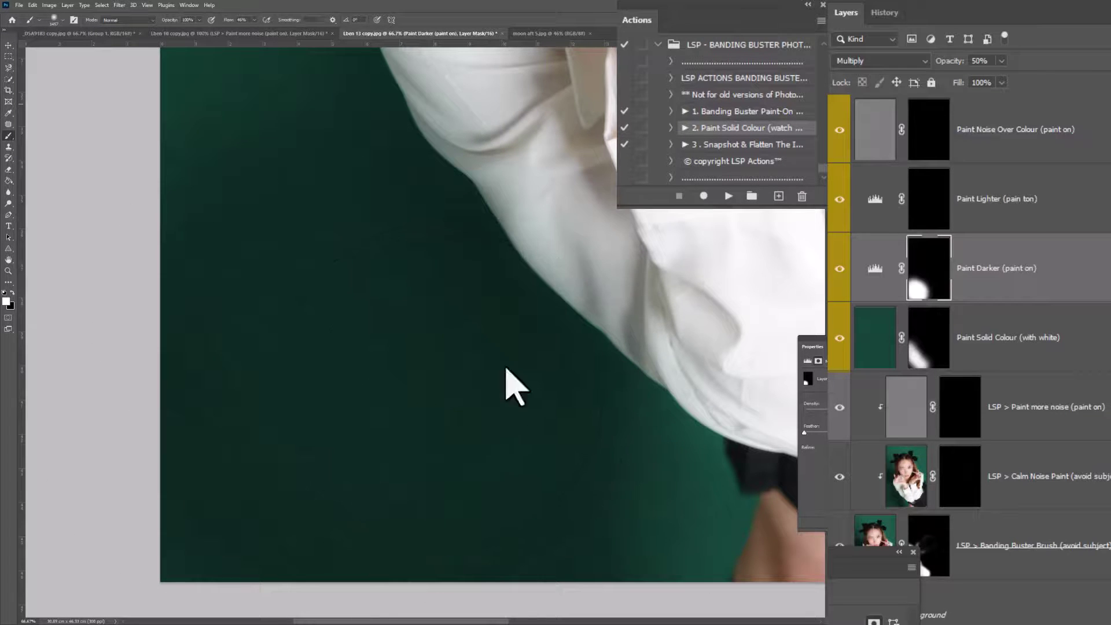
pyautogui.keyDown('shift'); pyautogui.click(1010, 339); pyautogui.keyUp('shift')
pyautogui.click(1001, 61)
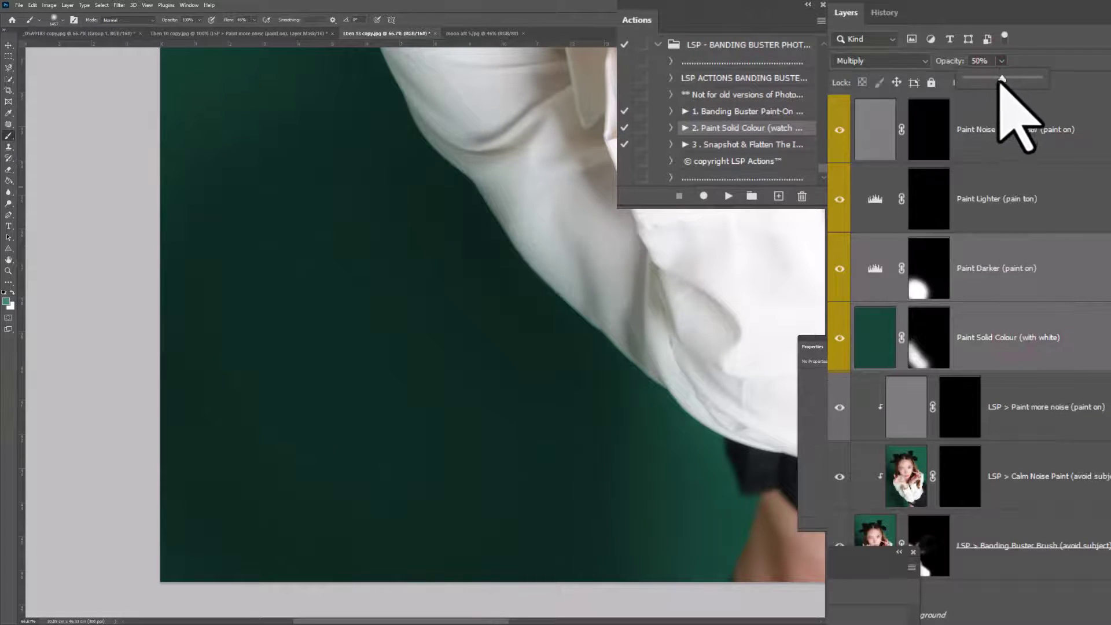
pyautogui.moveTo(1000, 80)
pyautogui.mouseDown()
pyautogui.moveTo(974, 81)
pyautogui.moveTo(983, 81)
pyautogui.mouseUp()
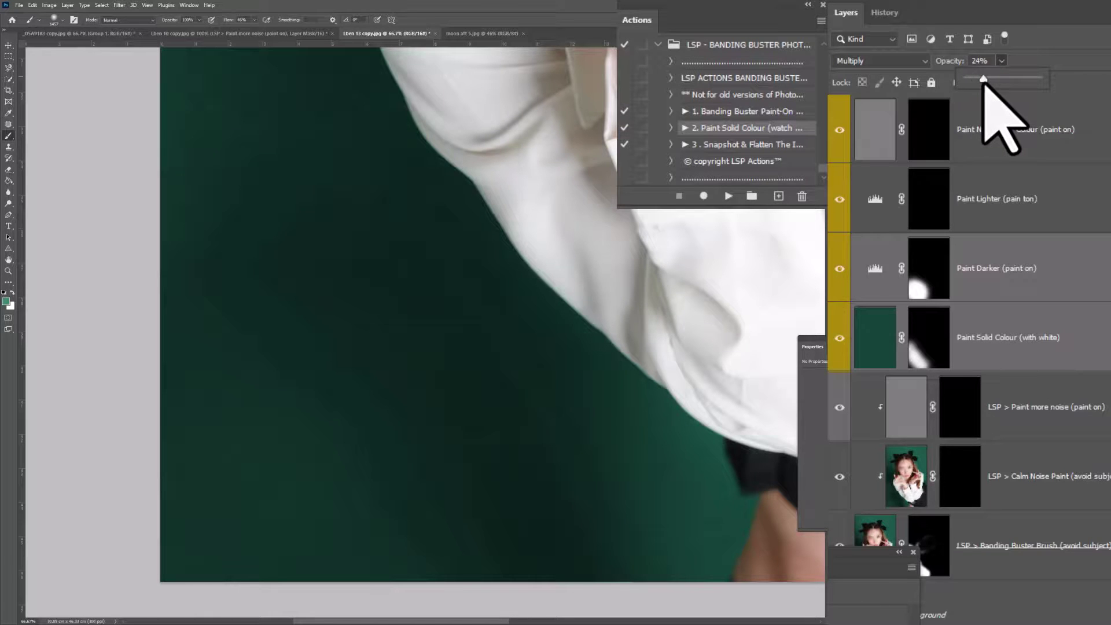
# Hide the Paint Darker layer and set the Paint Solid Colour layer's opacity to 41%.
pyautogui.click(838, 270)
pyautogui.click(990, 355)
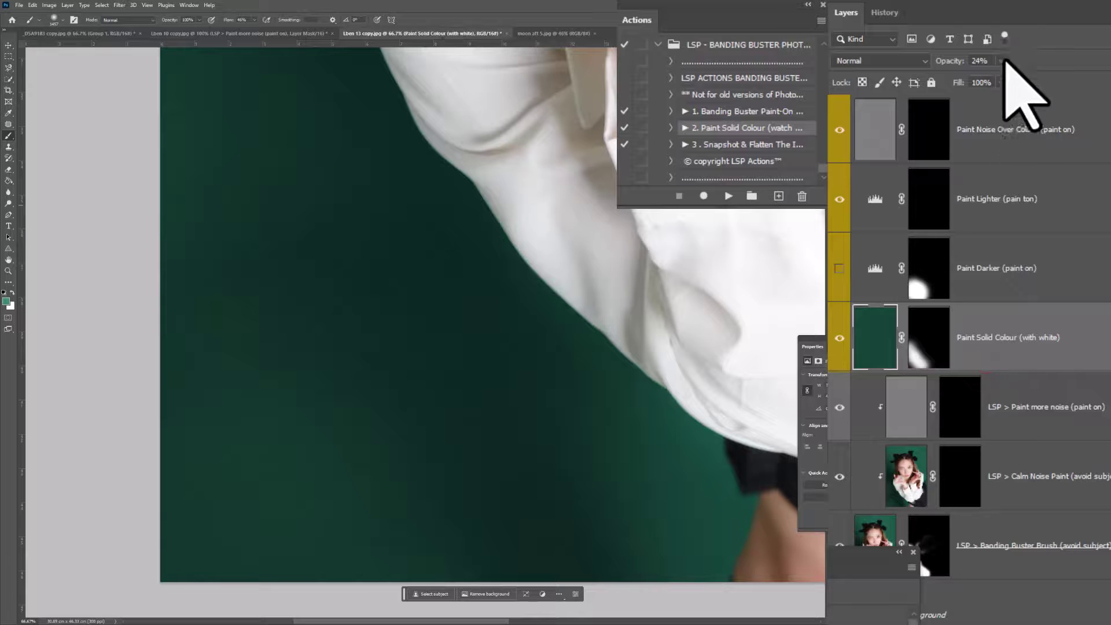
pyautogui.moveTo(1002, 61); pyautogui.dragTo(1014, 80)
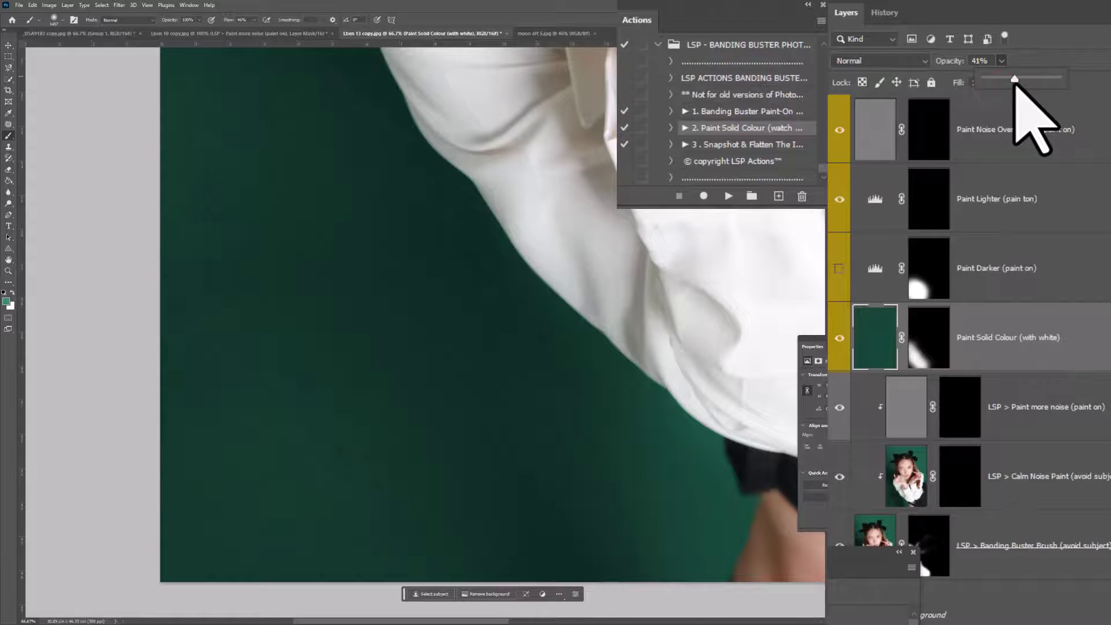
# Touch up the Paint Solid Colour mask over the backdrop beside the sleeve to smooth its blend with the original green.
pyautogui.click(939, 337)
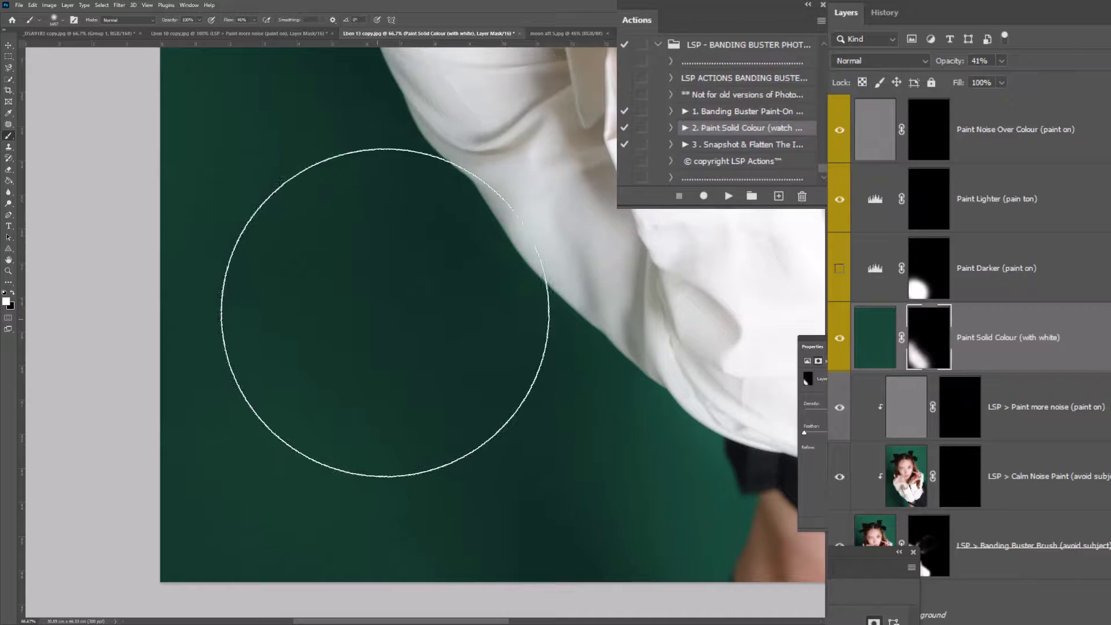
pyautogui.press('z')
pyautogui.keyDown('alt'); pyautogui.click(487, 361); pyautogui.keyUp('alt')
pyautogui.press('b')
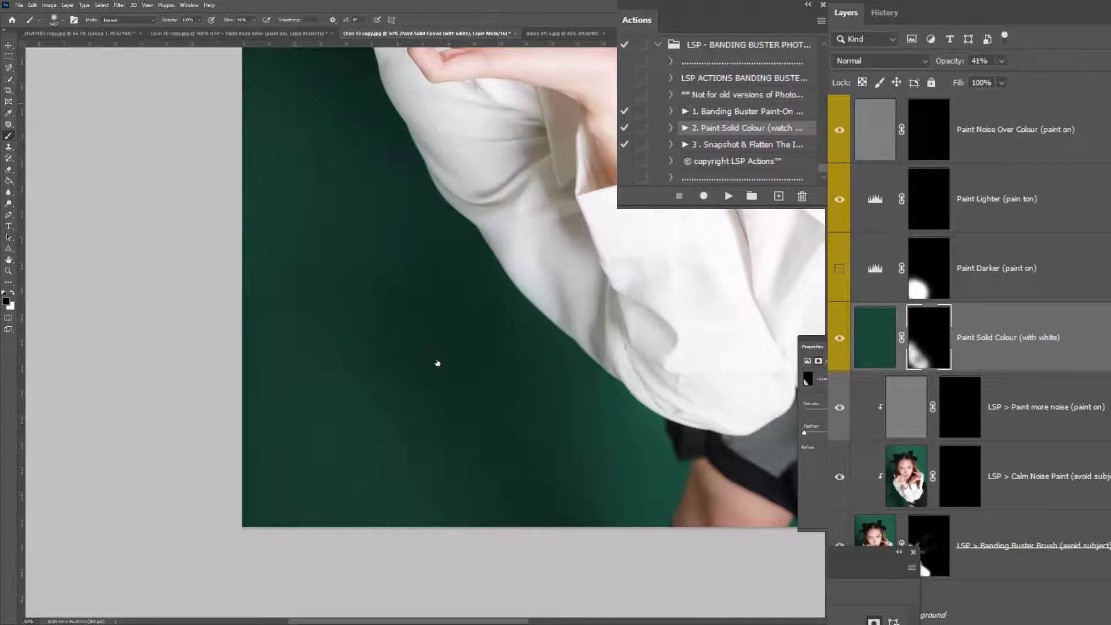
# Set the Paint Solid Colour layer's opacity to 32% and run the 3. Snapshot & Flatten action.
pyautogui.click(757, 146)
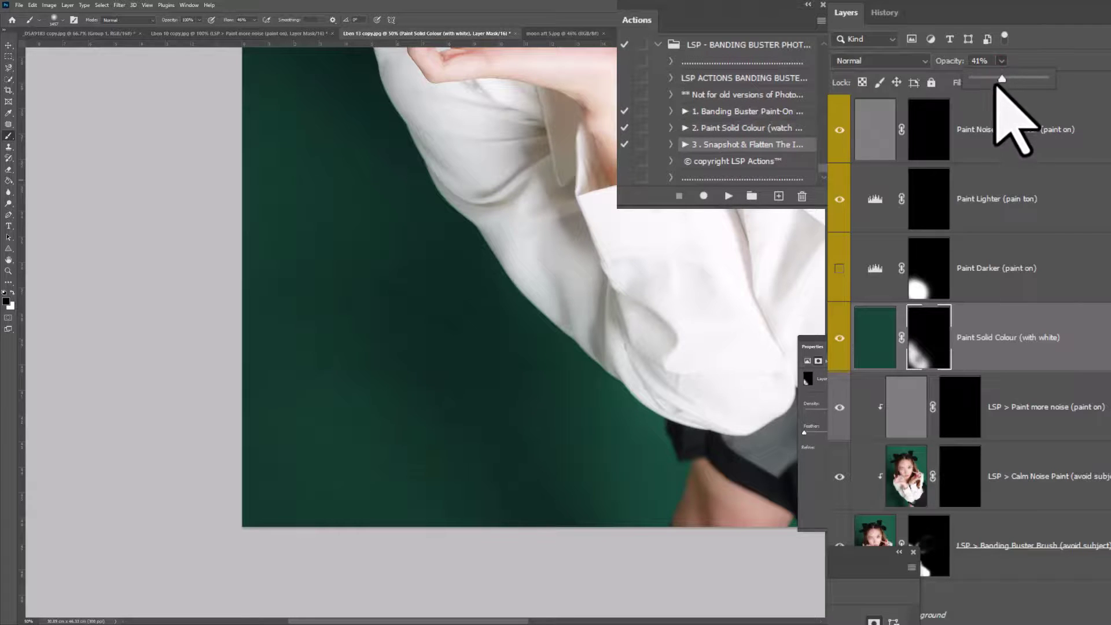
pyautogui.moveTo(1001, 61)
pyautogui.mouseDown()
pyautogui.moveTo(971, 78)
pyautogui.moveTo(995, 78)
pyautogui.mouseUp()
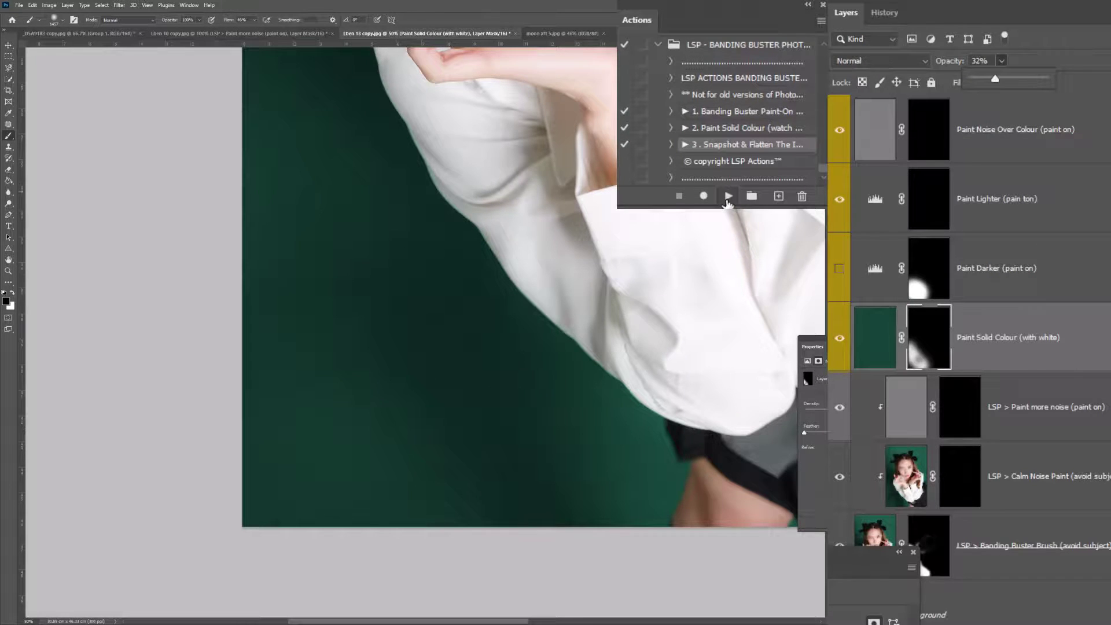
pyautogui.click(728, 197)
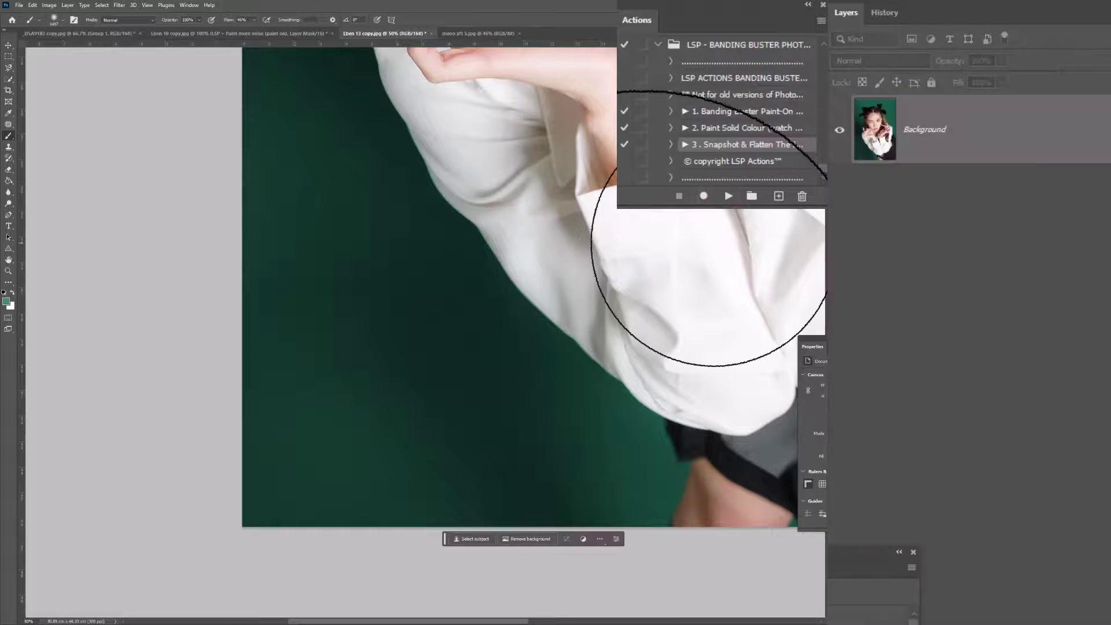
# Compare the dark green backdrop up close between the original Lben 13 copy.jpg state and Snapshot 2 in the history, ending on Snapshot 2.
pyautogui.click(884, 13)
pyautogui.click(880, 46)
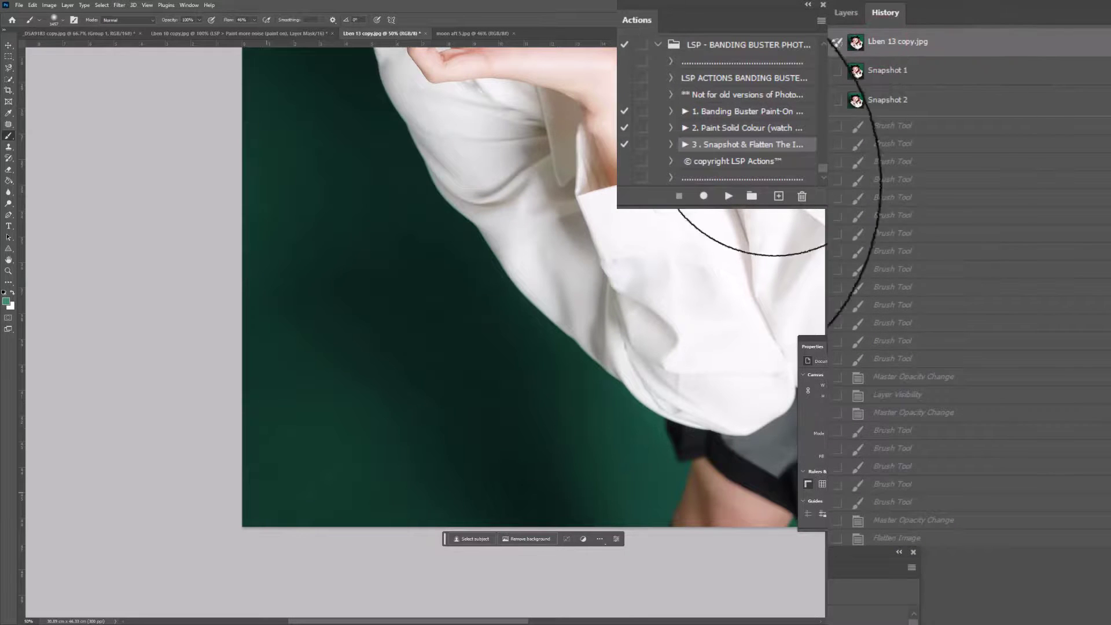
pyautogui.press('z')
pyautogui.moveTo(322, 426); pyautogui.dragTo(342, 444)
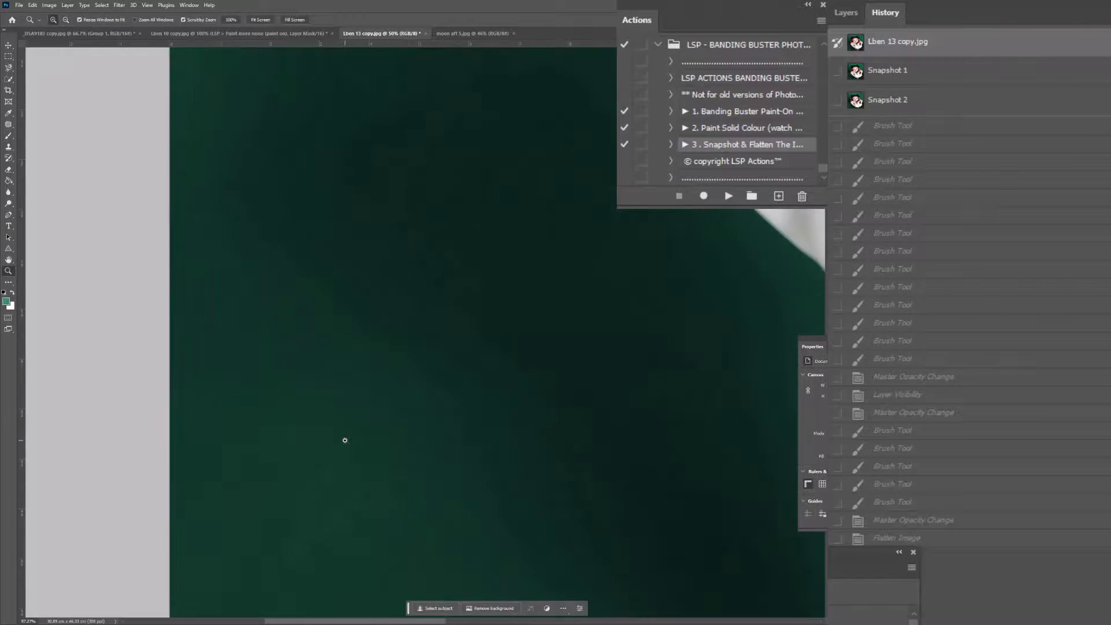
pyautogui.click(894, 110)
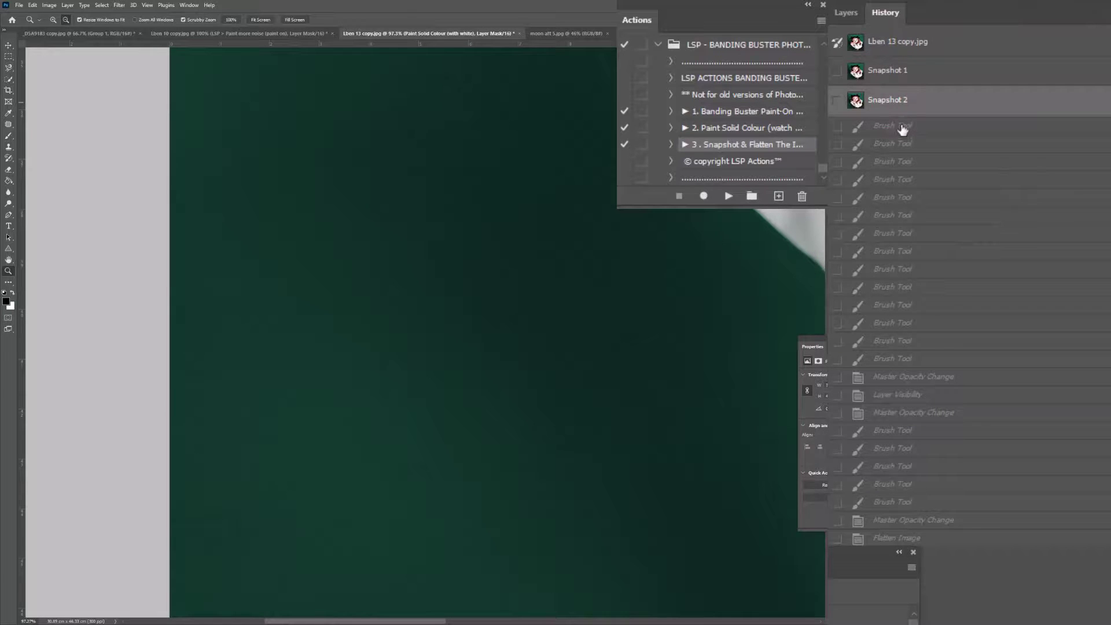
pyautogui.click(881, 49)
pyautogui.click(880, 104)
pyautogui.click(889, 53)
pyautogui.click(882, 102)
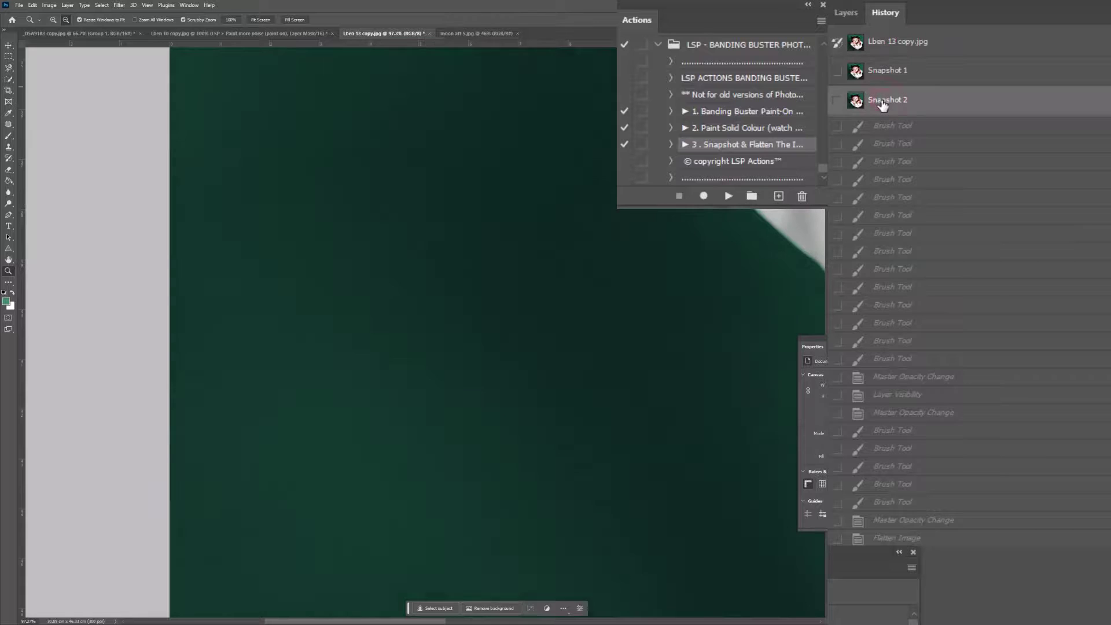
pyautogui.click(889, 53)
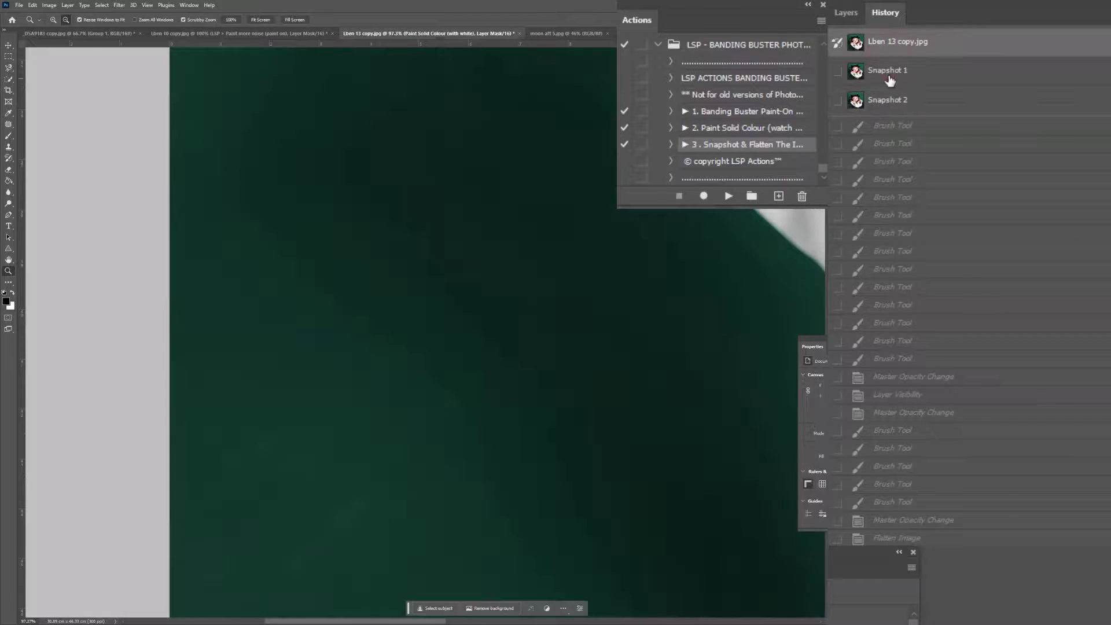
pyautogui.click(887, 102)
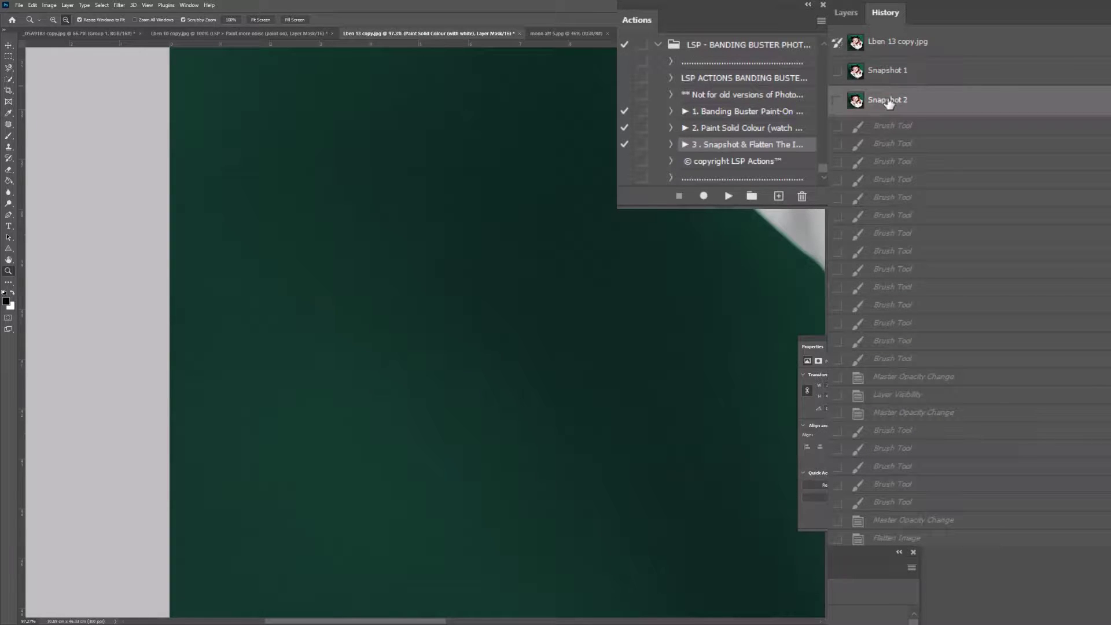
# Paint with white on the LSP > Calm Noise Paint mask over the dark green backdrop beside the sleeve.
pyautogui.click(846, 12)
pyautogui.keyDown('alt'); pyautogui.click(411, 386); pyautogui.keyUp('alt')
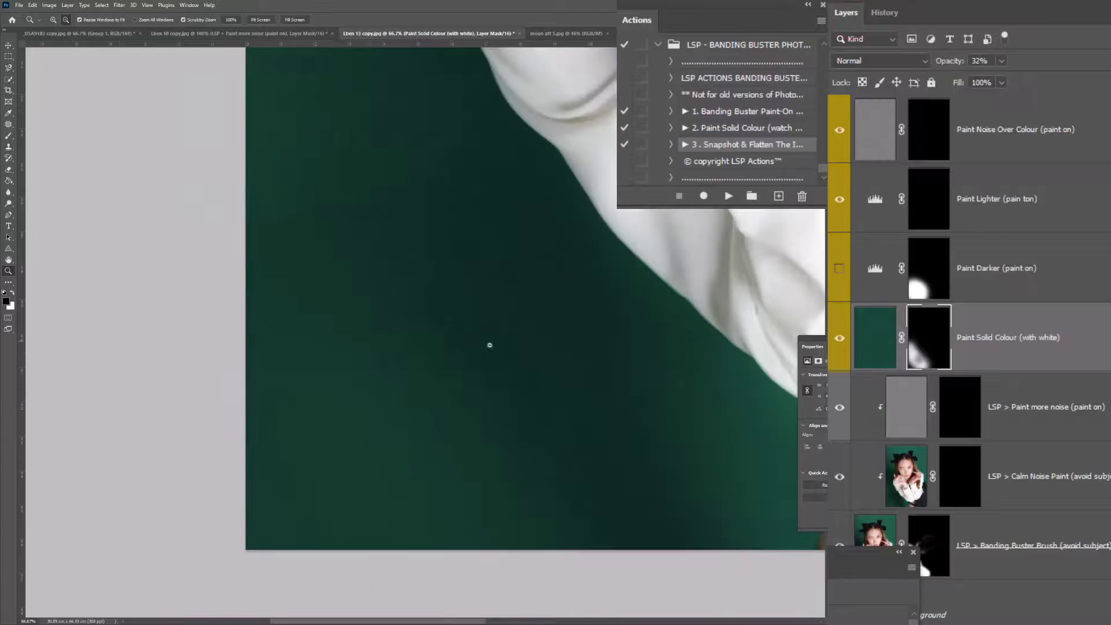
pyautogui.click(932, 153)
pyautogui.click(954, 399)
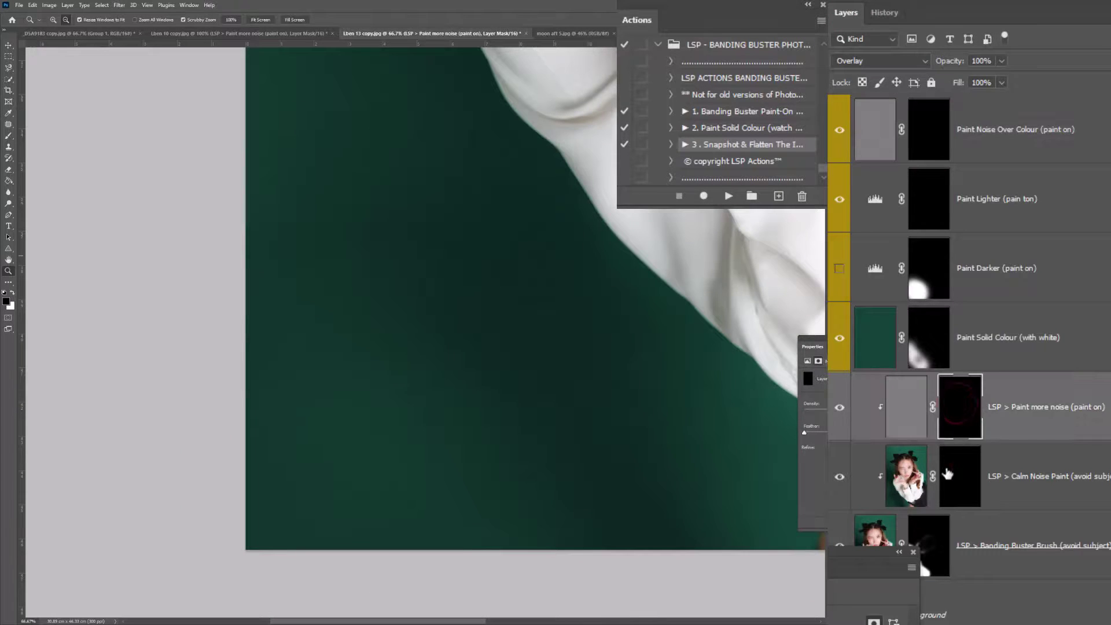
pyautogui.click(946, 480)
pyautogui.press('b')
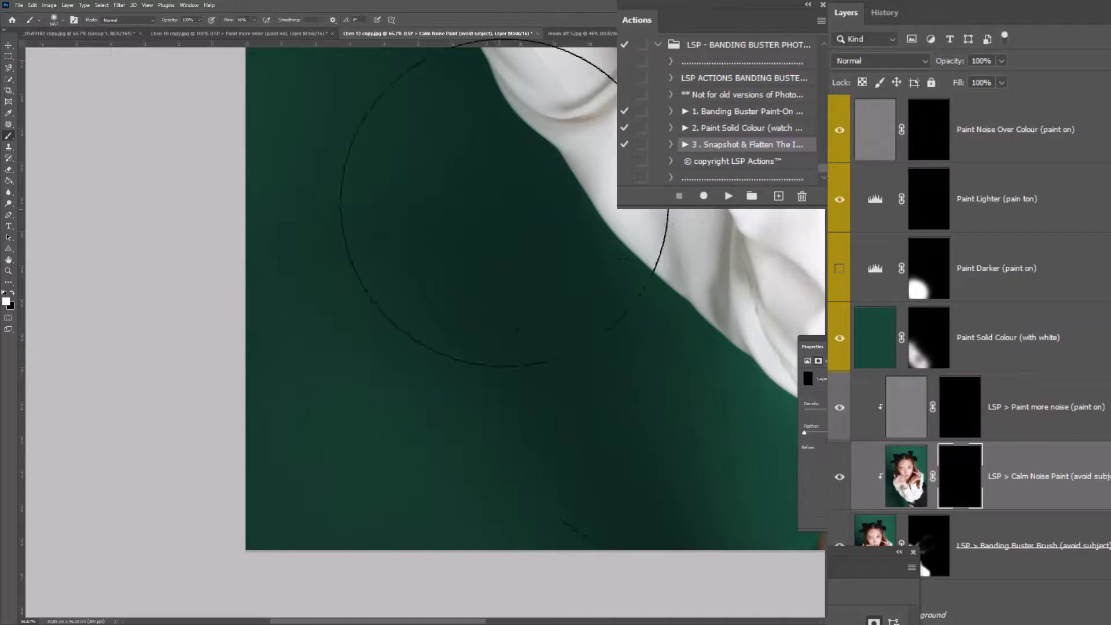
pyautogui.press('x')
pyautogui.moveTo(407, 406); pyautogui.dragTo(501, 437)
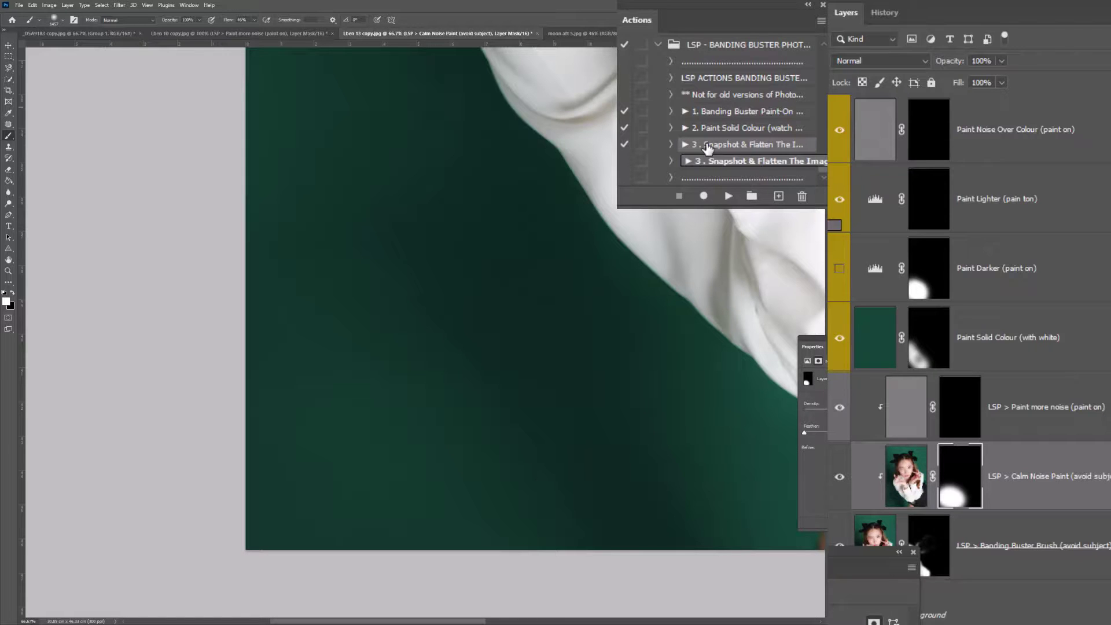
# Switch to the moon aft 5.jpg photo and run the 1. Banding Buster Paint-On action on it.
pyautogui.click(589, 33)
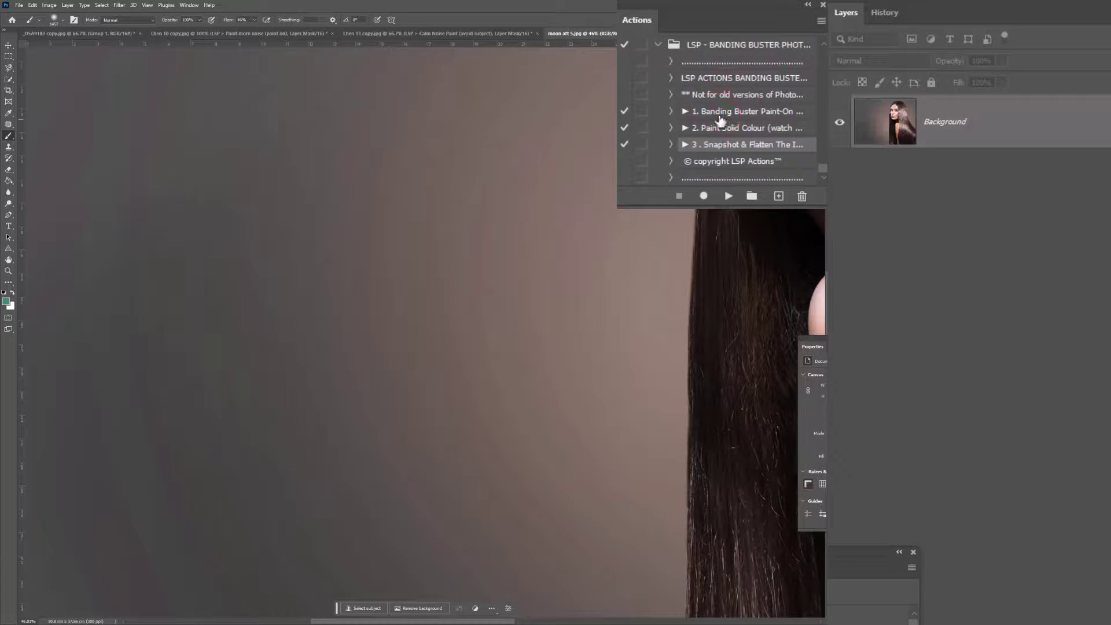
pyautogui.click(719, 116)
pyautogui.click(729, 195)
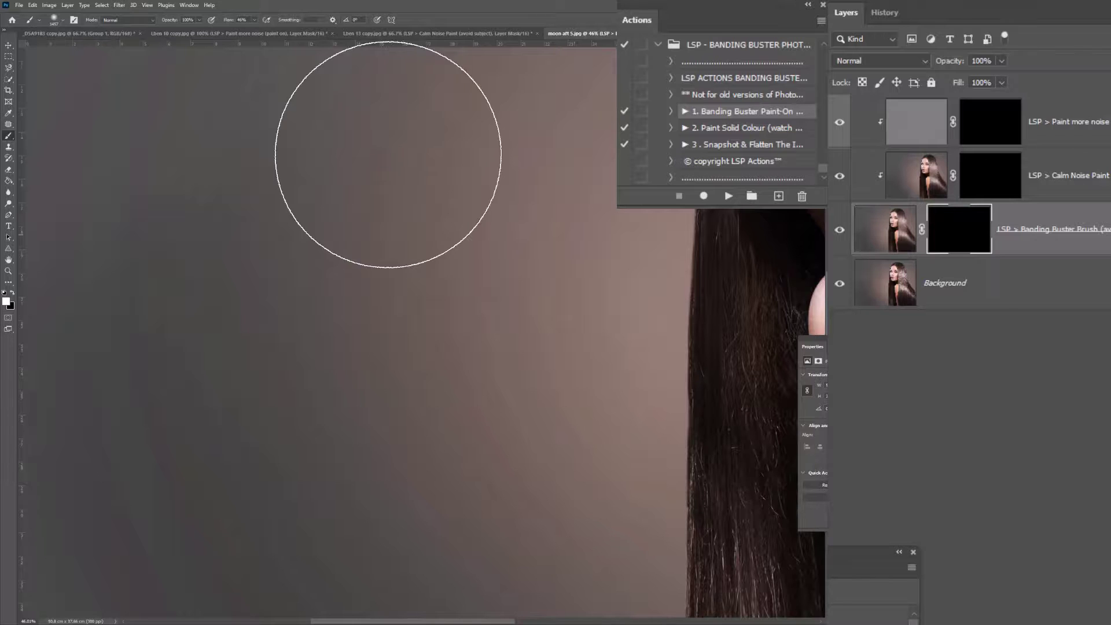
# Paint the LSP > Banding Buster Brush mask white over the grey-brown backdrop beside the hair, and toggle the layer's visibility to compare.
pyautogui.click(969, 232)
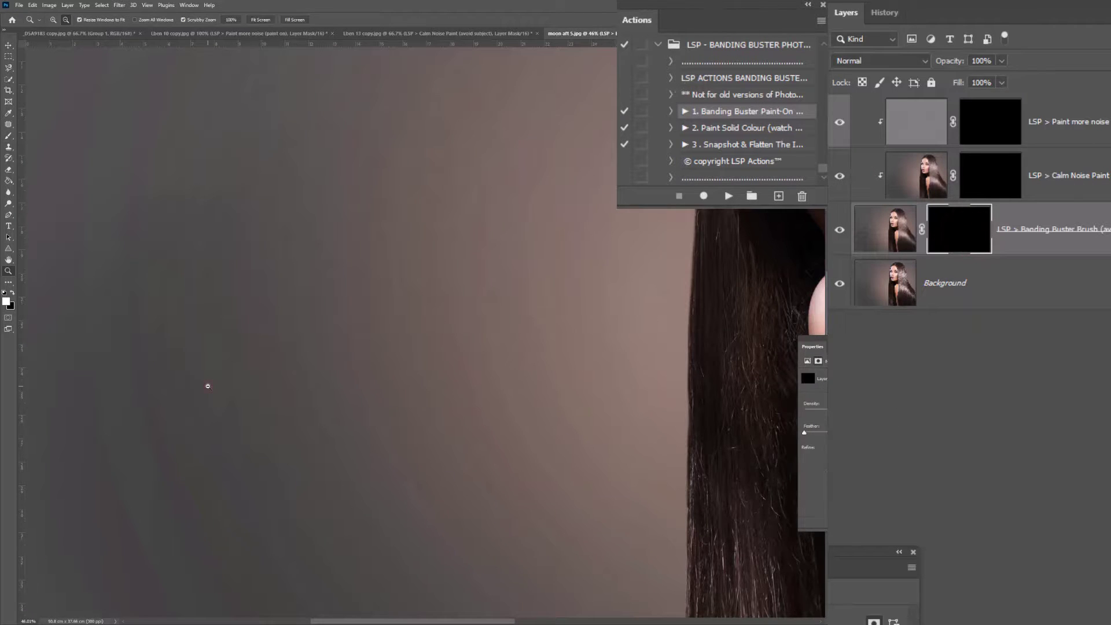
pyautogui.hotkey('ctrl', '-')
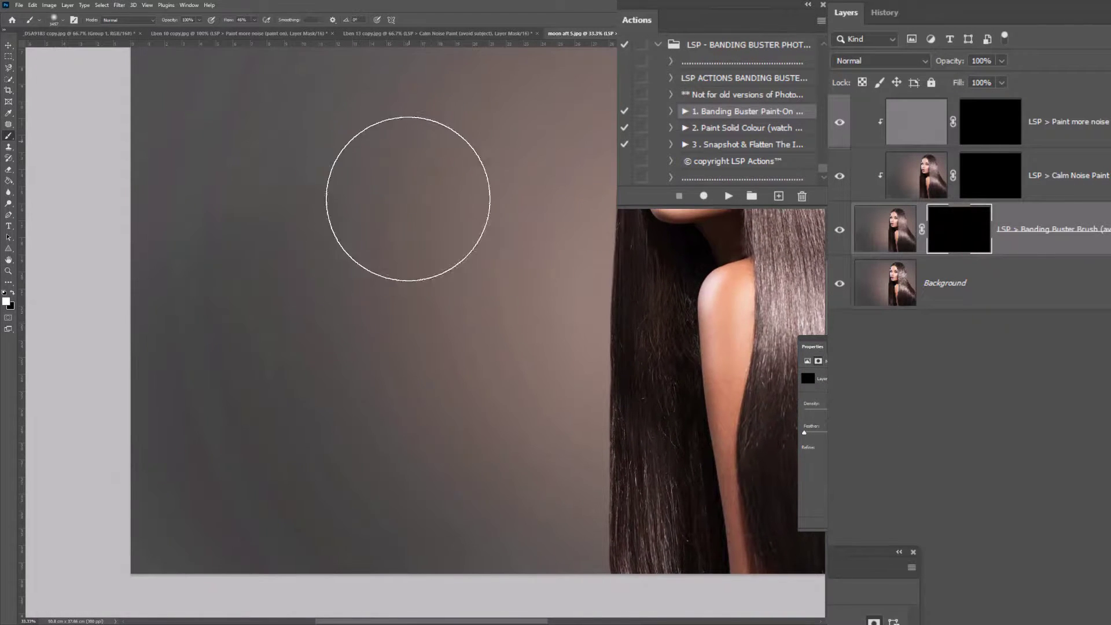
pyautogui.moveTo(417, 69)
pyautogui.mouseDown()
pyautogui.moveTo(330, 354)
pyautogui.moveTo(179, 483)
pyautogui.moveTo(300, 416)
pyautogui.moveTo(380, 417)
pyautogui.moveTo(194, 151)
pyautogui.moveTo(87, 60)
pyautogui.moveTo(406, 411)
pyautogui.moveTo(367, 469)
pyautogui.mouseUp()
pyautogui.scroll(-2, 366, 469)
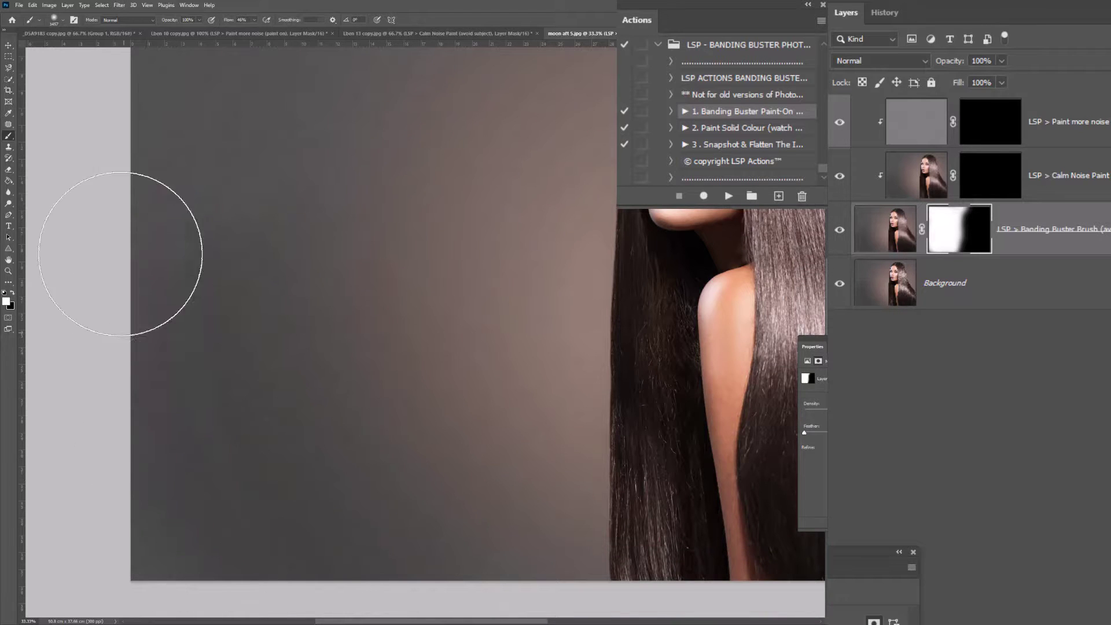
pyautogui.click(839, 233)
pyautogui.click(839, 231)
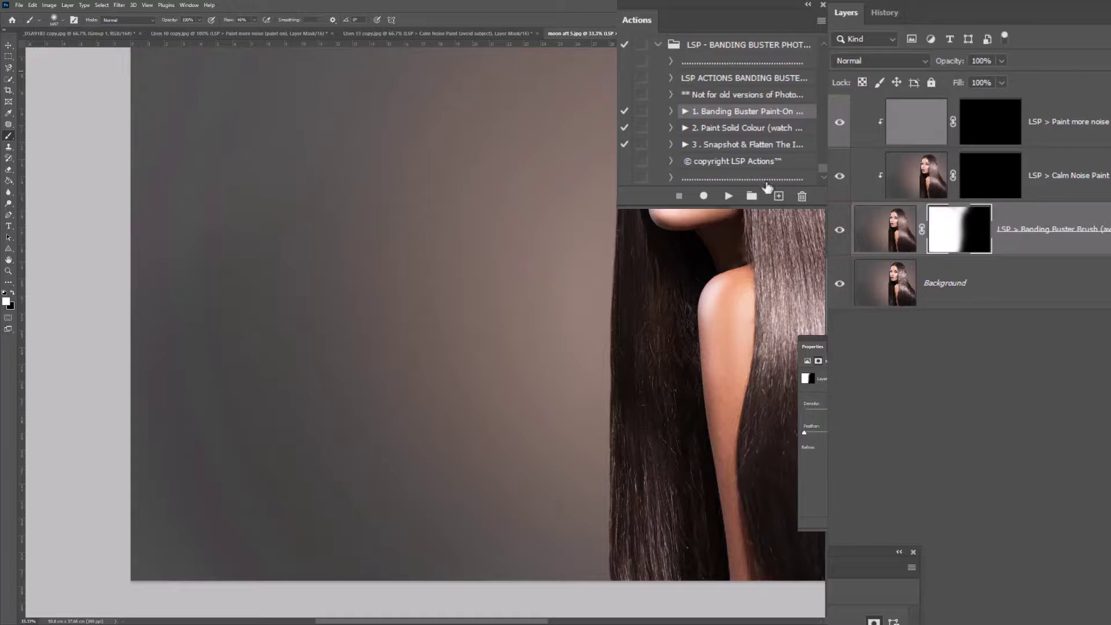
# Run the 1. Banding Buster Paint-On action a second time and paint the new Banding Buster Brush mask white over the same backdrop.
pyautogui.click(728, 195)
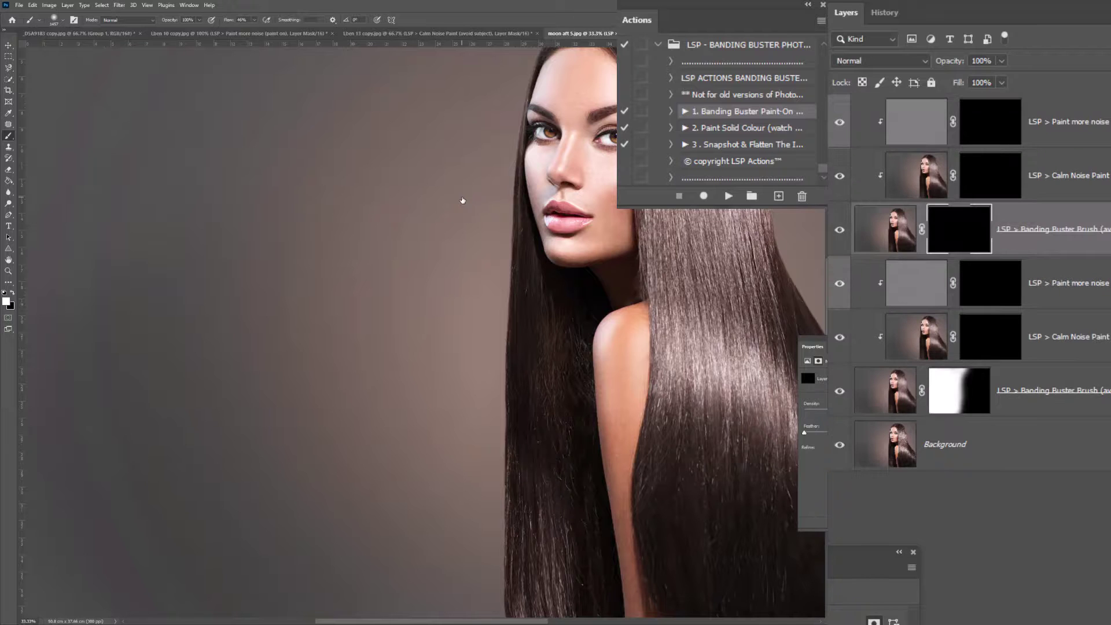
pyautogui.moveTo(374, 285); pyautogui.dragTo(508, 189)
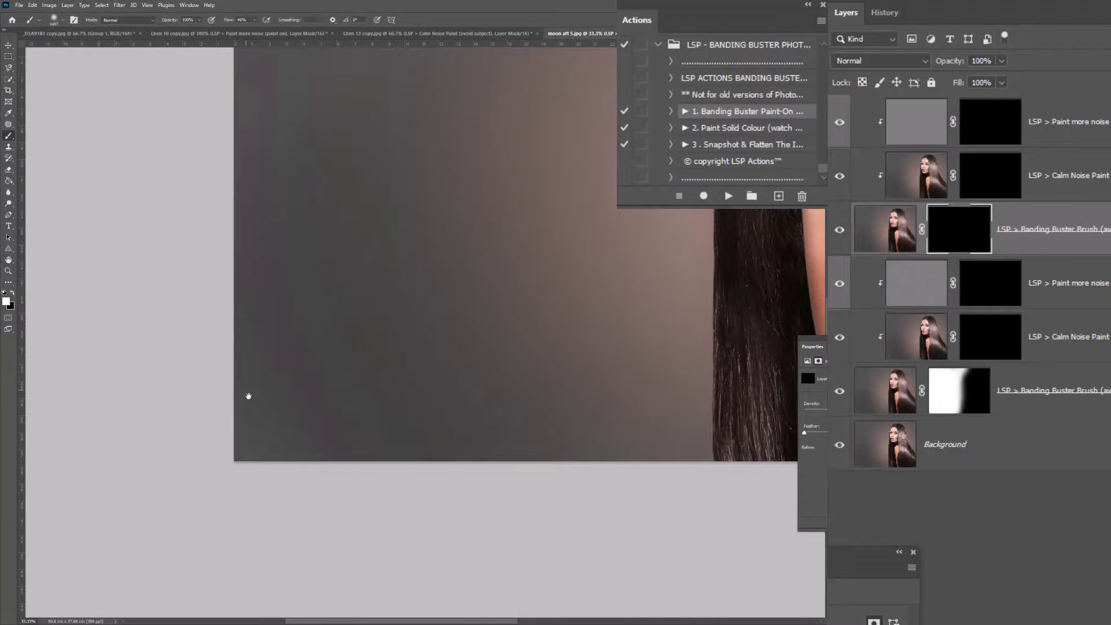
pyautogui.moveTo(524, 301); pyautogui.dragTo(409, 607)
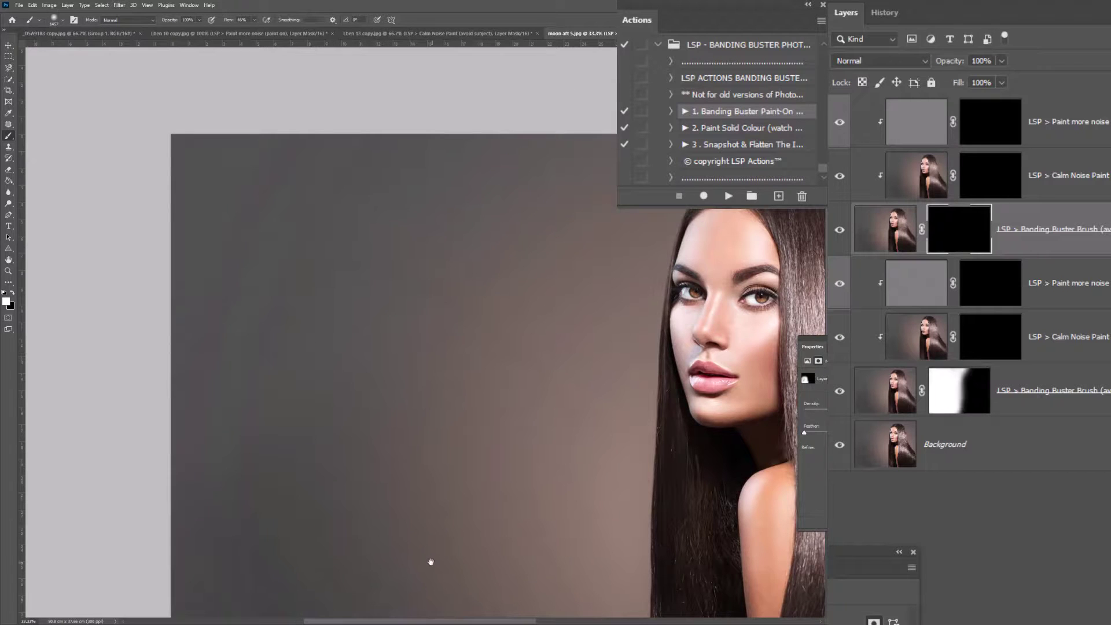
pyautogui.moveTo(430, 562); pyautogui.dragTo(472, 312)
pyautogui.press('b')
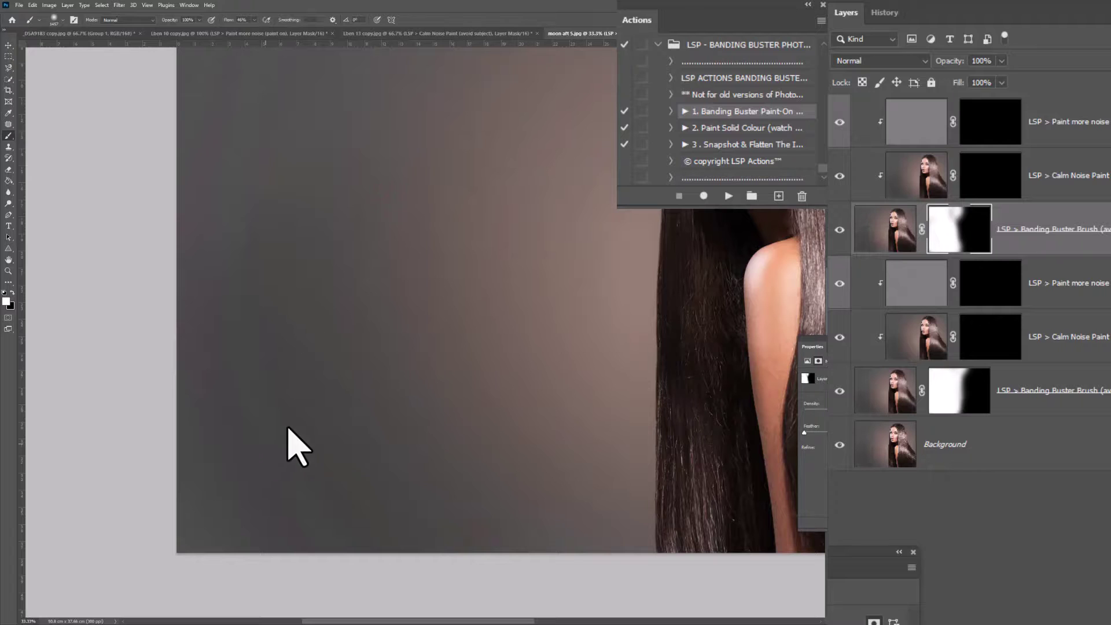
# Check the smoothed backdrop up close and run the 3. Snapshot & Flatten action on moon aft 5.jpg.
pyautogui.press('z')
pyautogui.keyDown('alt'); pyautogui.click(526, 220); pyautogui.keyUp('alt')
pyautogui.moveTo(548, 268); pyautogui.dragTo(476, 347)
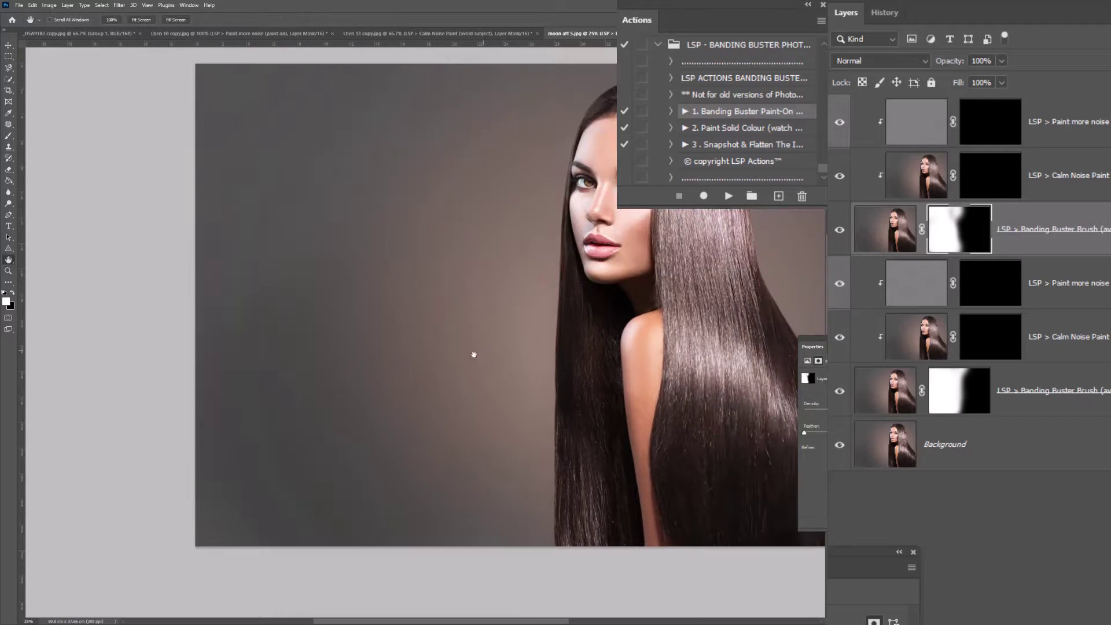
pyautogui.click(311, 420)
pyautogui.click(305, 432)
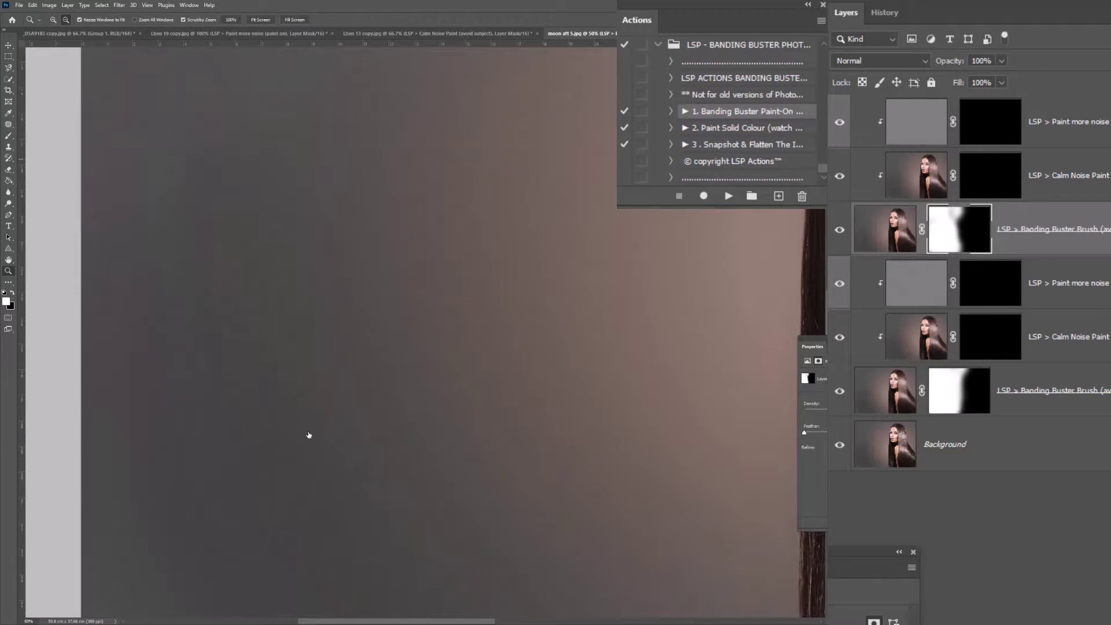
pyautogui.click(755, 148)
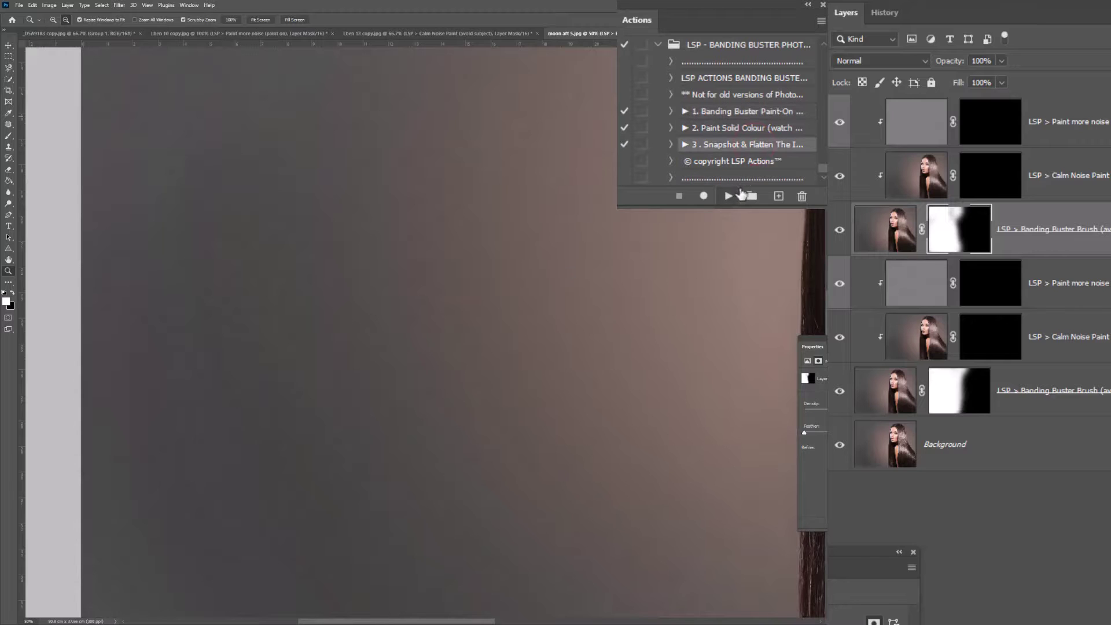
pyautogui.click(729, 196)
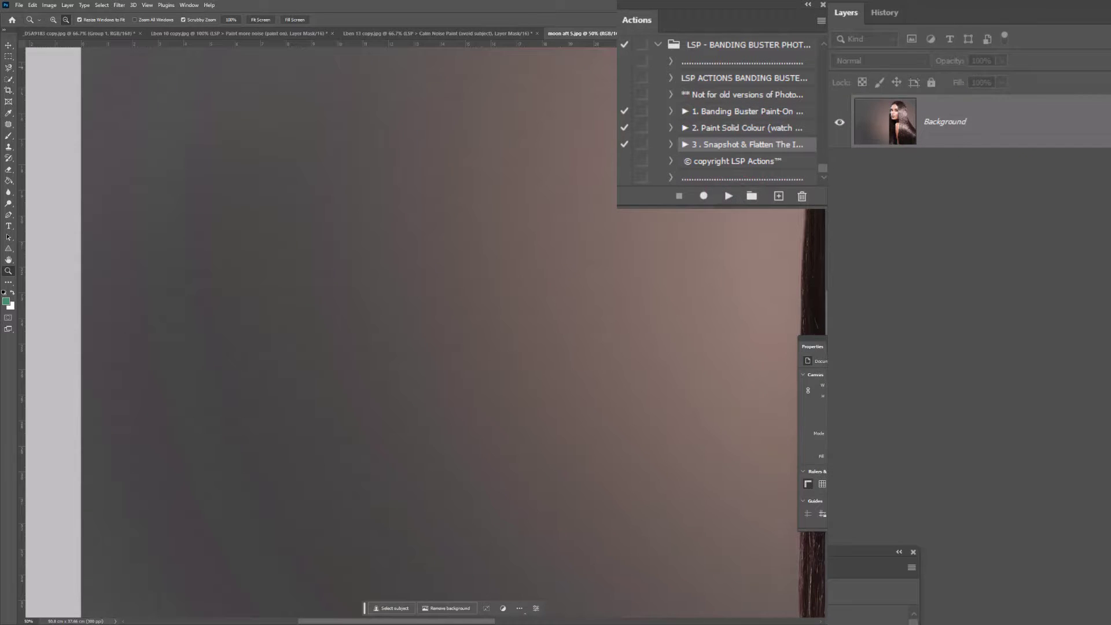
# Compare the backdrop banding up close between the original moon aft 5.jpg state and Snapshot 3 in the history.
pyautogui.click(884, 12)
pyautogui.click(900, 39)
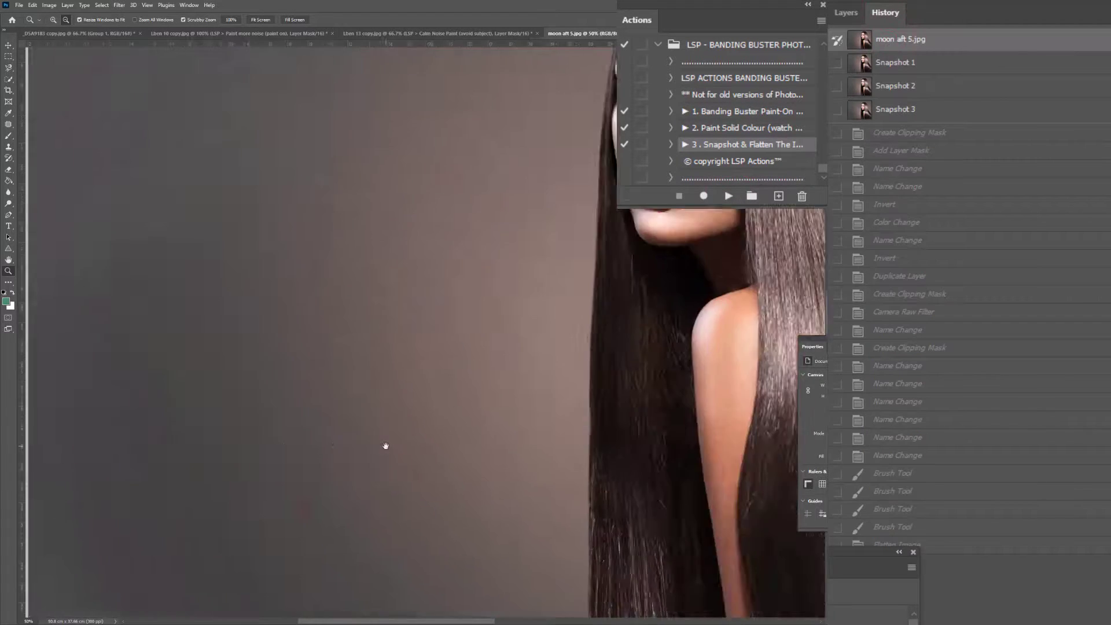
pyautogui.moveTo(385, 446); pyautogui.dragTo(253, 453)
pyautogui.moveTo(165, 463); pyautogui.dragTo(548, 340)
pyautogui.moveTo(376, 377)
pyautogui.mouseDown()
pyautogui.moveTo(396, 376)
pyautogui.moveTo(381, 356)
pyautogui.mouseUp()
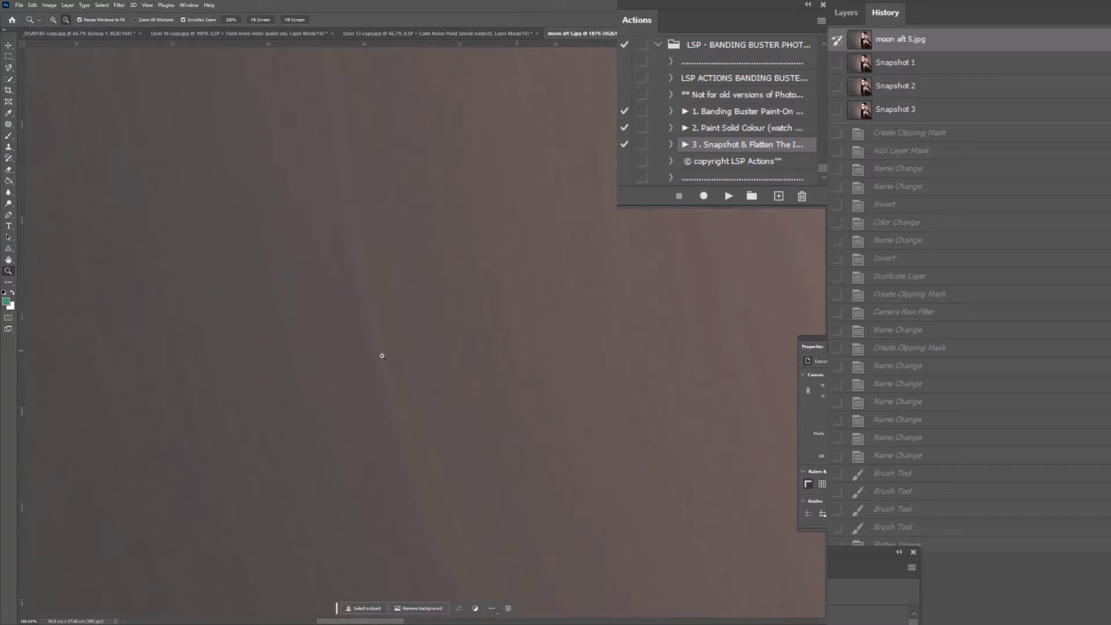
pyautogui.click(901, 110)
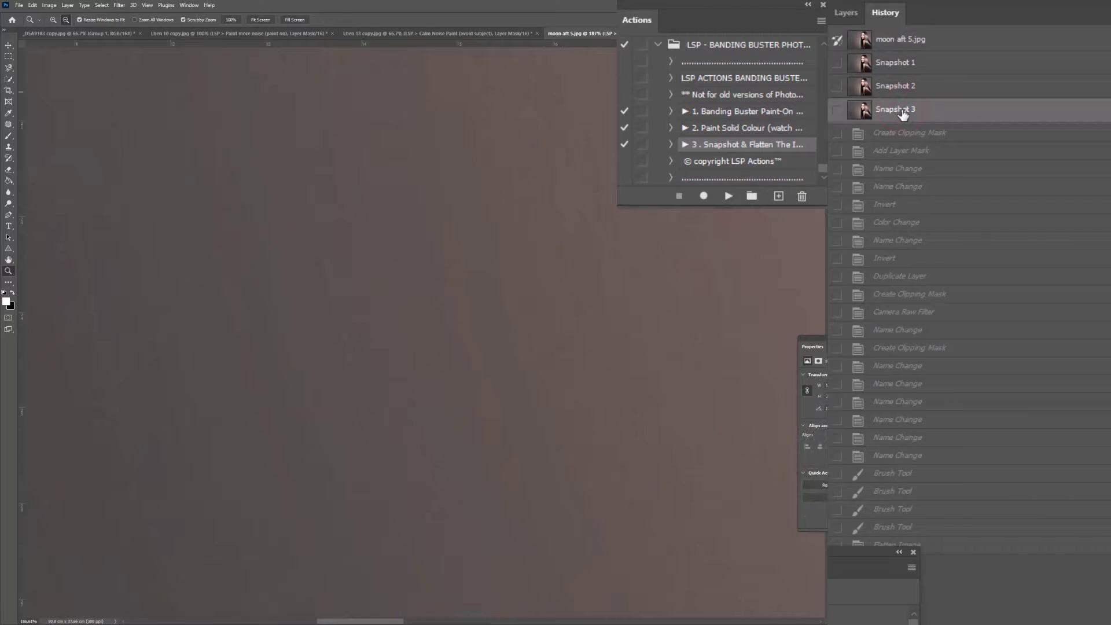
pyautogui.click(896, 45)
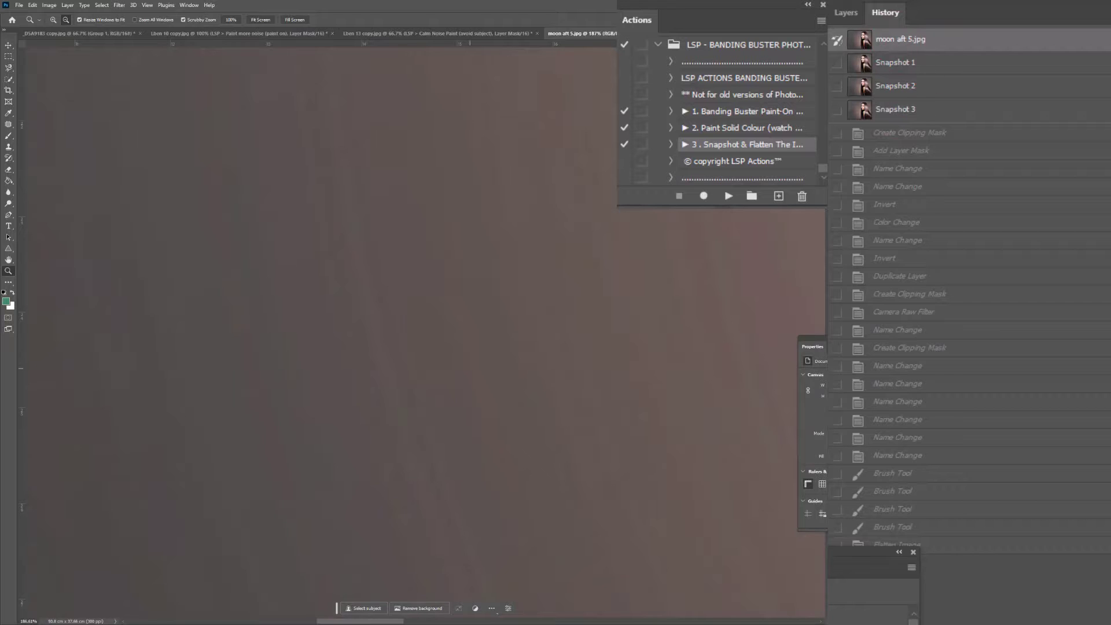
# View the whole original portrait, re-examine its darker backdrop up close, and alternate it with Snapshot 3, ending on Snapshot 3.
pyautogui.moveTo(444, 365); pyautogui.dragTo(384, 371)
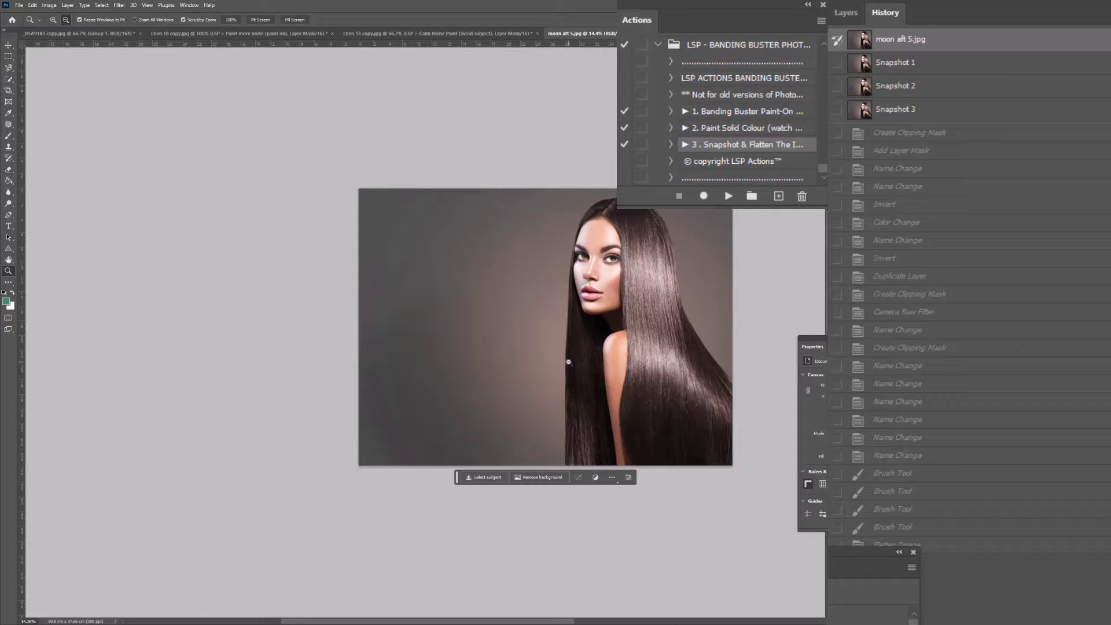
pyautogui.moveTo(441, 388)
pyautogui.mouseDown()
pyautogui.moveTo(461, 397)
pyautogui.moveTo(451, 397)
pyautogui.mouseUp()
pyautogui.press('space')
pyautogui.moveTo(495, 362); pyautogui.dragTo(363, 337)
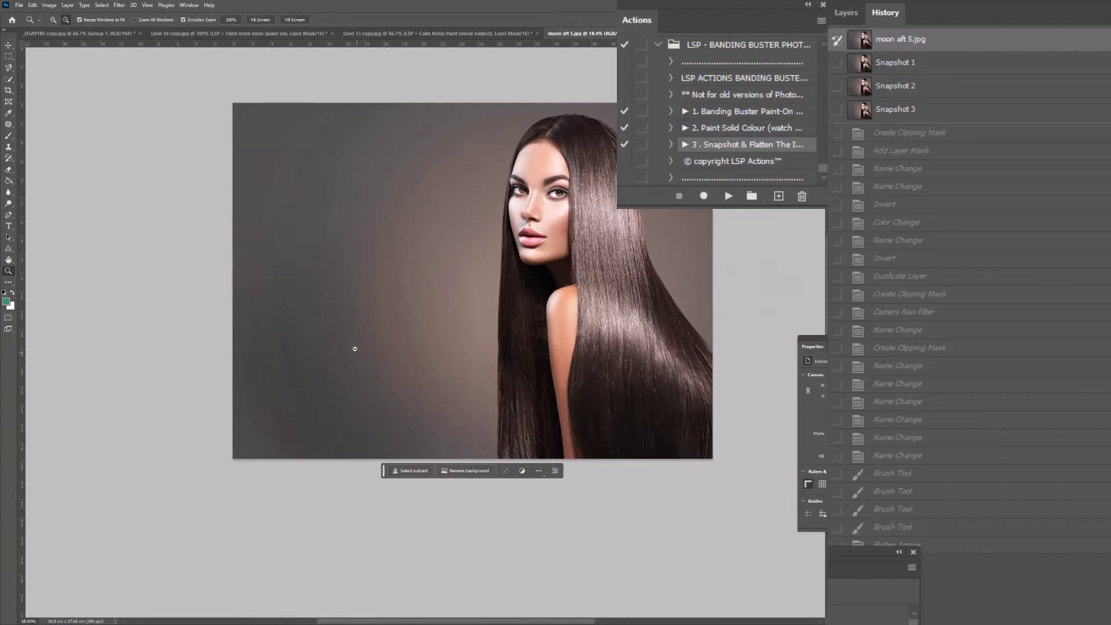
pyautogui.moveTo(355, 349); pyautogui.dragTo(409, 384)
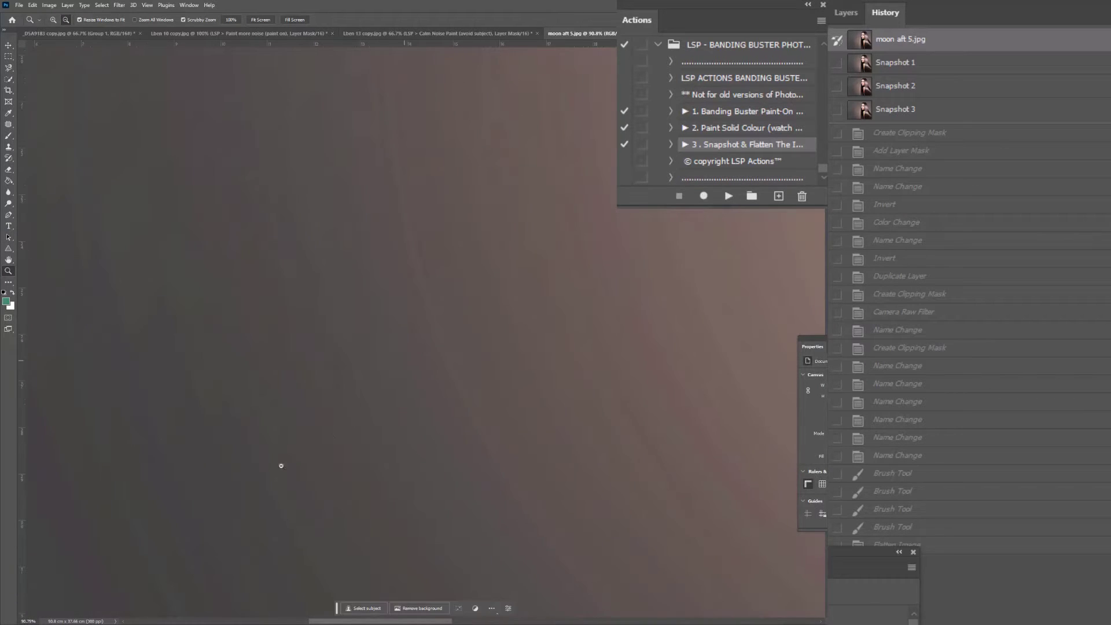
pyautogui.moveTo(458, 273); pyautogui.dragTo(466, 280)
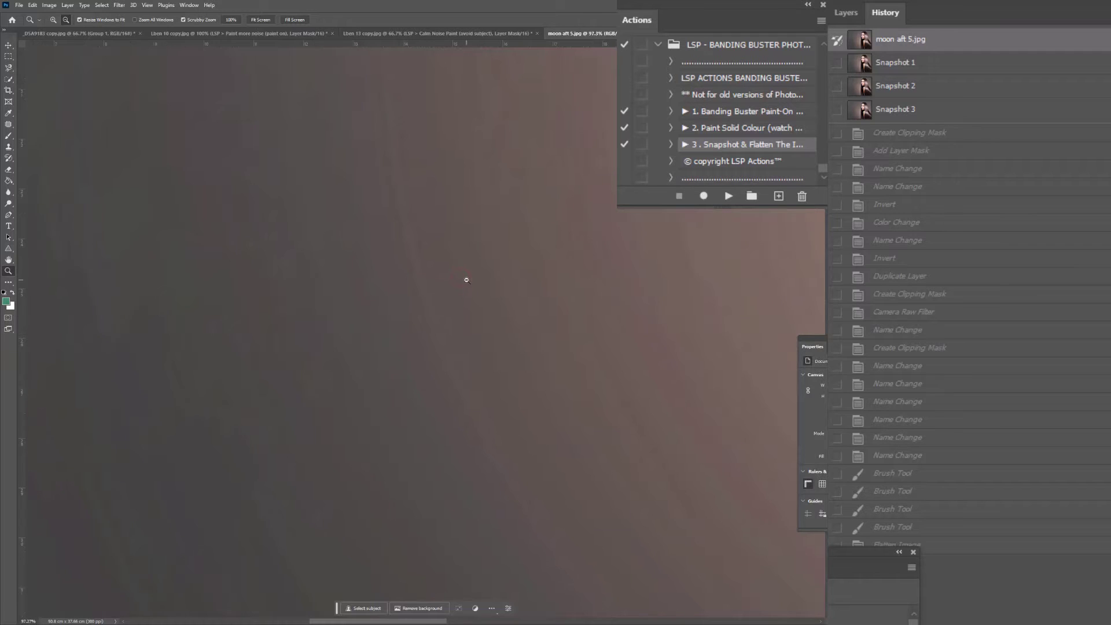
pyautogui.click(904, 110)
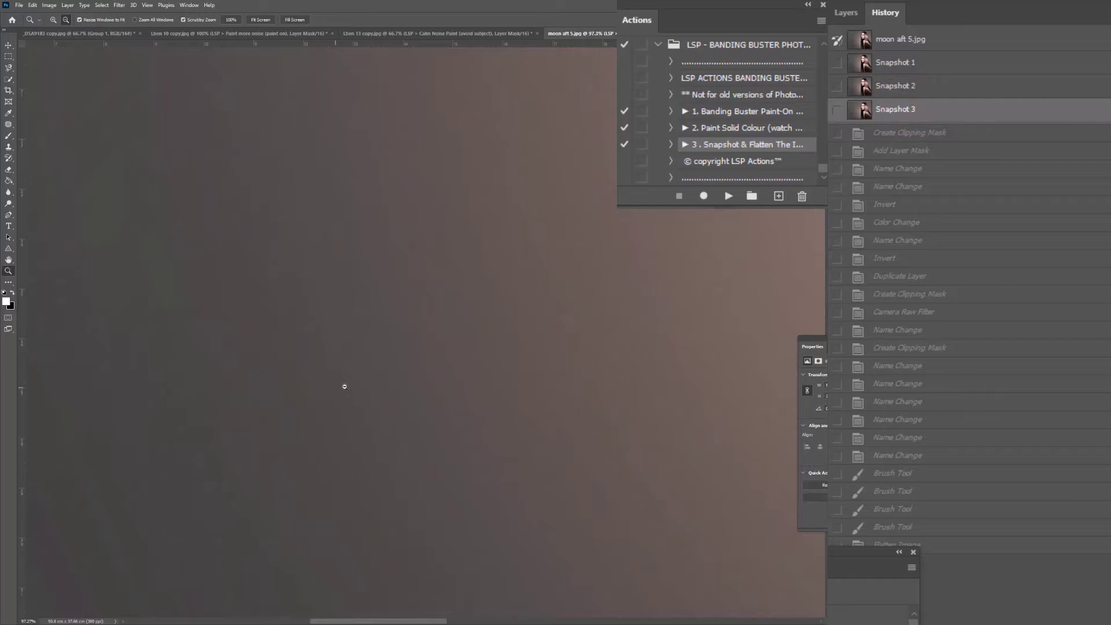
pyautogui.moveTo(345, 386)
pyautogui.mouseDown()
pyautogui.moveTo(361, 389)
pyautogui.moveTo(343, 372)
pyautogui.mouseUp()
pyautogui.click(913, 45)
pyautogui.click(893, 109)
pyautogui.click(897, 43)
pyautogui.click(868, 110)
# Switch to Lben 10 copy.jpg and compare its green backdrop up close between the original state and Snapshot 2, ending on Snapshot 2.
pyautogui.click(457, 33)
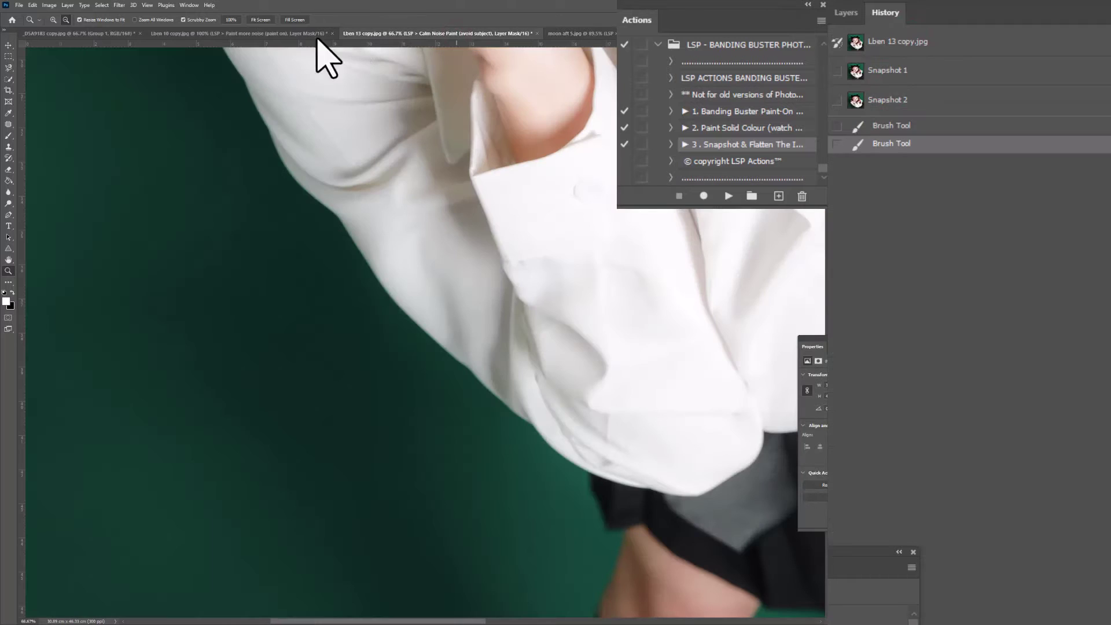
pyautogui.click(232, 34)
pyautogui.click(909, 39)
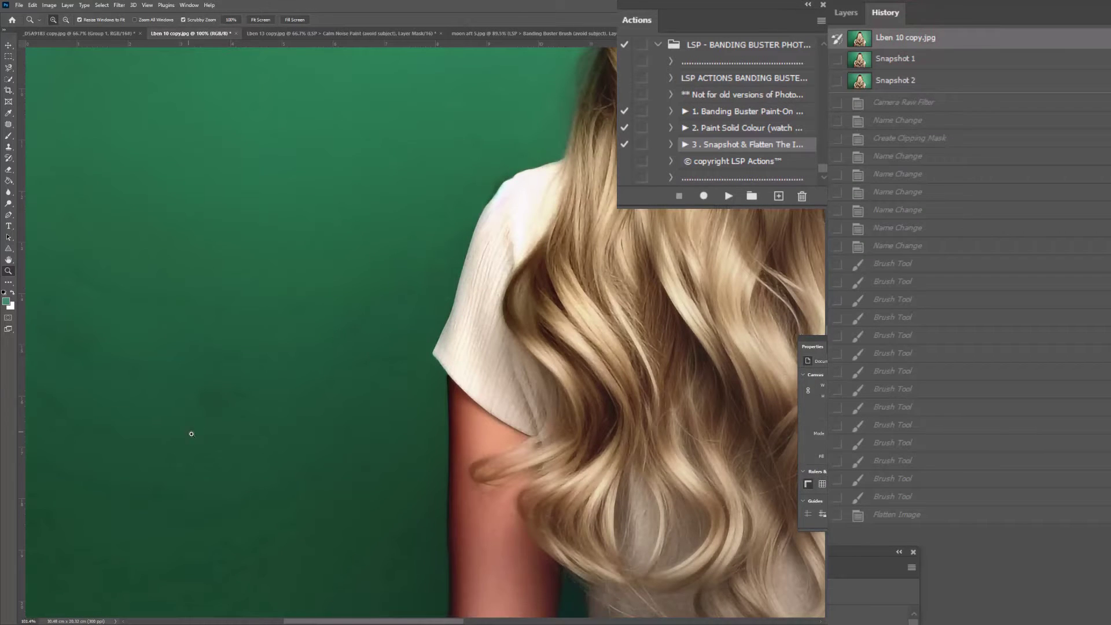
pyautogui.moveTo(188, 436); pyautogui.dragTo(215, 448)
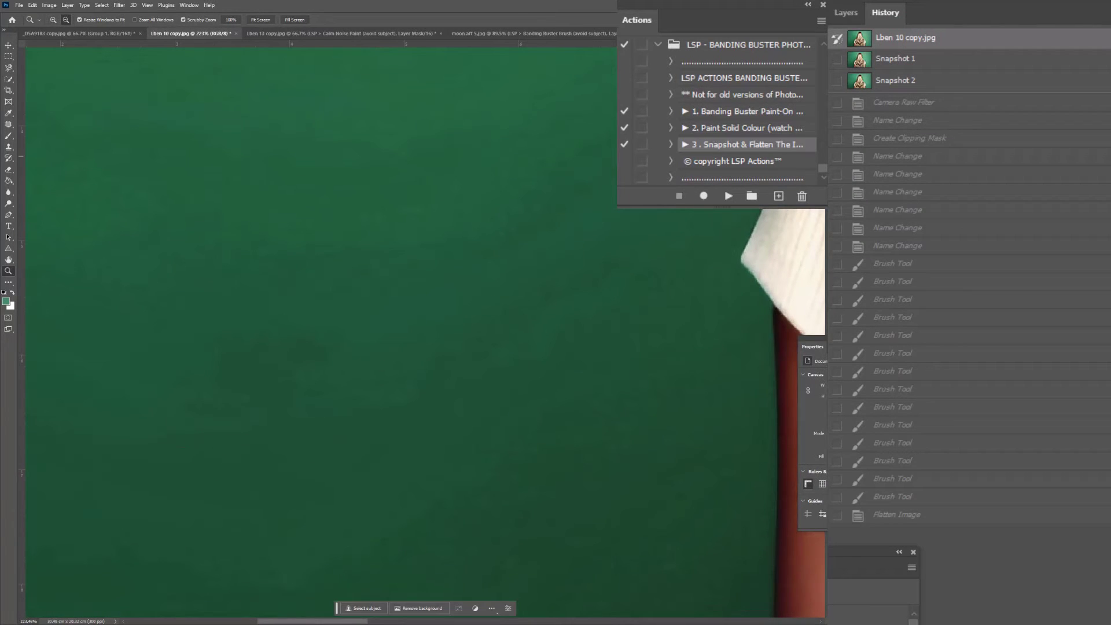
pyautogui.click(914, 82)
pyautogui.click(905, 38)
pyautogui.click(907, 81)
pyautogui.click(905, 39)
pyautogui.click(908, 82)
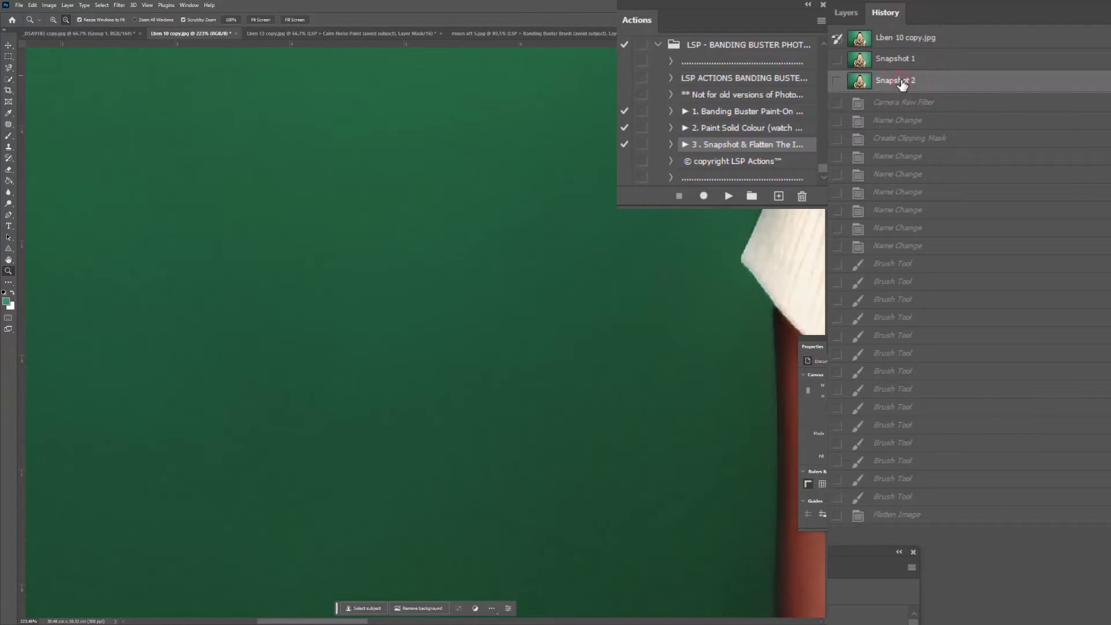
# Switch to _DSA9183 copy.jpg and compare its dark backdrop up close between the original state and Snapshot 3, ending on Snapshot 3.
pyautogui.click(102, 33)
pyautogui.press('h')
pyautogui.moveTo(661, 277); pyautogui.dragTo(459, 307)
pyautogui.click(921, 41)
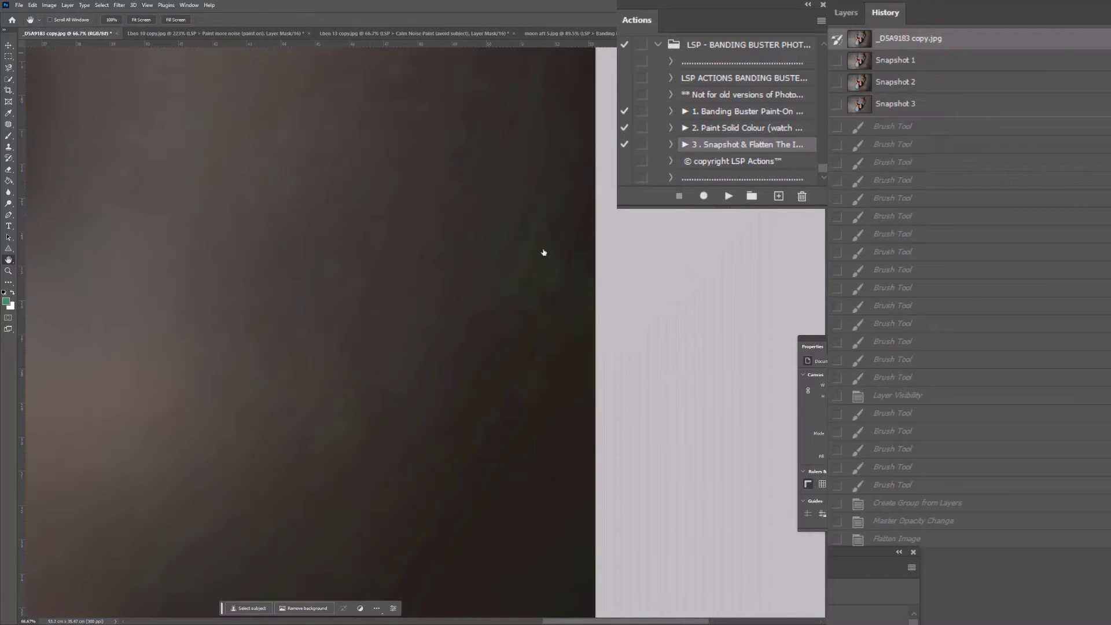
pyautogui.press('z')
pyautogui.moveTo(301, 374); pyautogui.dragTo(322, 389)
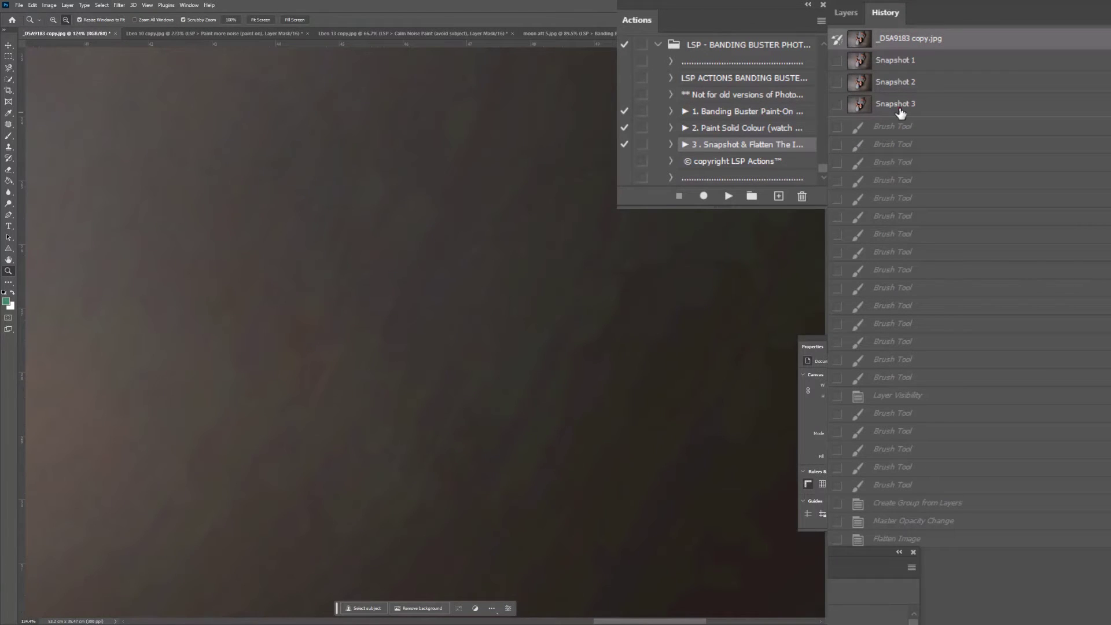
pyautogui.click(898, 106)
pyautogui.click(918, 41)
pyautogui.click(910, 108)
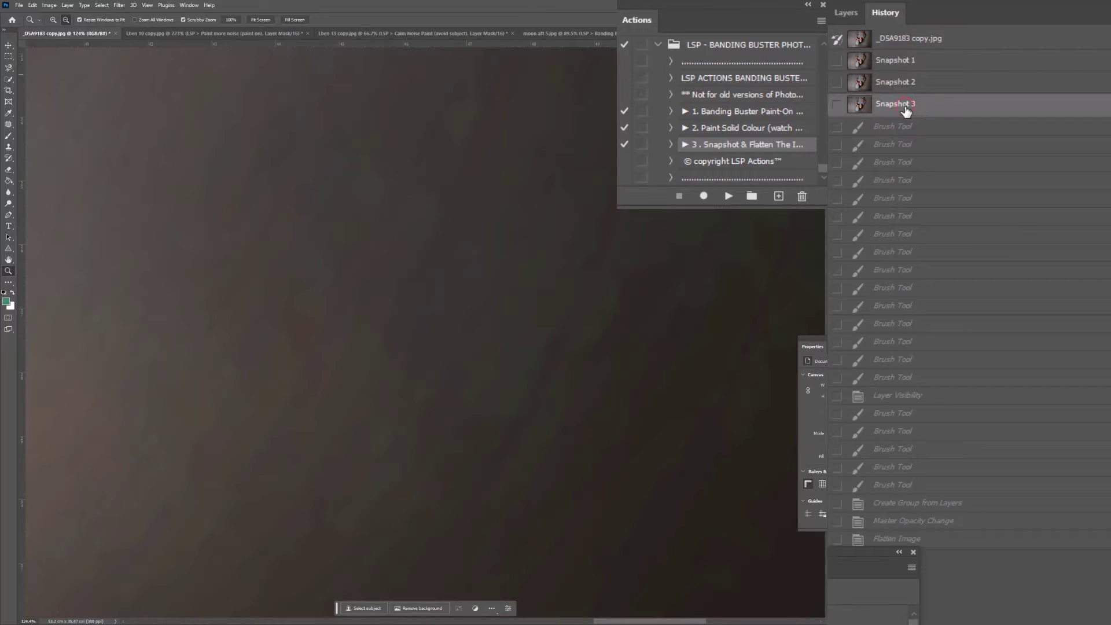
# Review the finished _DSA9183 copy.jpg, moon aft 5.jpg, Lben 13 copy.jpg and Lben 10 copy.jpg photos zoomed out, one after another.
pyautogui.moveTo(404, 334); pyautogui.dragTo(405, 330)
pyautogui.press('h')
pyautogui.moveTo(350, 209); pyautogui.dragTo(414, 237)
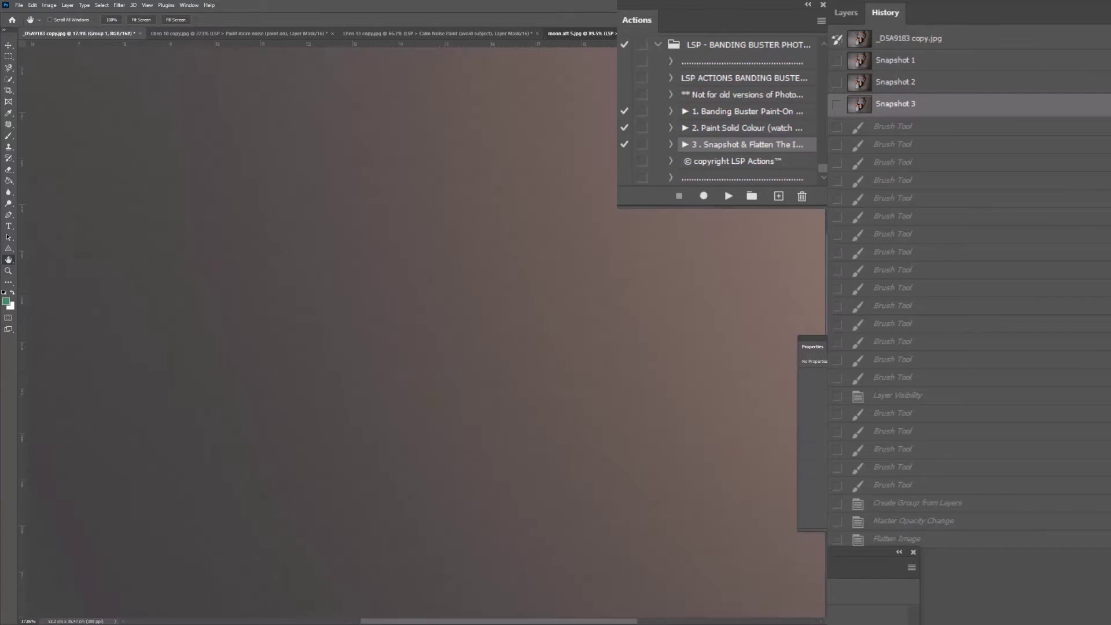
pyautogui.press('z')
pyautogui.moveTo(458, 323); pyautogui.dragTo(396, 321)
pyautogui.click(493, 33)
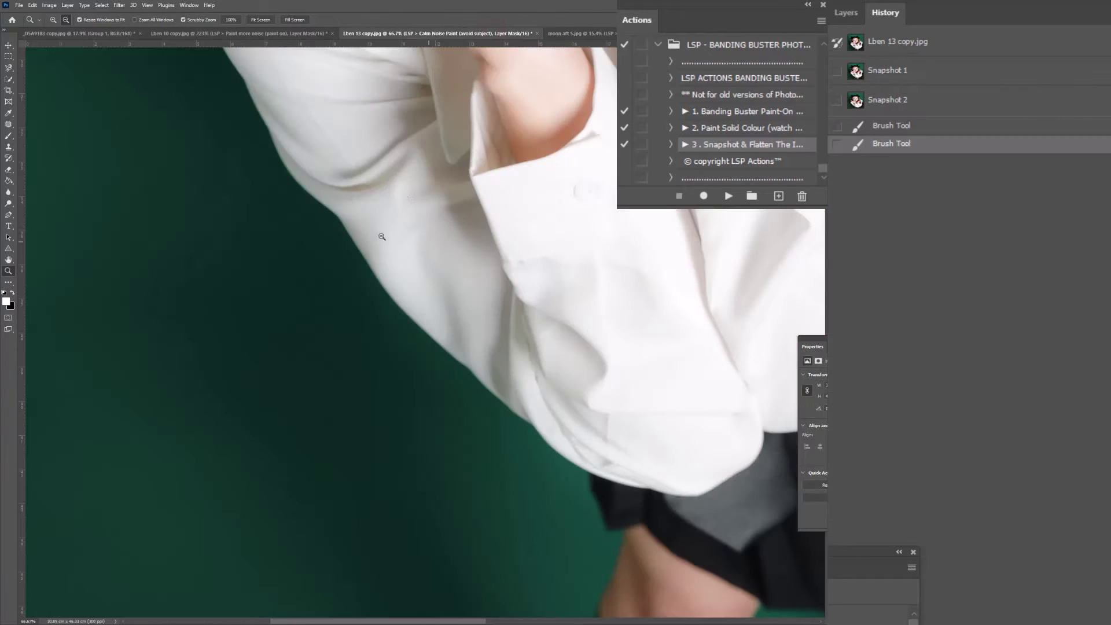
pyautogui.moveTo(363, 269); pyautogui.dragTo(471, 303)
pyautogui.click(302, 34)
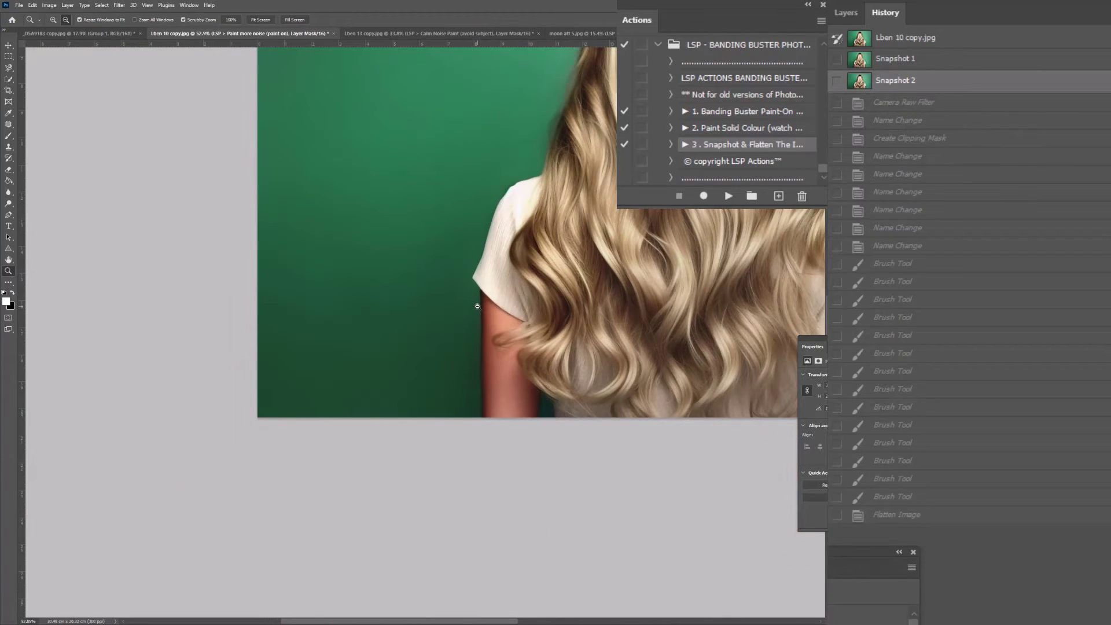